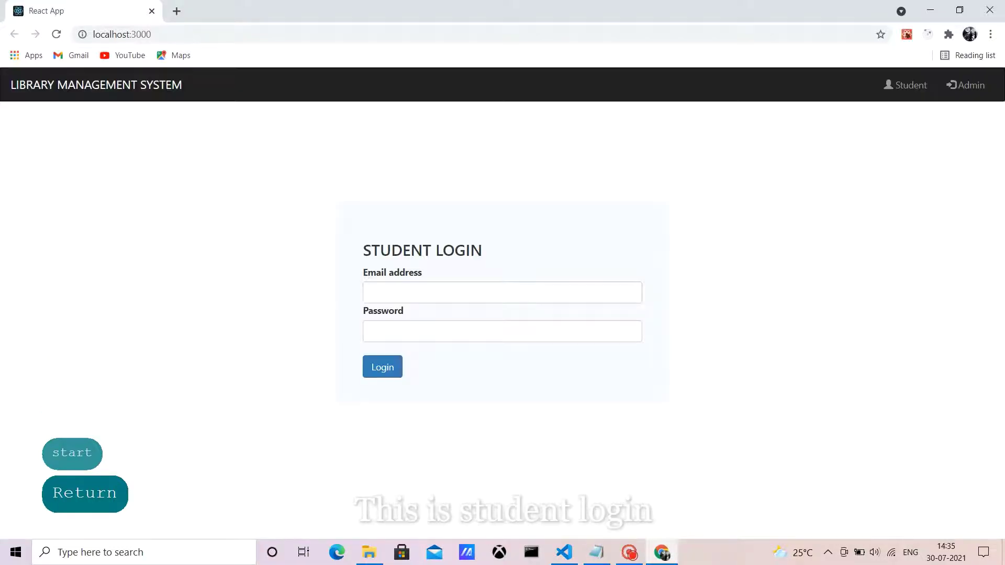
Step: Switch the library app to the Admin Login page and open a new browser tab
click(965, 85)
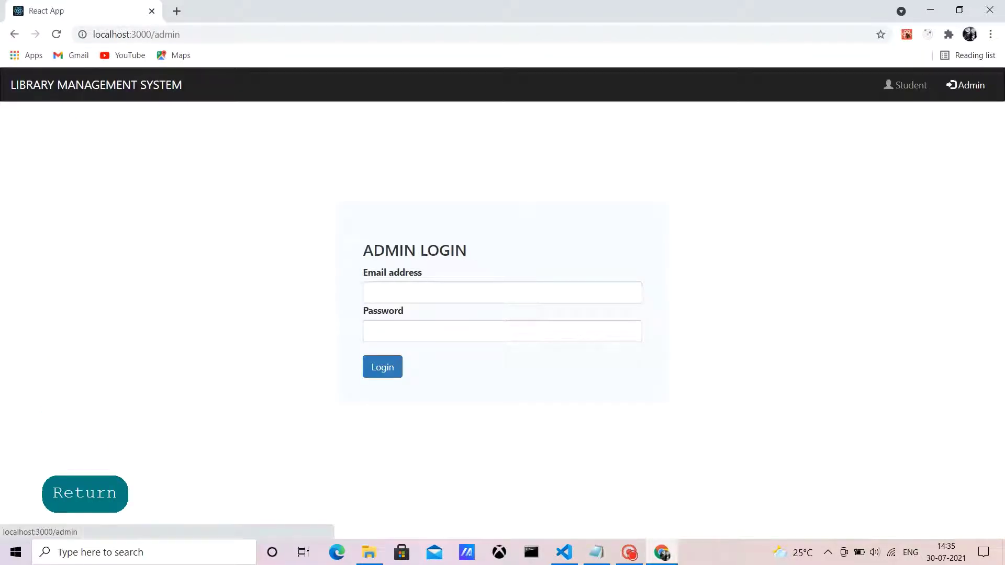
click(176, 11)
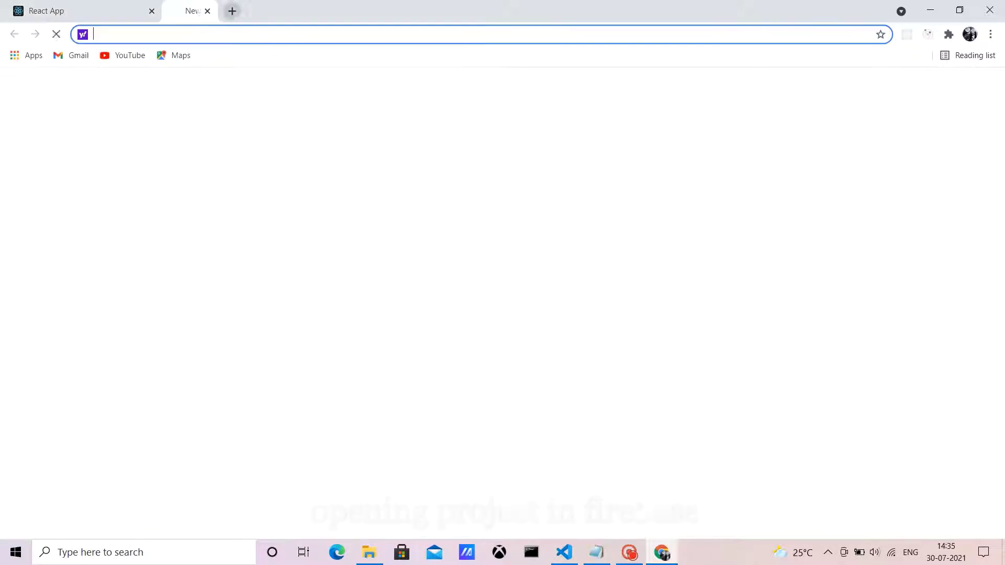
Step: Open the LIBRARY-MANAGEMENT-SYSTEM project in the Firebase console
click(466, 259)
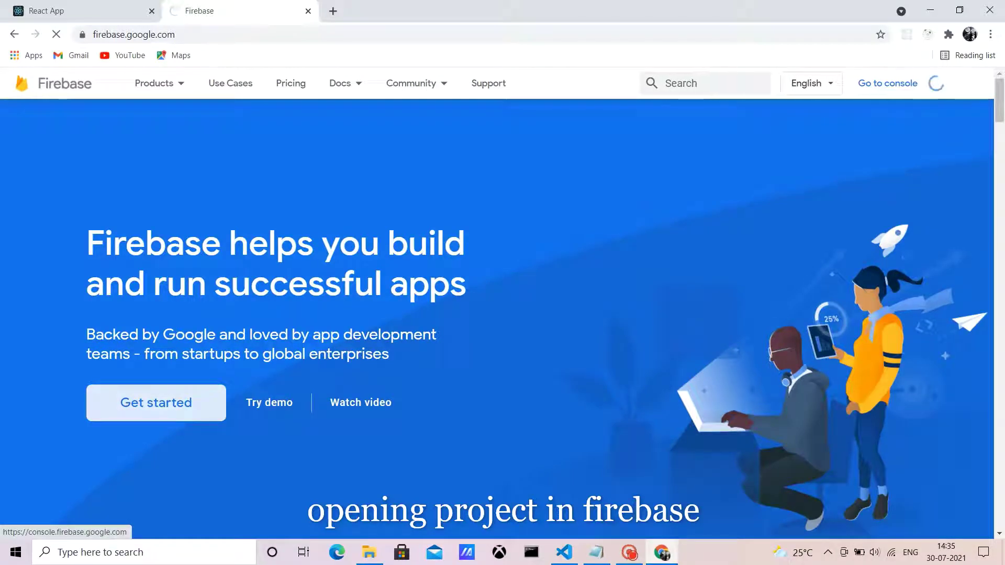
click(915, 83)
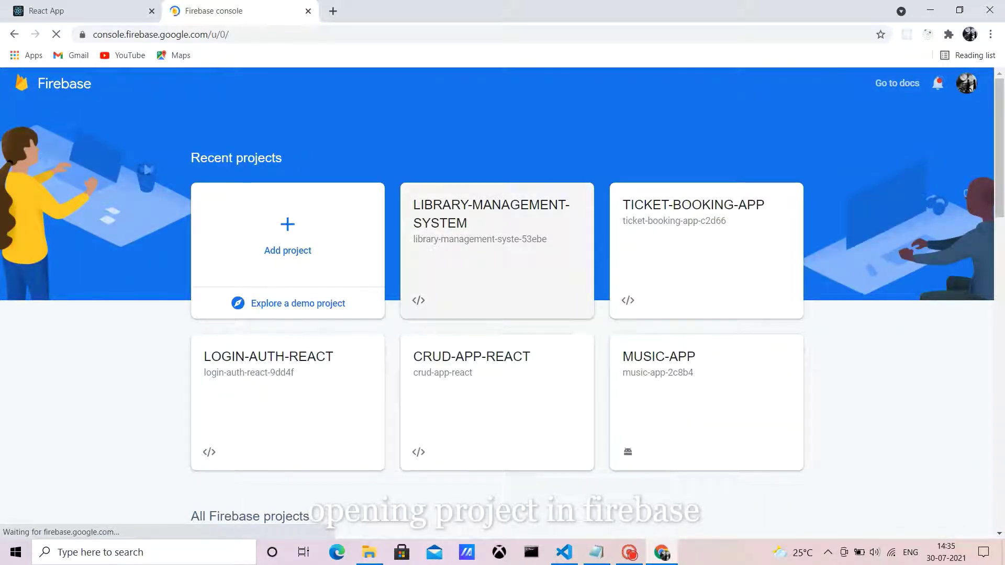
click(431, 248)
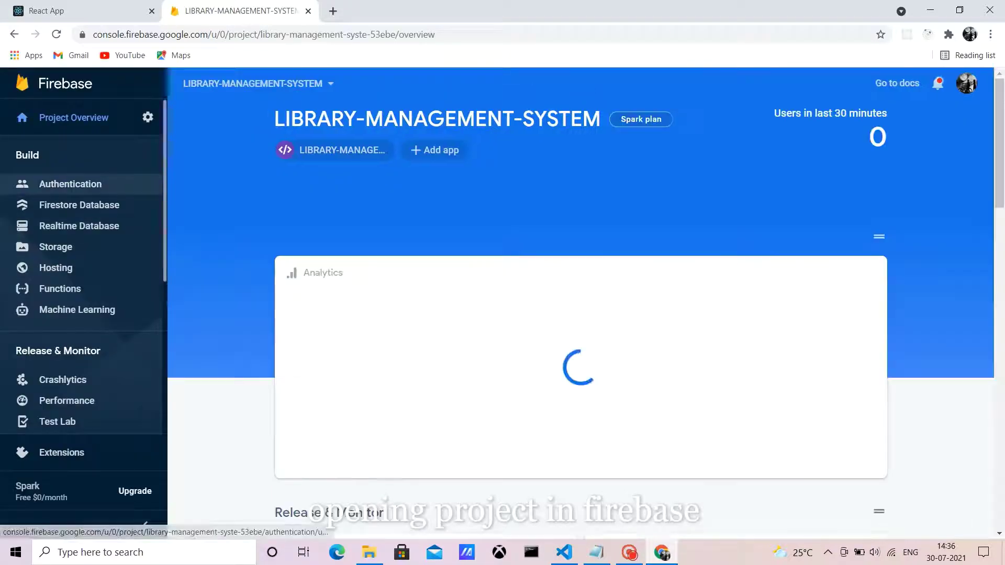
Step: Inspect the project's authenticated users and Firestore admin record, then return to the admin login
click(70, 184)
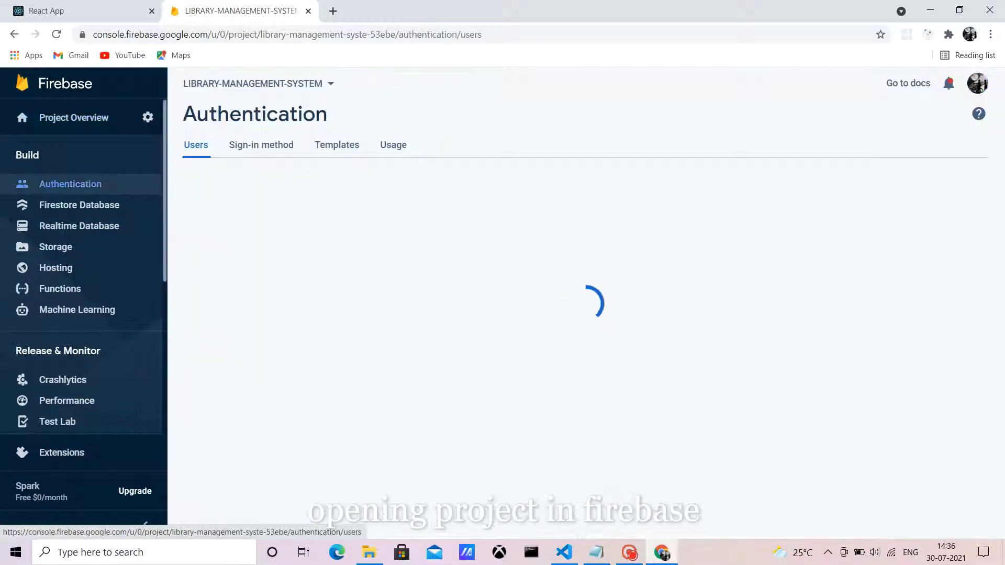
click(79, 205)
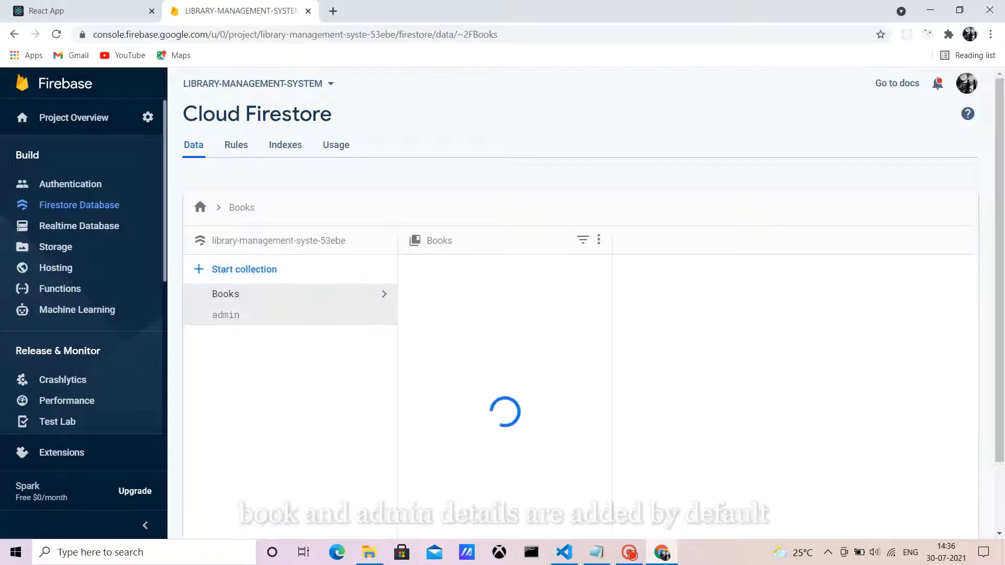
click(226, 315)
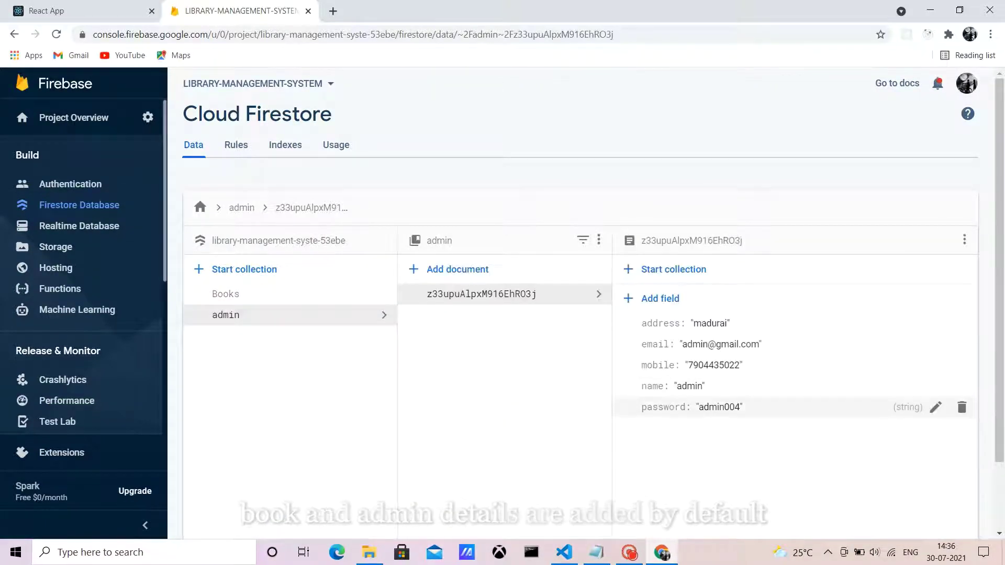
key(ctrl+1)
click(502, 293)
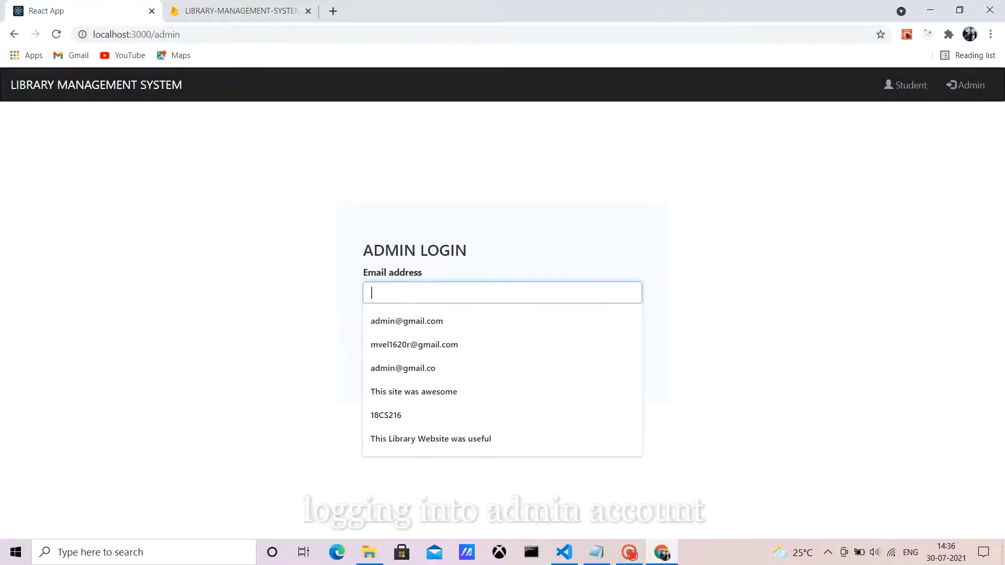
Step: Log in as admin with the saved admin email and the admin password
key(Down)
key(Return)
key(Tab)
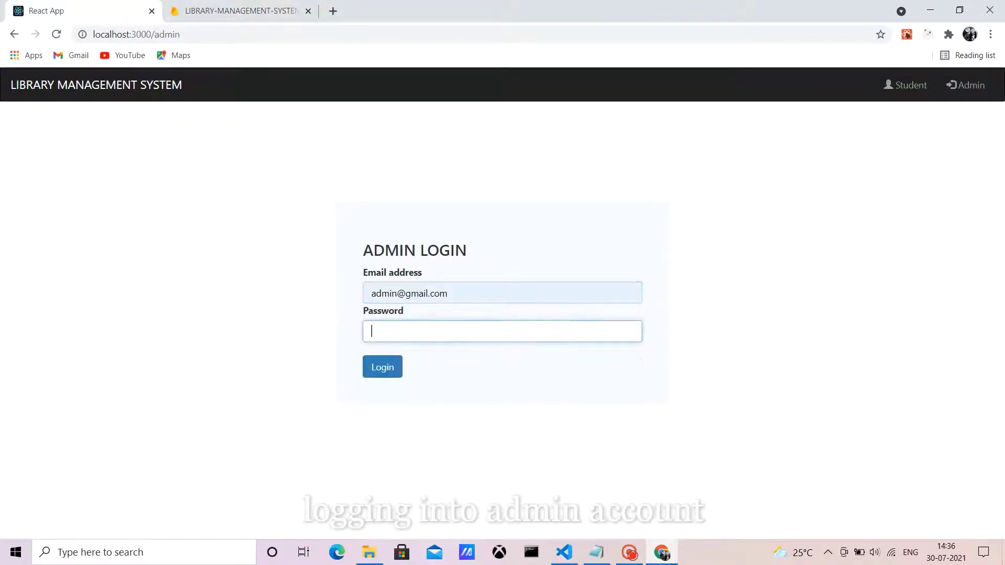
text(admin004)
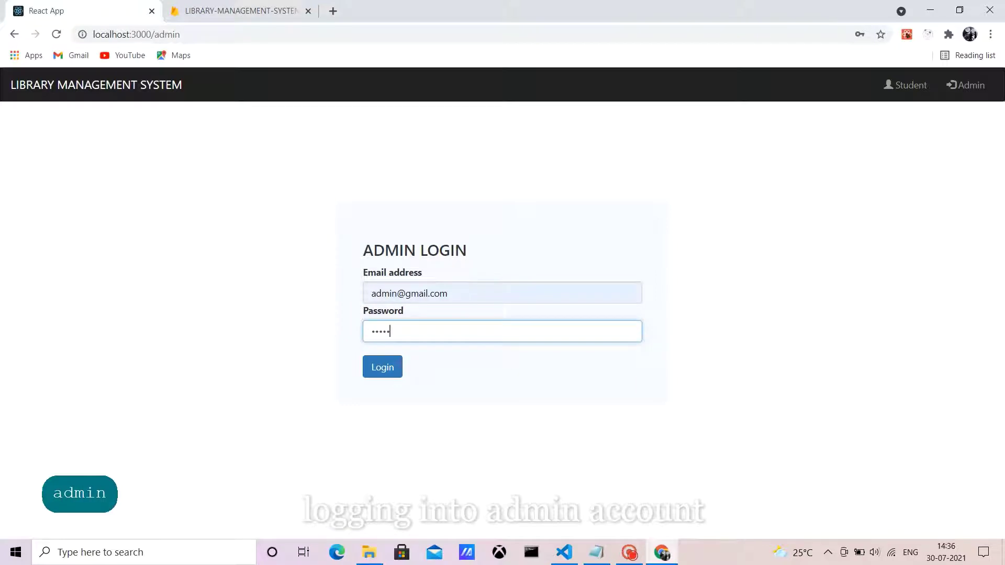
key(Tab)
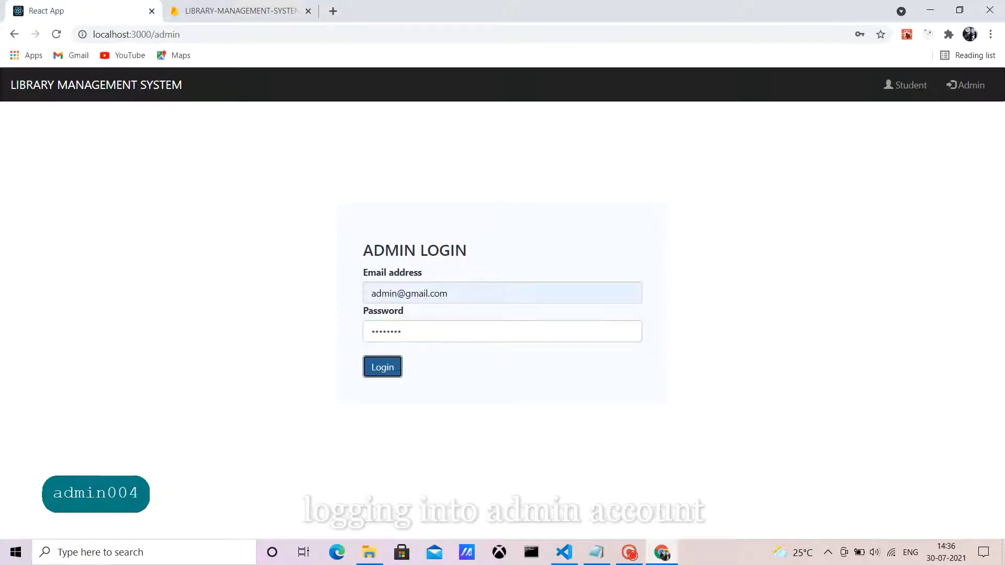
key(Return)
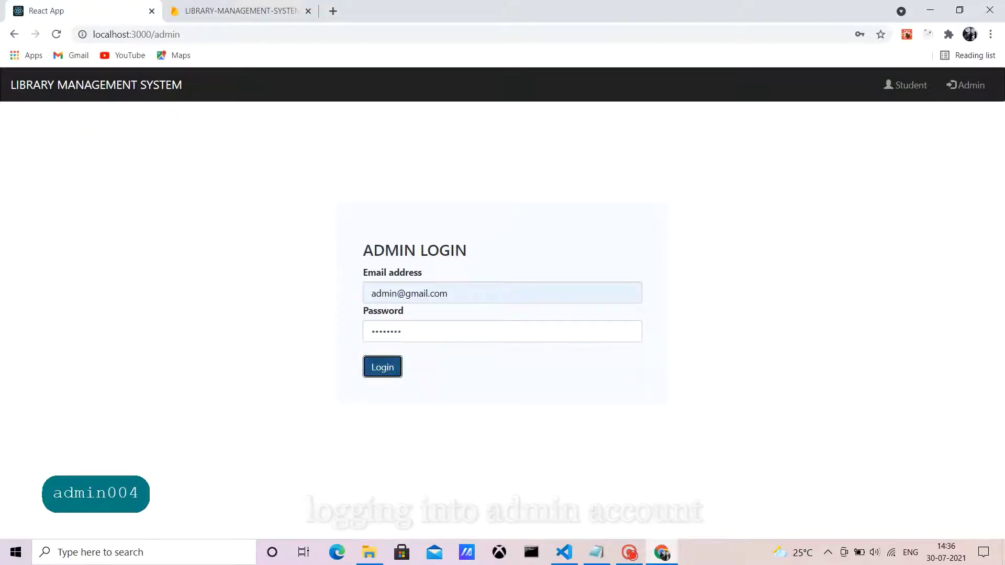
Step: Bring up the Add Student form and dismiss the fill-all-fields warning from an empty submit
click(674, 85)
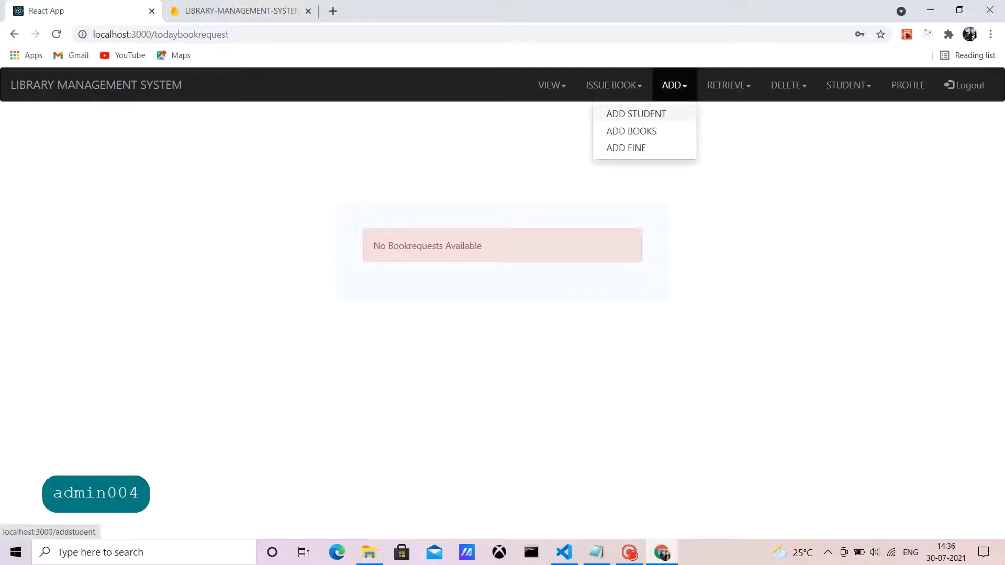
click(636, 113)
click(396, 470)
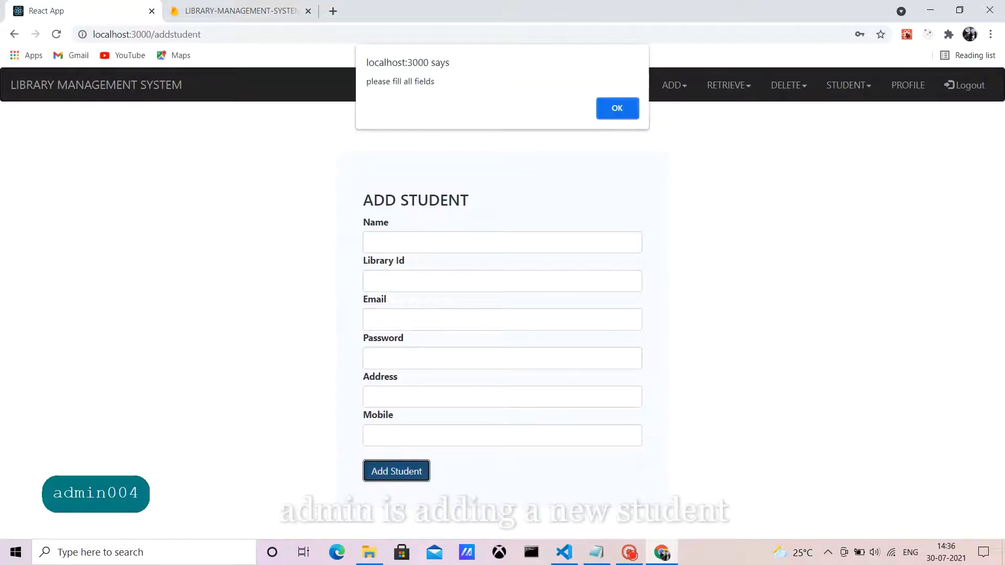
key(Return)
Step: Fill in the student's autofilled name, email and address, library ID, password and mobile number
click(398, 242)
key(Down)
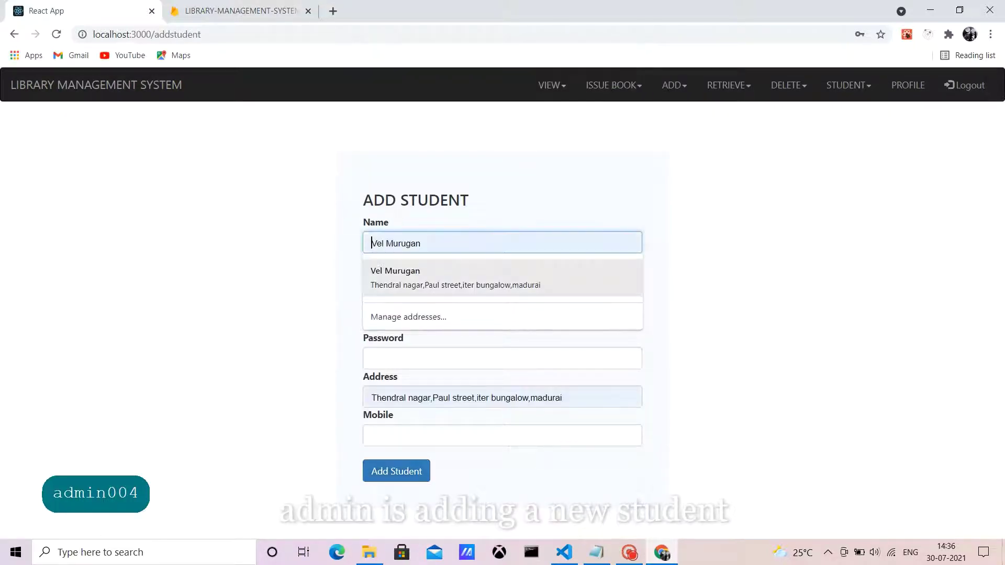
key(Return)
key(Caps_Lock)
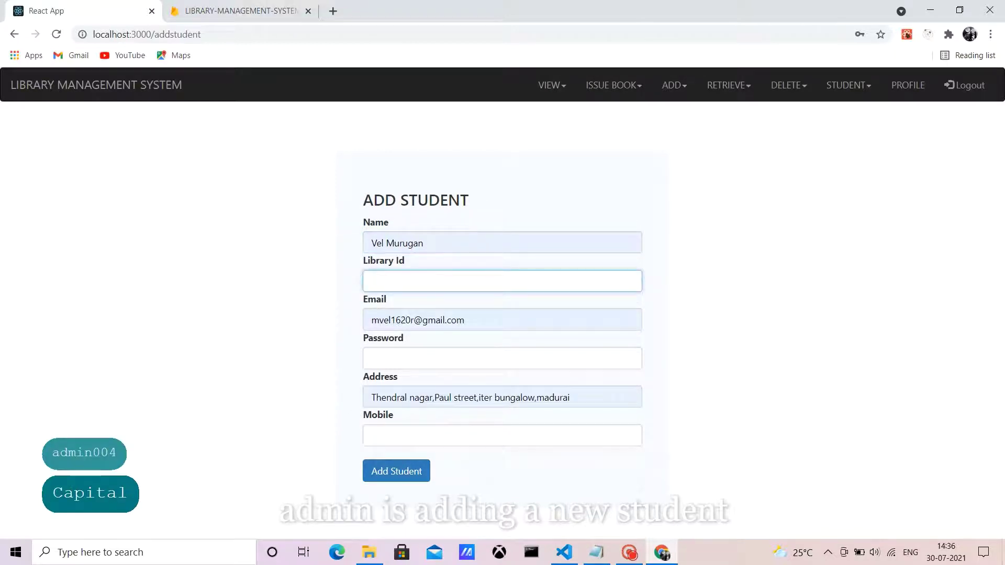
text(18CS)
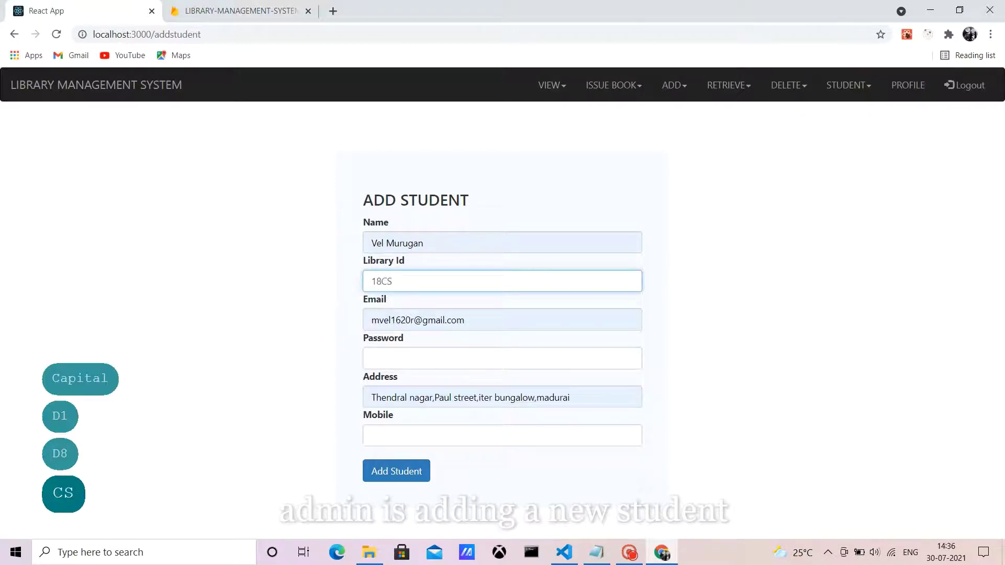
text(216)
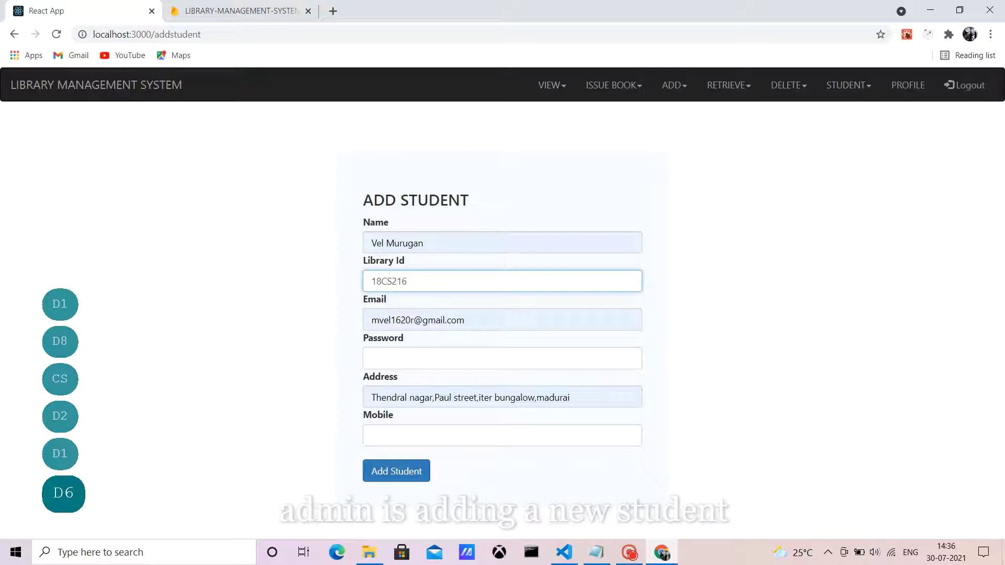
click(502, 359)
key(Caps_Lock)
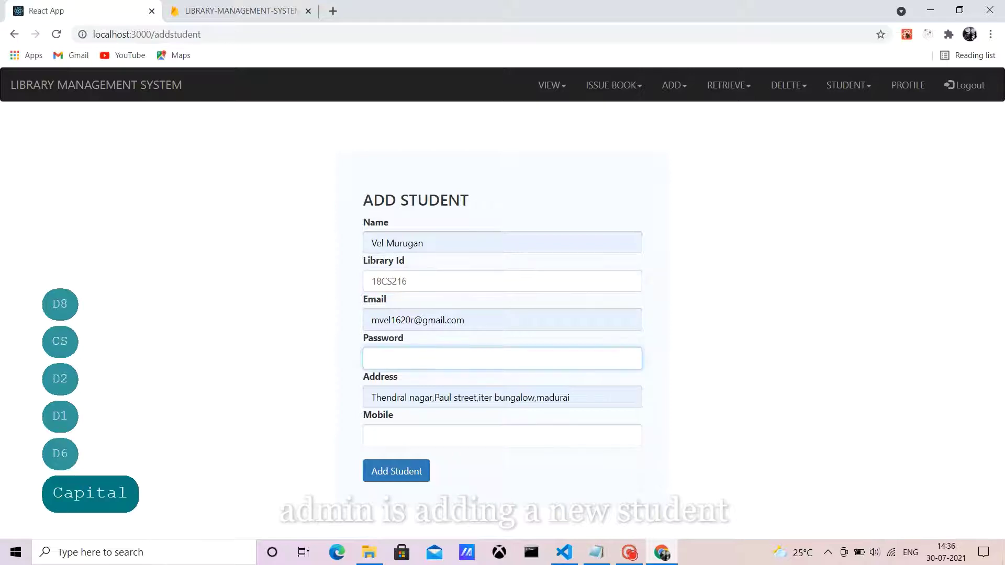
text(123456)
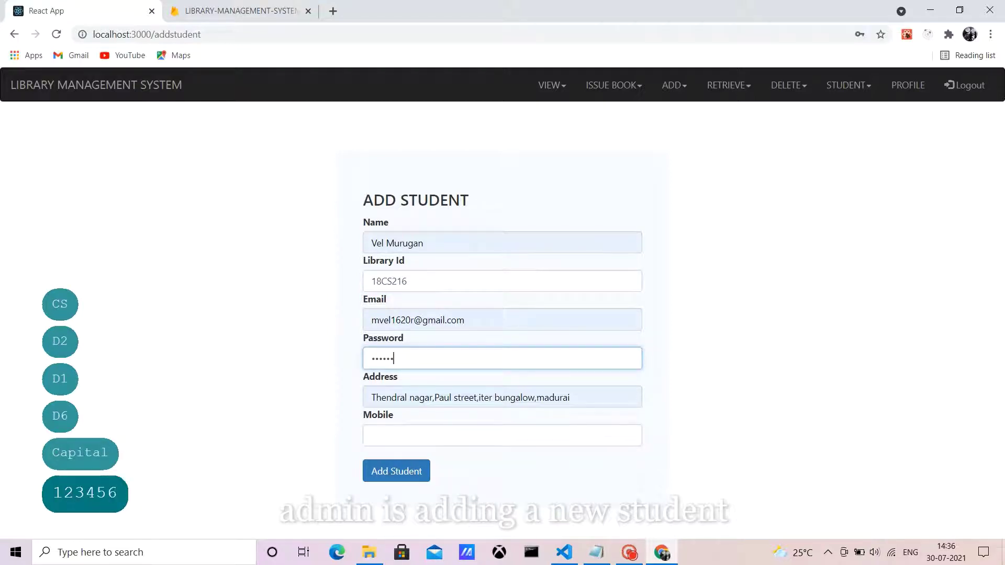
click(503, 435)
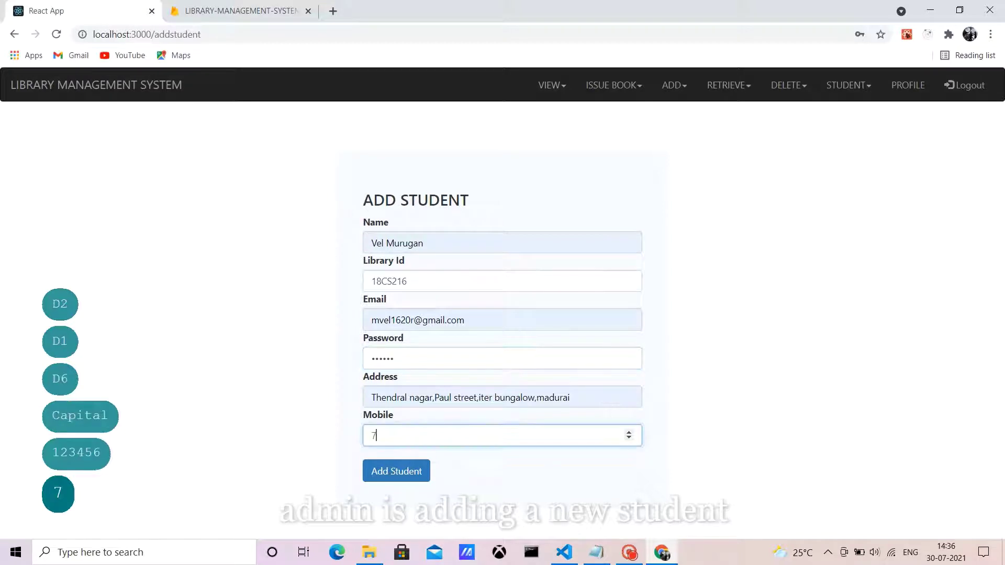
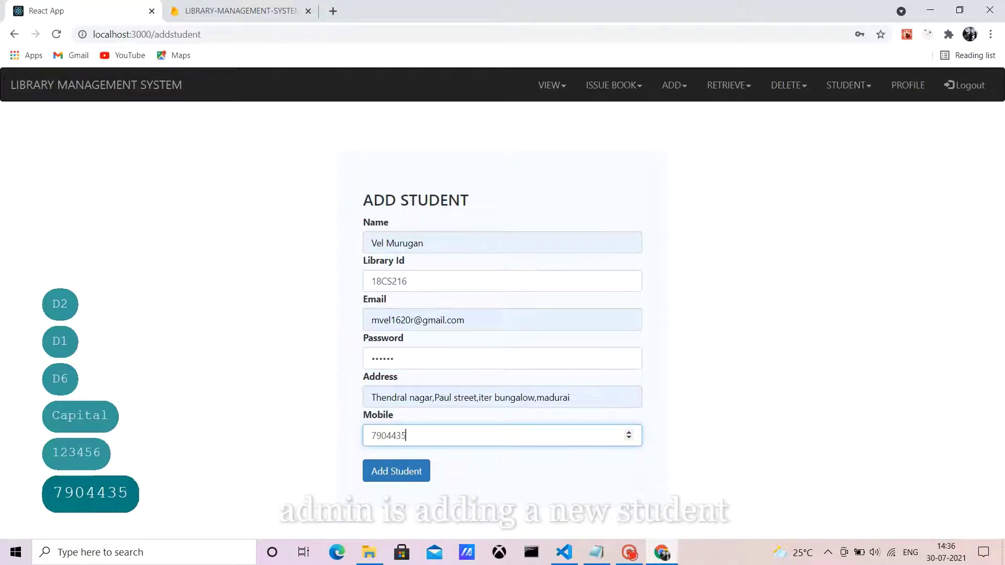
Step: Save the new student, acknowledge the success alert, and return to the Firebase tab
click(396, 471)
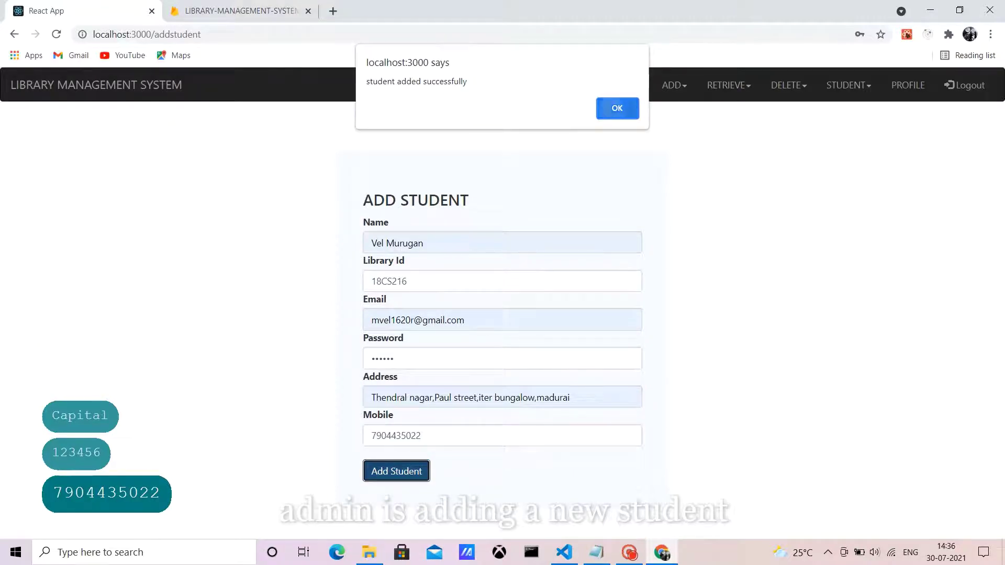
key(Return)
click(240, 11)
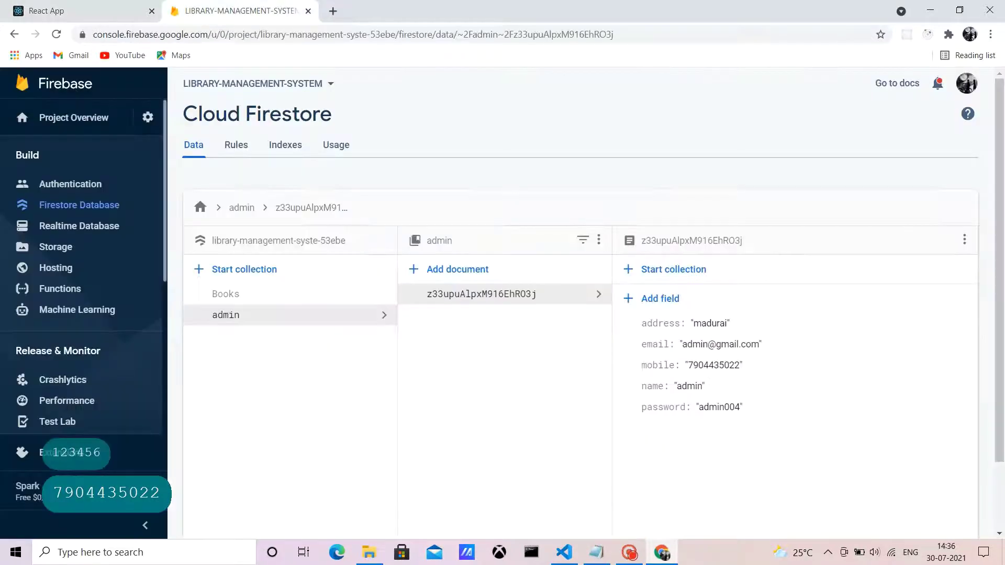
Step: Verify the new student in Firebase Authentication and the new Firestore students collection
click(70, 184)
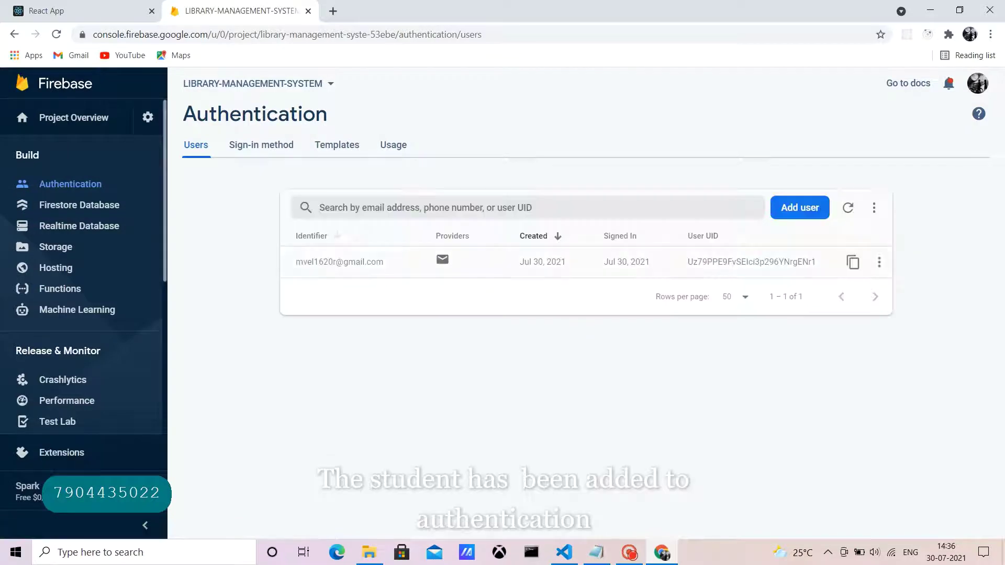
click(79, 205)
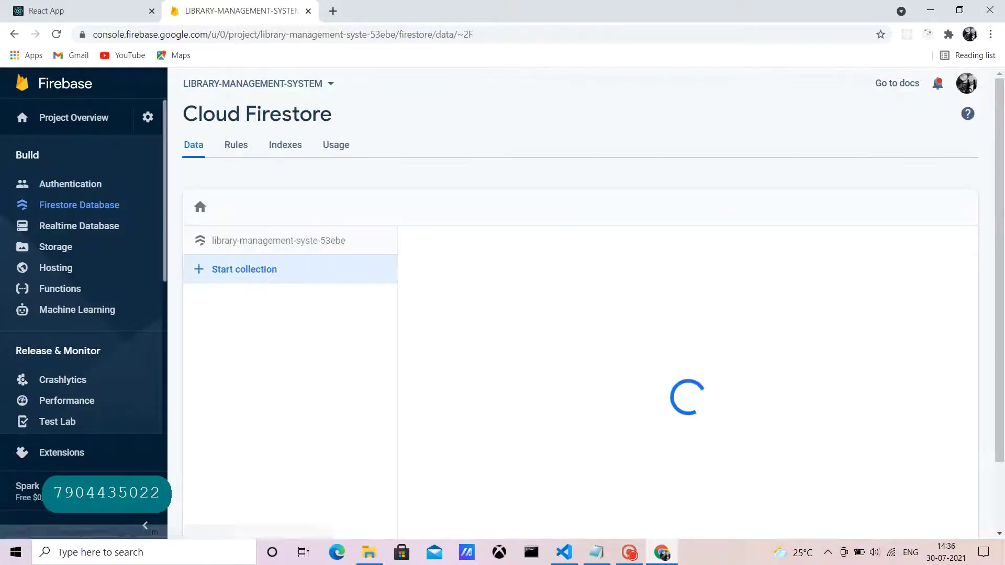
click(325, 335)
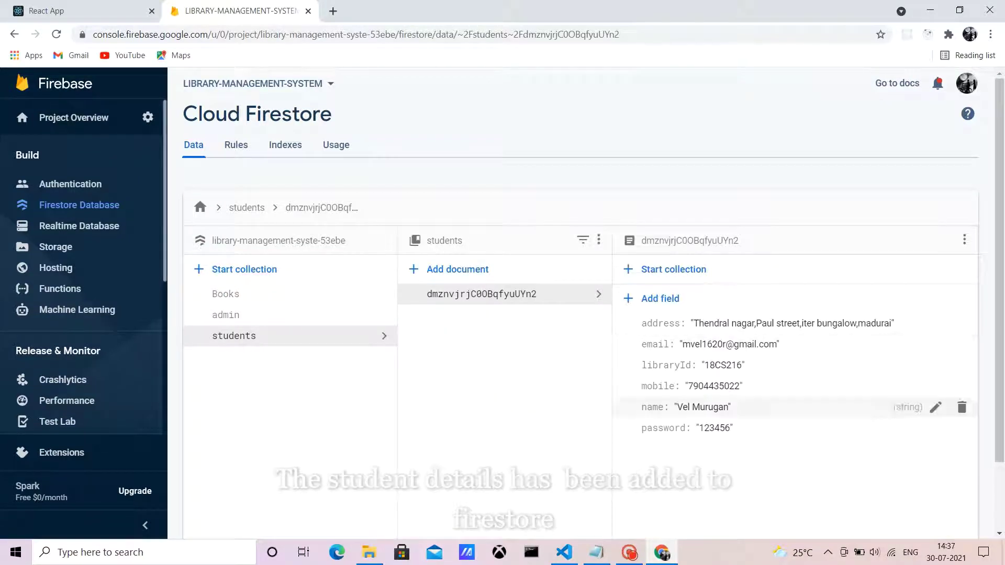
key(ctrl+shift+Tab)
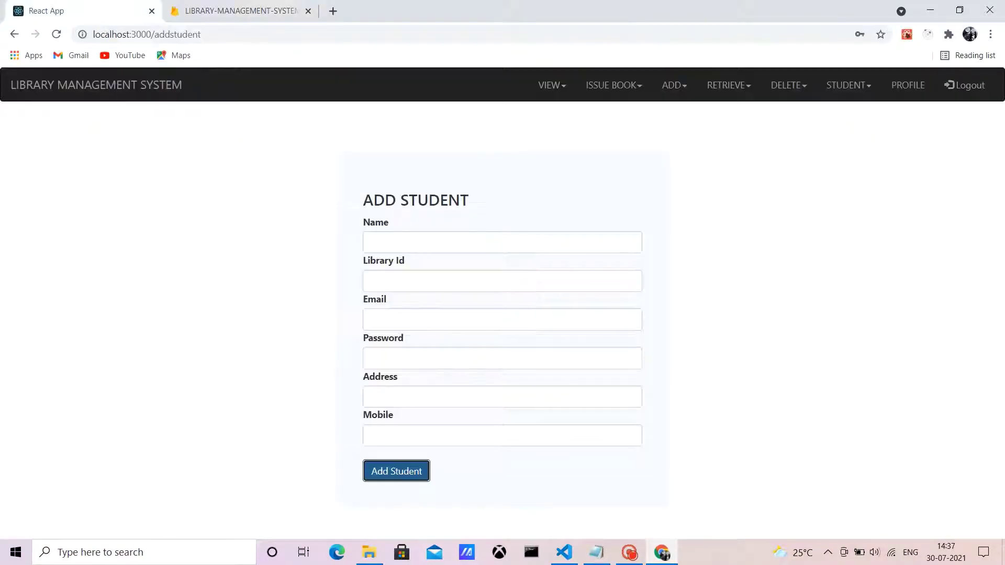
Step: Log out of admin and log in as the new student with saved email and password
click(965, 85)
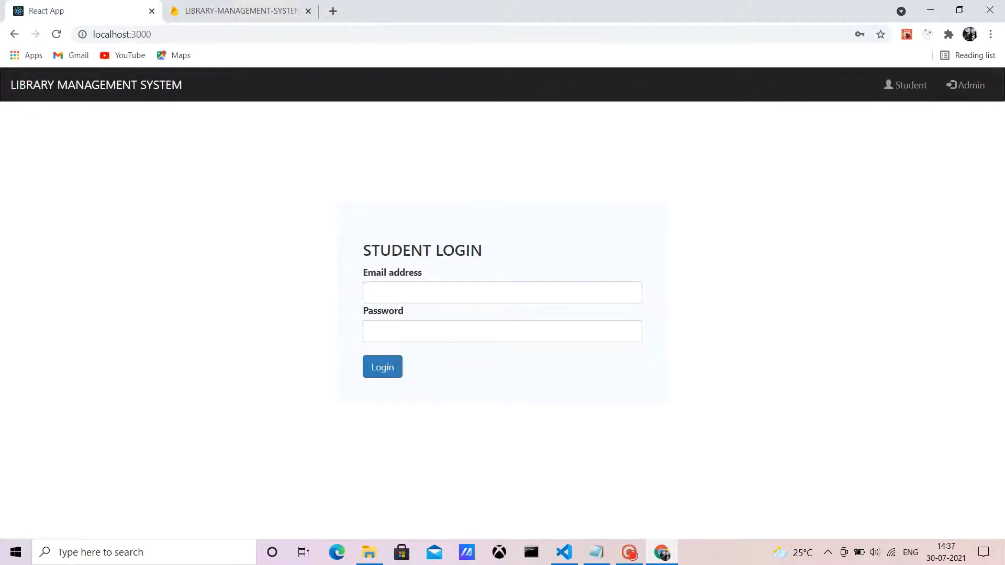
click(502, 293)
key(Down)
key(Down)
key(Return)
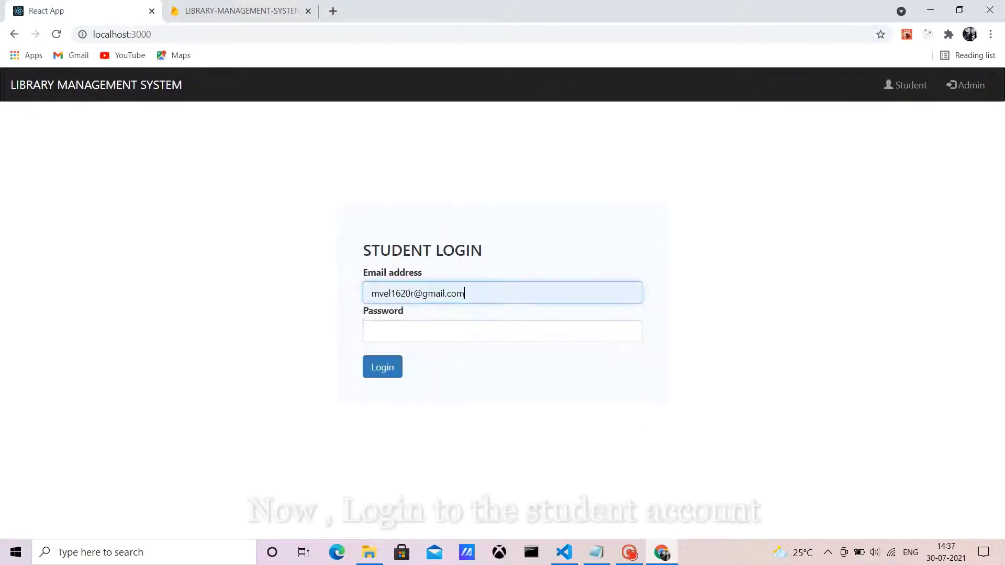
key(Tab)
text(123456)
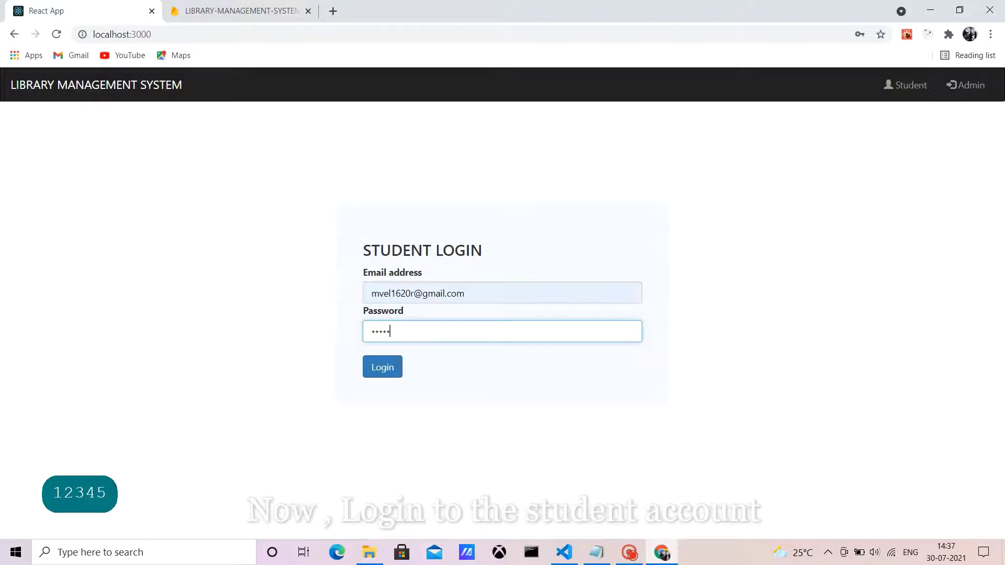
key(Tab)
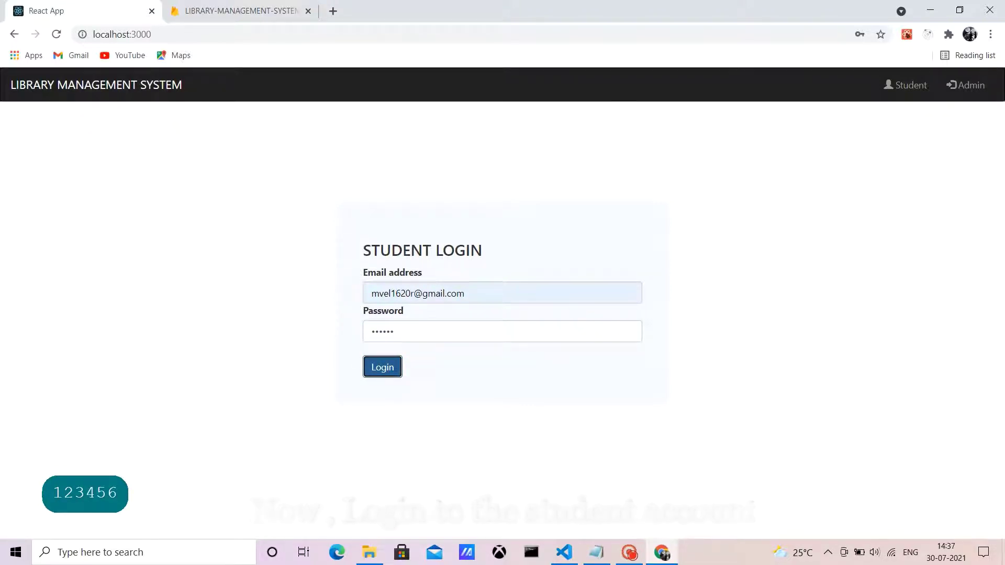
key(Return)
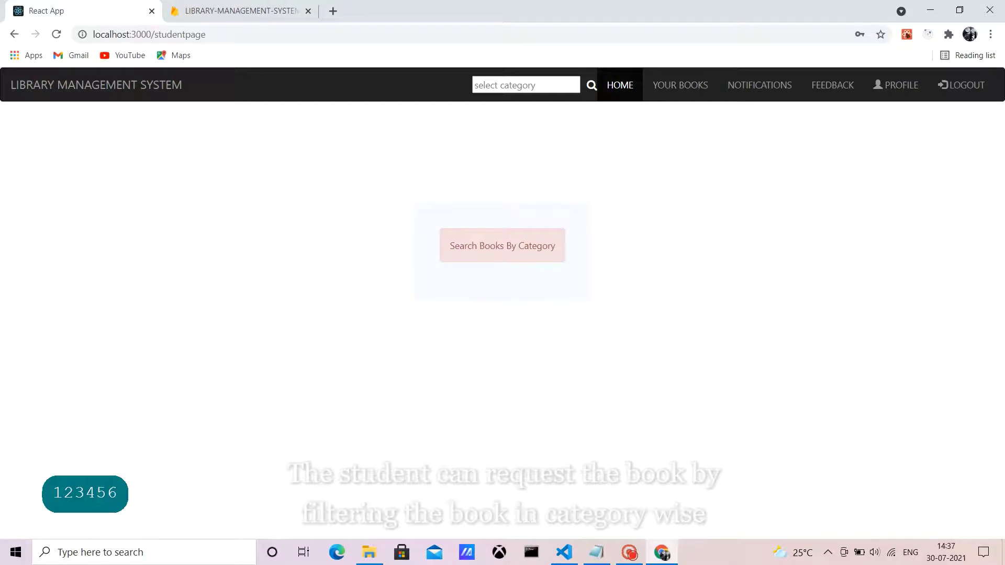
Step: Search the EDUCATION category and try requesting C++ GAME PROGRAMMING, dismissing the missing-dates alert
click(526, 84)
click(503, 110)
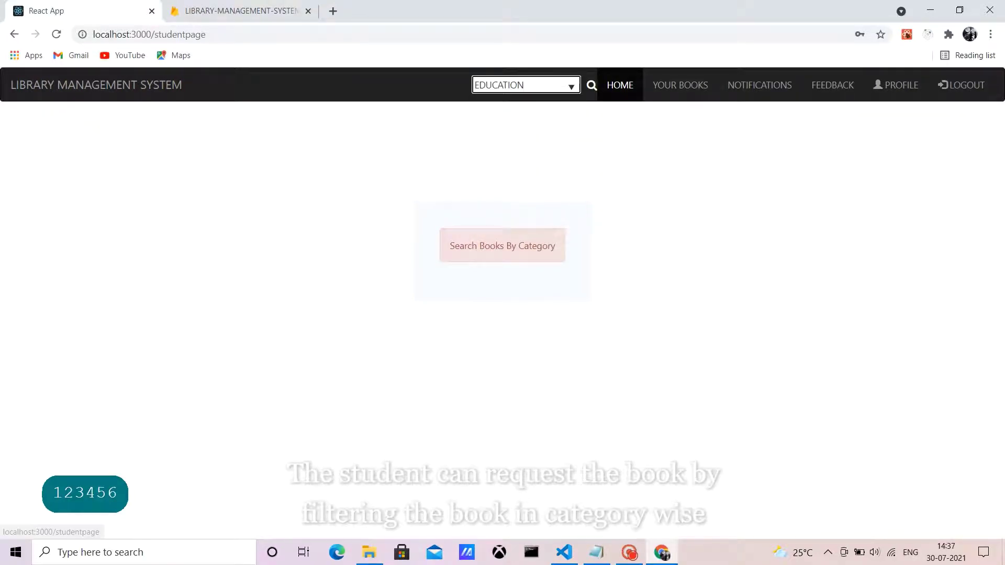
click(591, 85)
scroll(450, 505, down, 1)
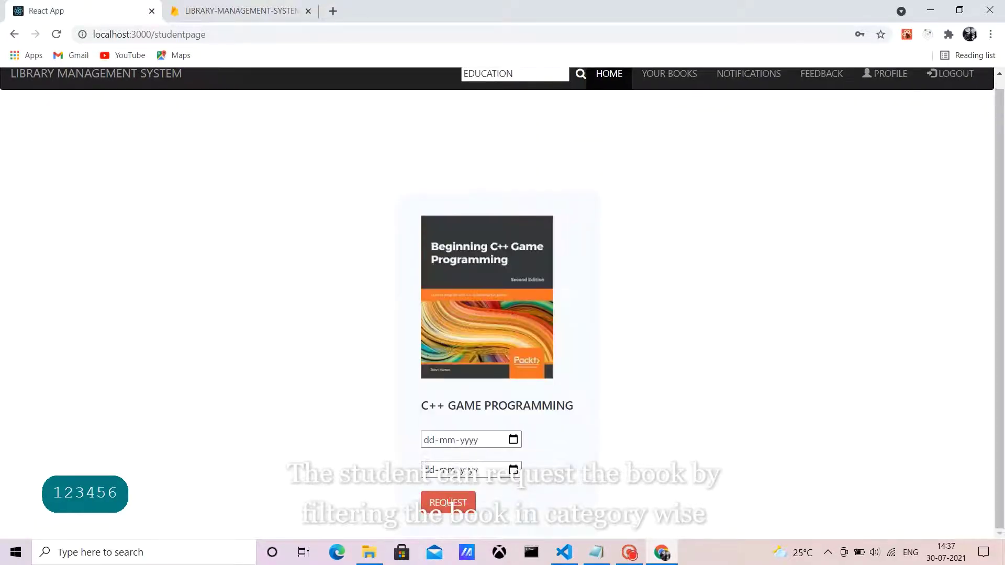
click(451, 504)
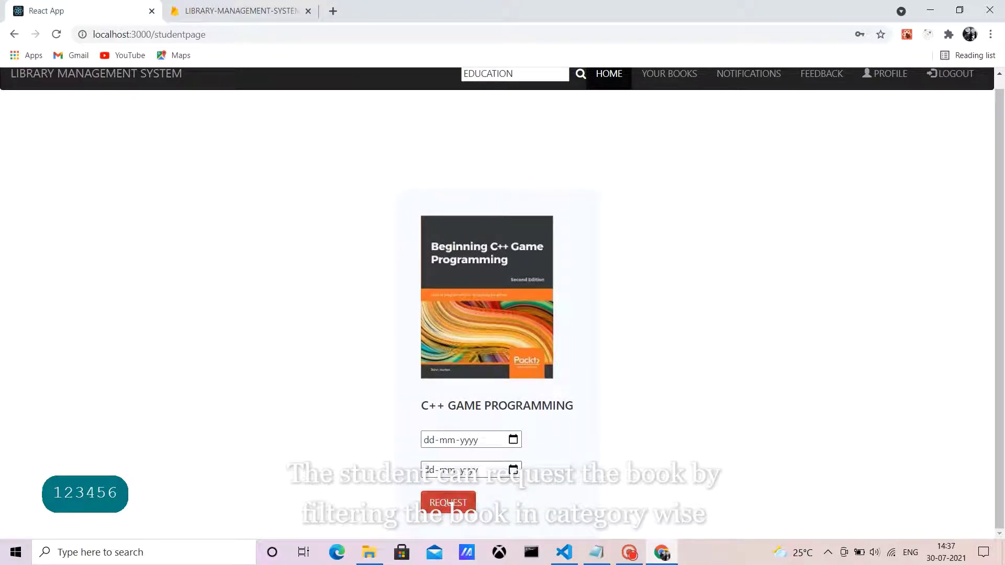
key(Return)
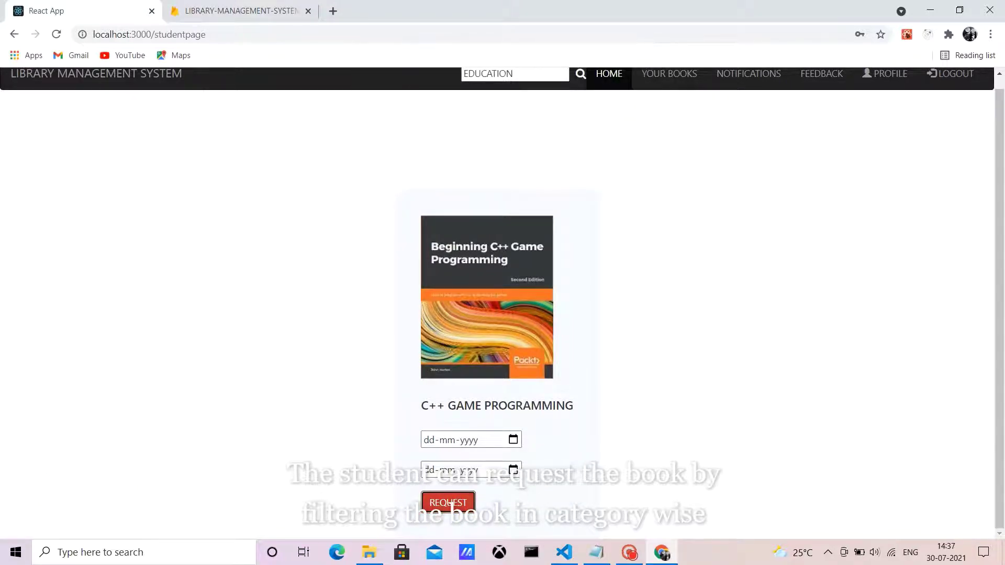
Step: Request C++ GAME PROGRAMMING for 30-07-2021 to 01-08-2021, then log out
key(shift+Tab)
key(shift+Tab)
key(alt+Down)
key(Return)
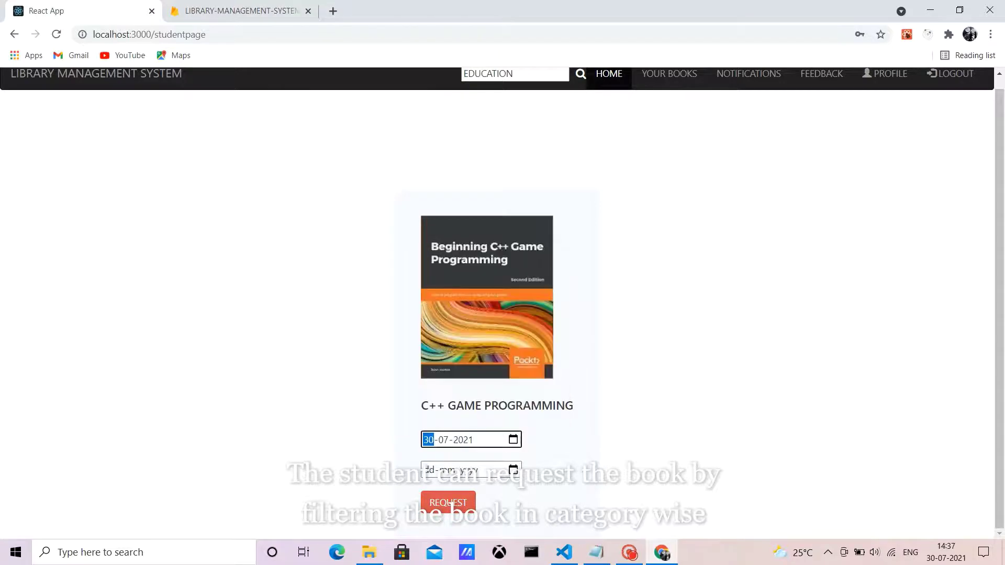
key(Tab)
key(Tab)
key(Tab)
key(alt+Down)
key(Right)
key(Right)
key(Return)
click(451, 503)
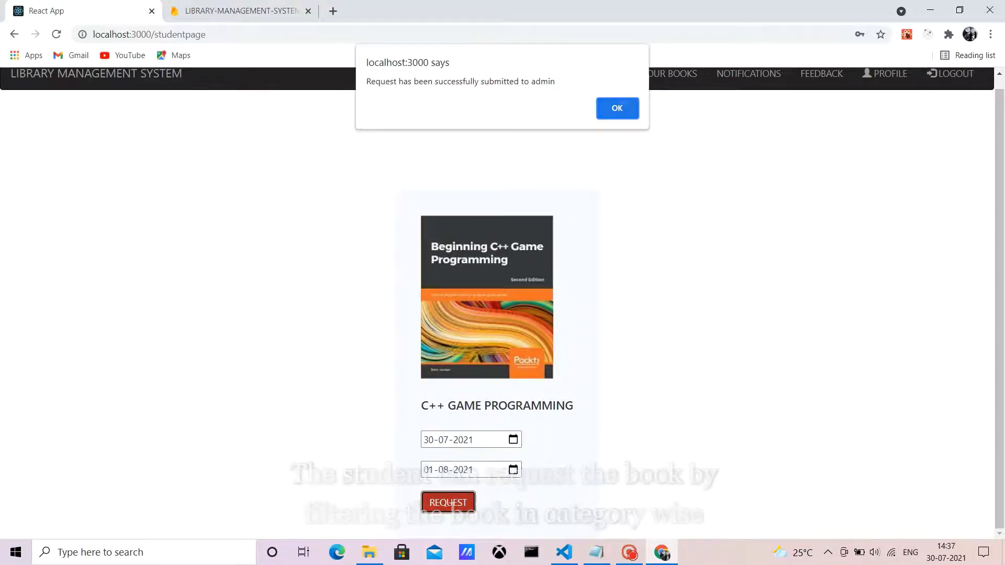
key(Return)
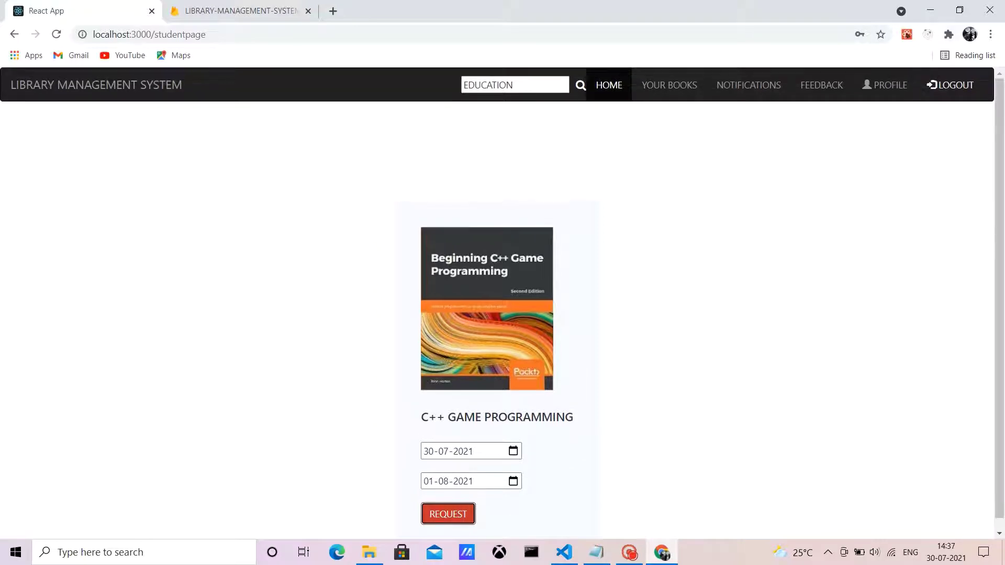
click(950, 84)
Step: Log in as admin with the saved admin email and the admin password
click(966, 85)
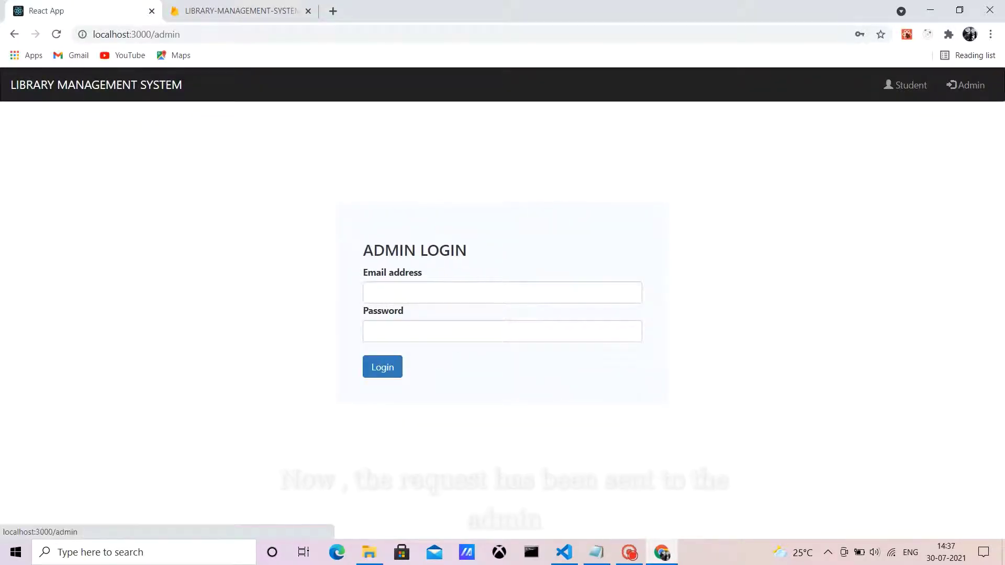
click(503, 292)
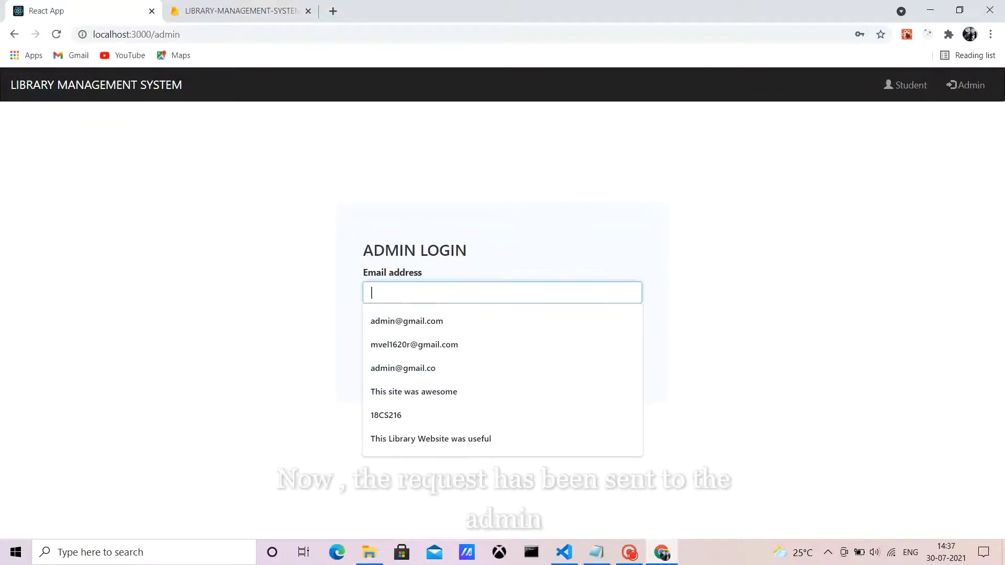
key(Down)
key(Return)
key(Tab)
text(a)
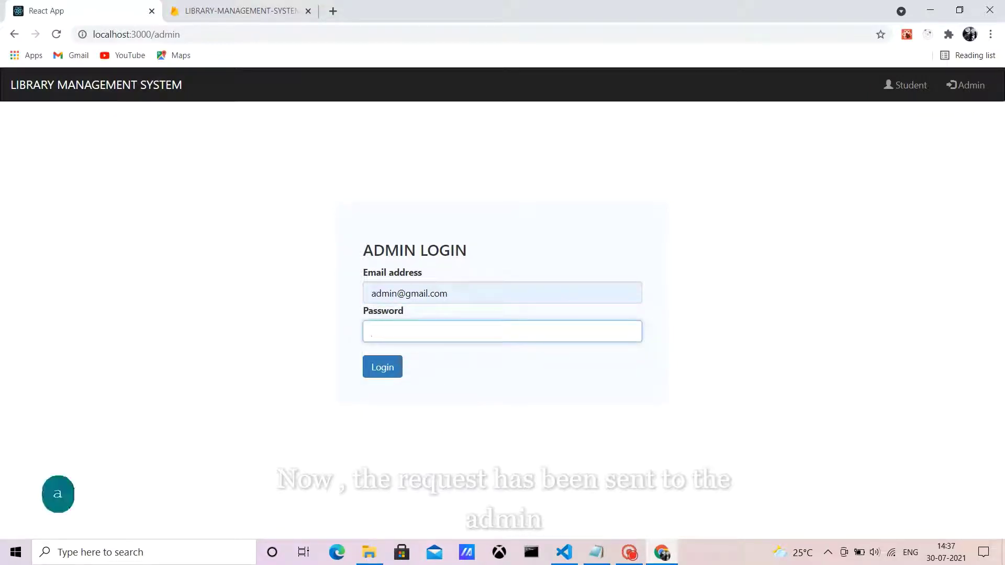
text(dmin)
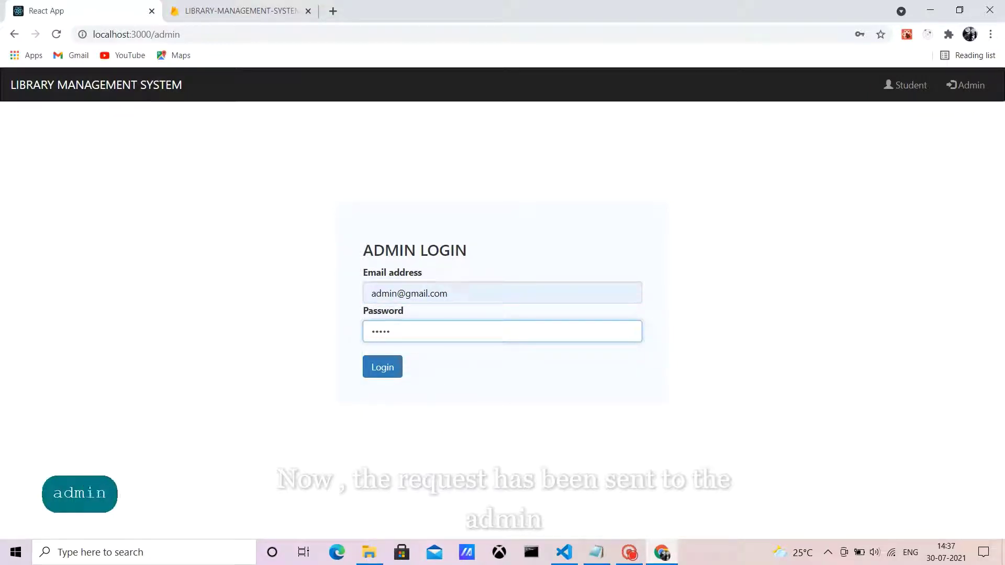
text(004)
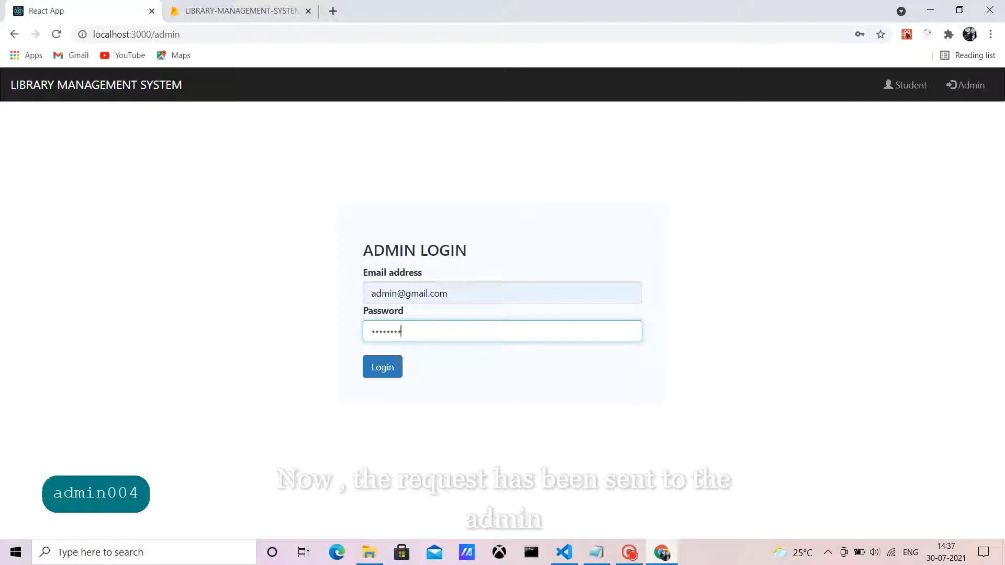
key(Tab)
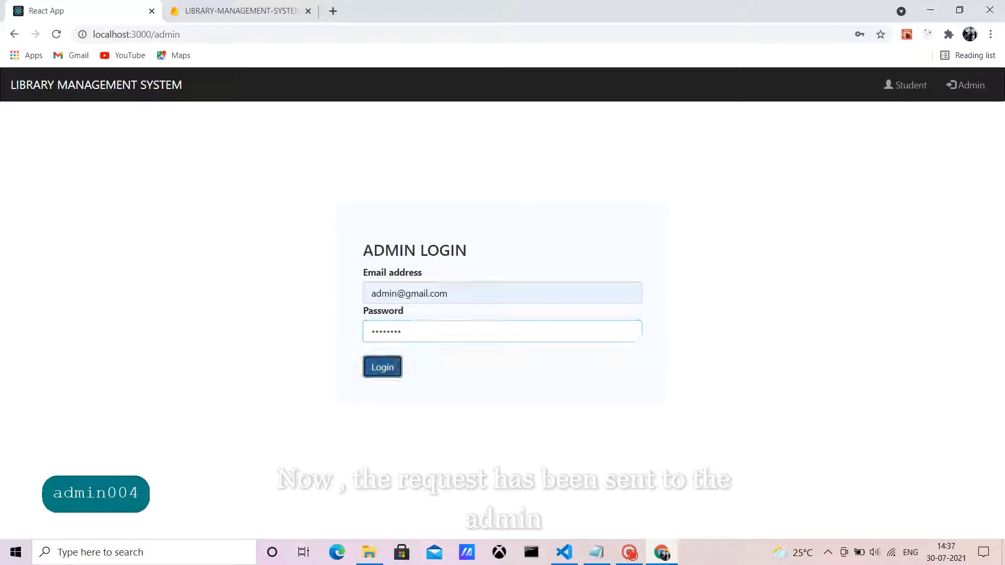
key(Return)
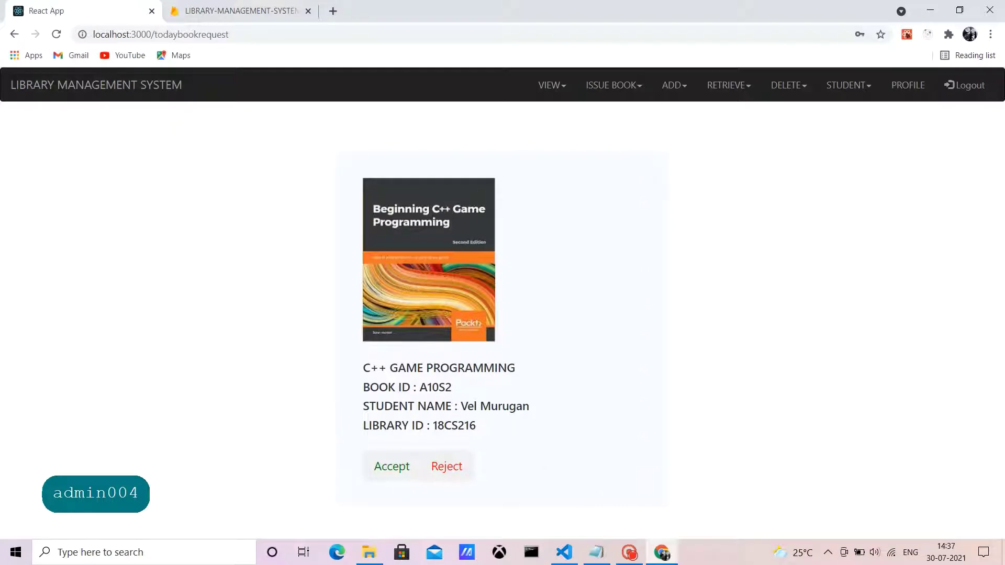
Step: Accept the pending C++ GAME PROGRAMMING request and bring up the Issue Book form
key(Tab)
key(Return)
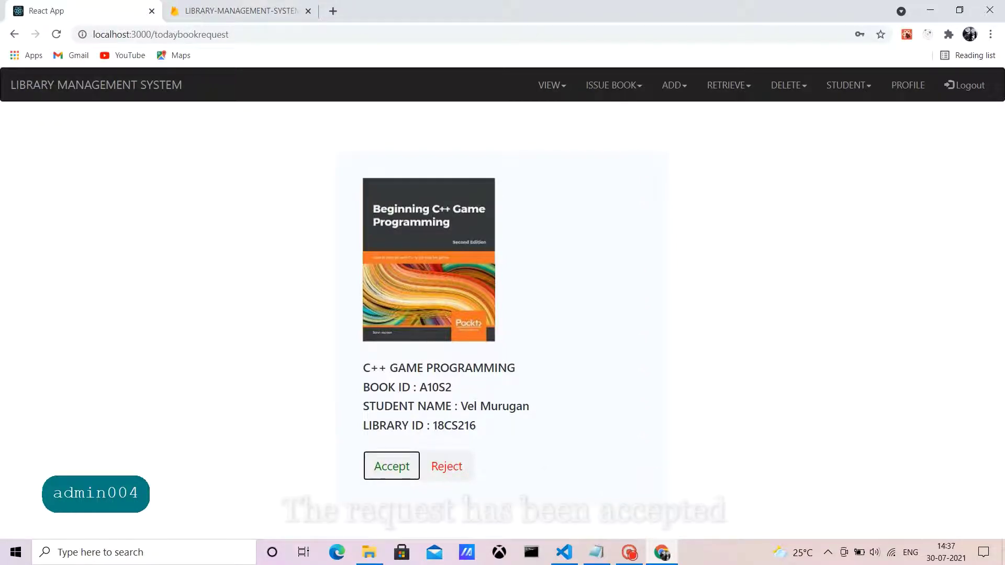
key(Return)
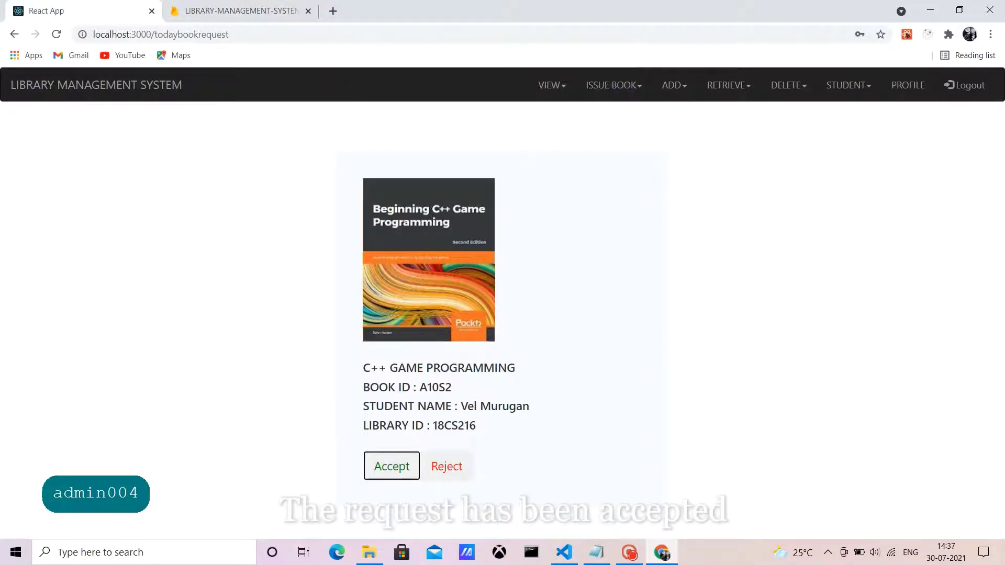
click(611, 85)
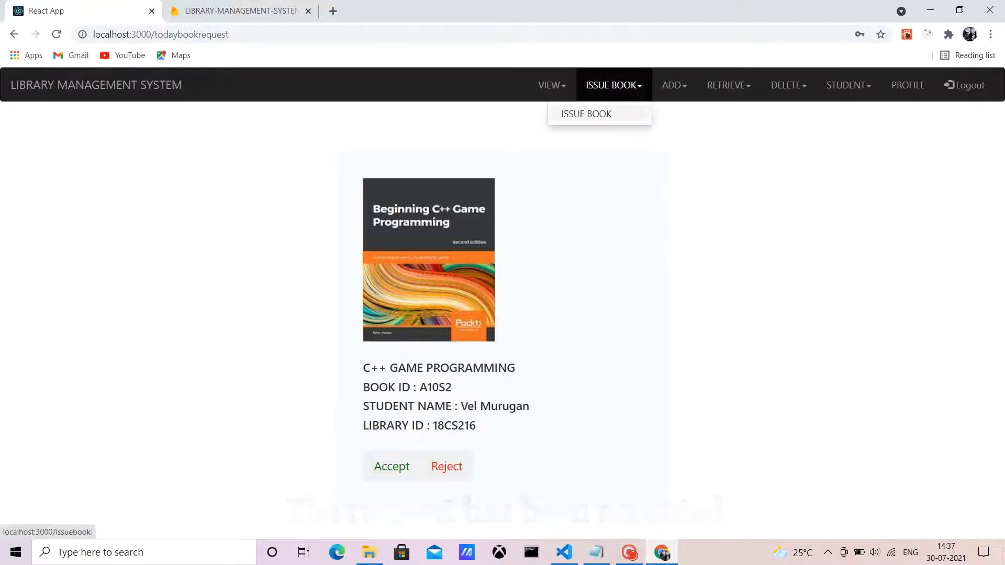
click(587, 114)
Step: Enter the student's library ID and choose EDUCATION as the book category
click(497, 222)
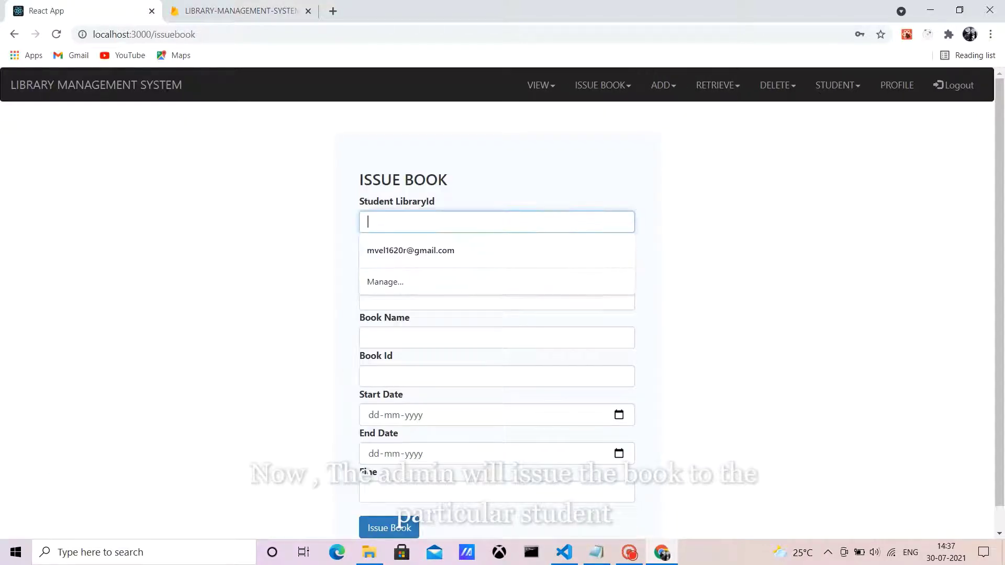
key(Caps_Lock)
text(18CS216)
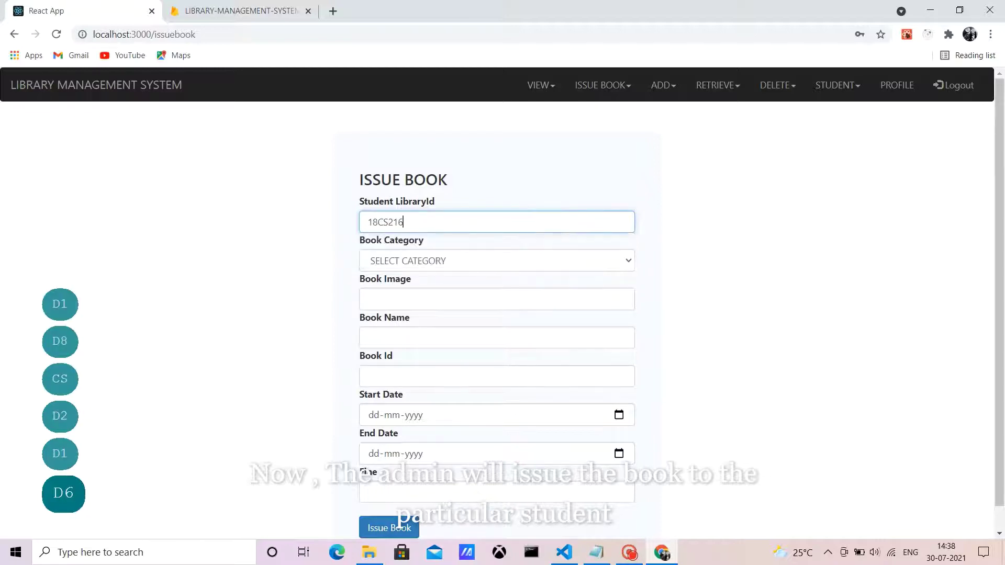
click(496, 261)
click(496, 290)
Step: Paste the book image URL from Notepad and name the book C++ GAME PROGRAMMING
click(496, 298)
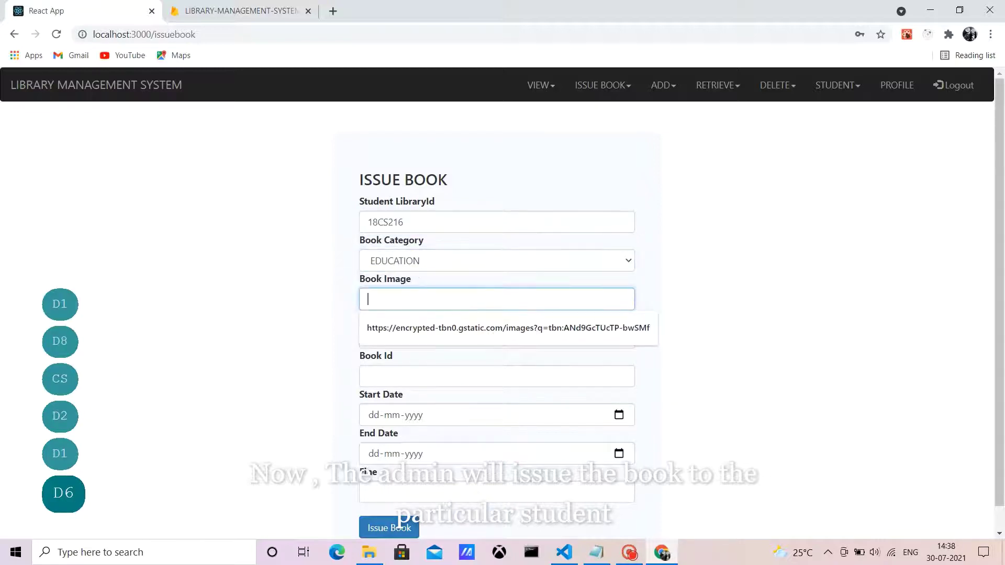
click(597, 552)
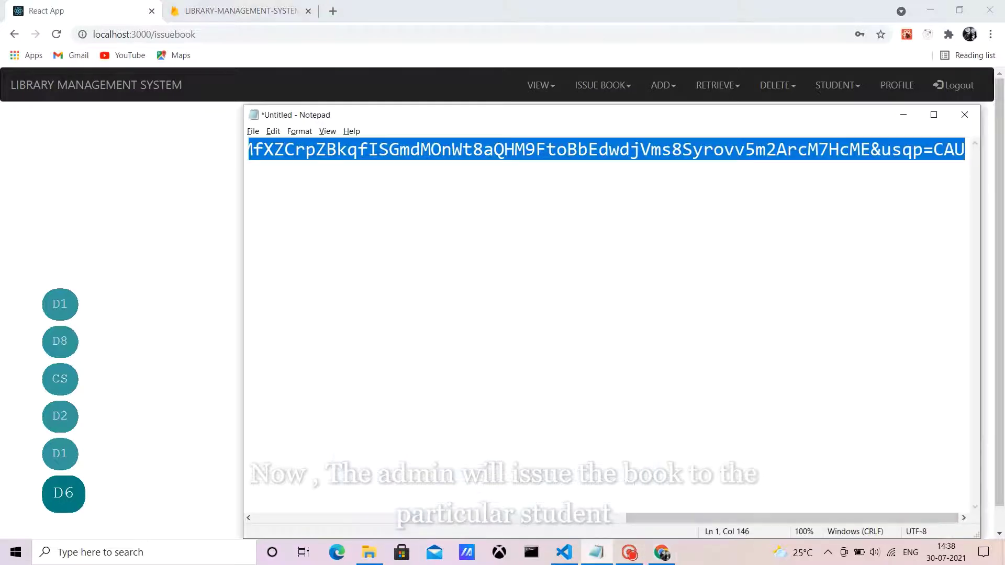
key(ctrl+c)
click(904, 115)
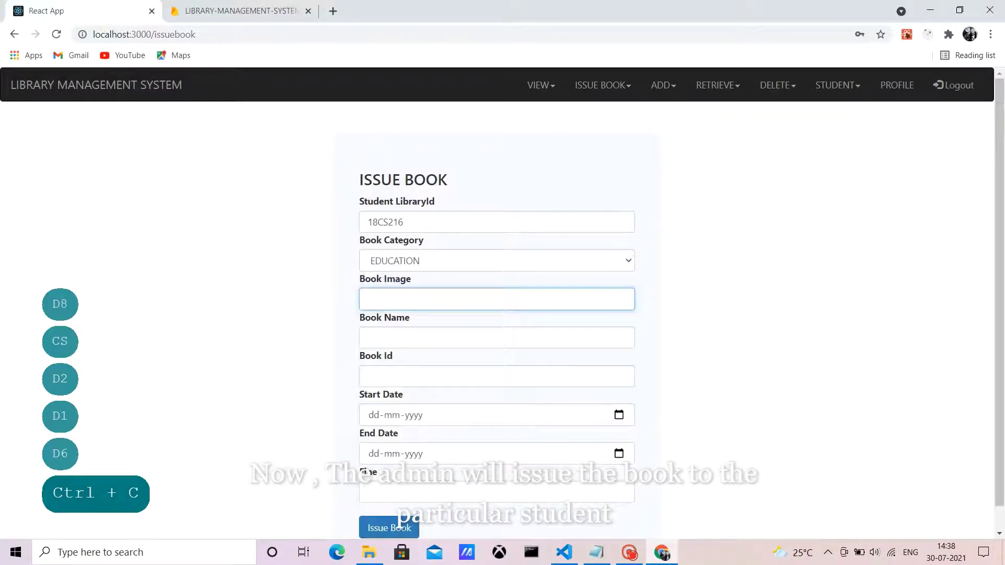
key(ctrl+v)
click(496, 338)
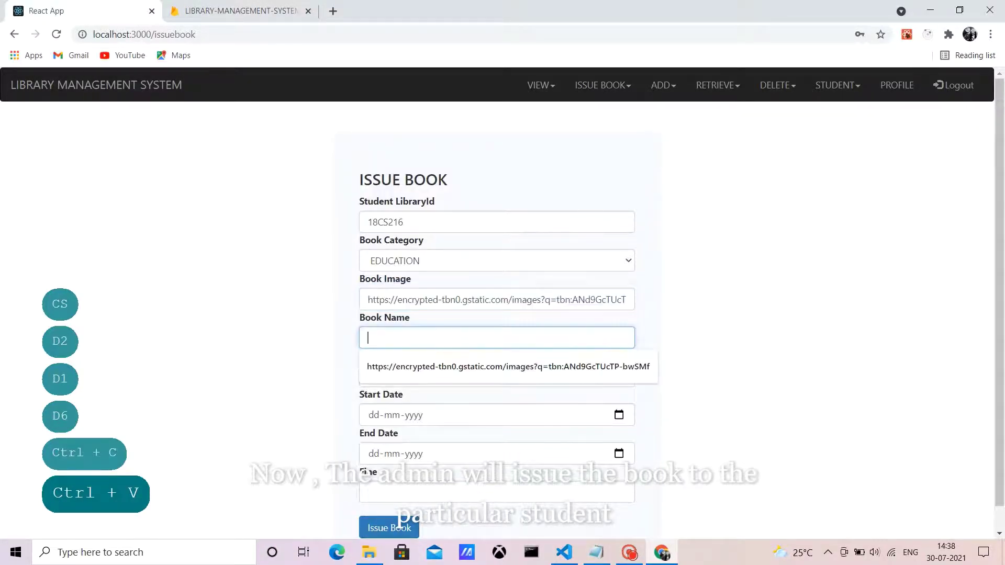
text(C)
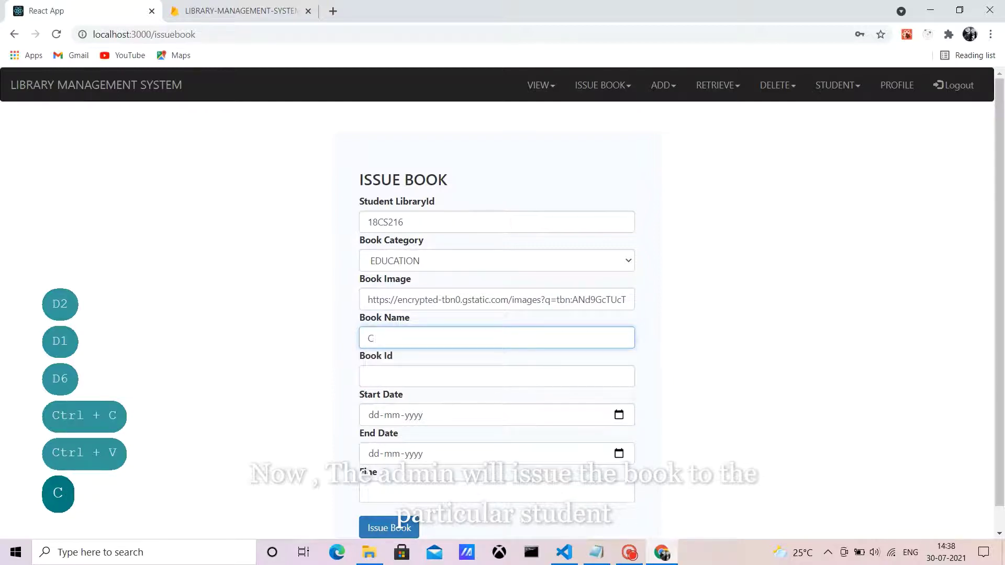
text(++ G)
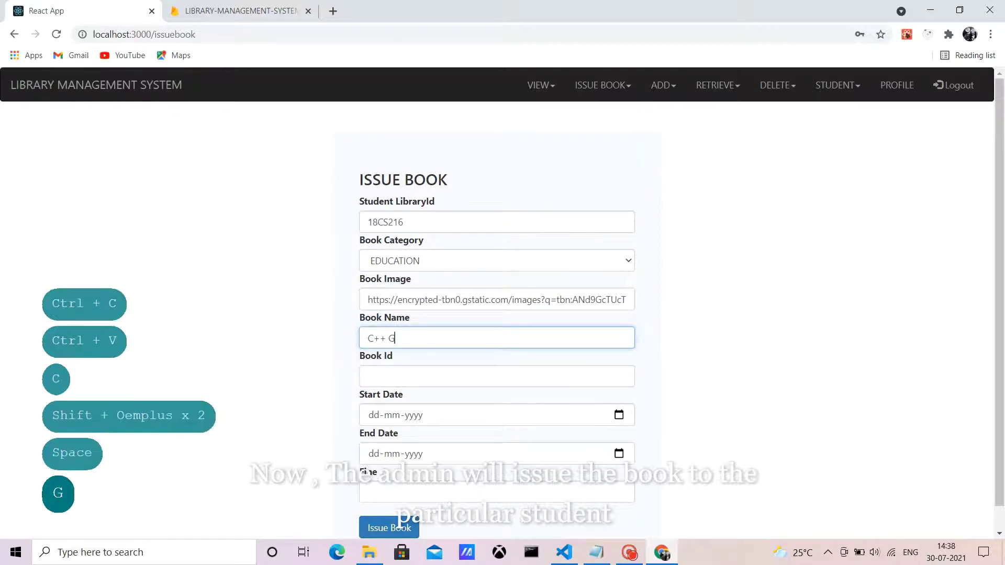
text(AME P)
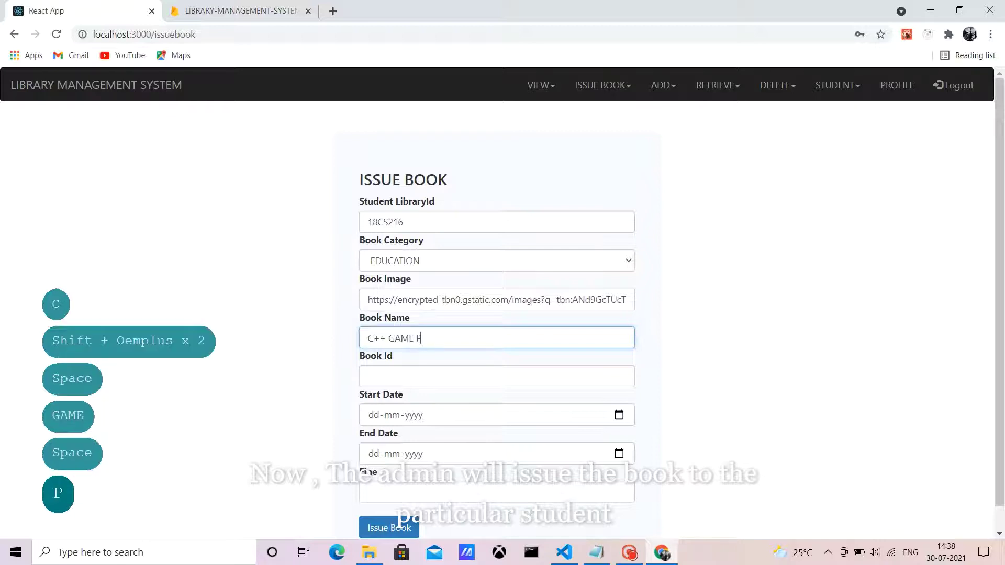
text(ROGRAMMING)
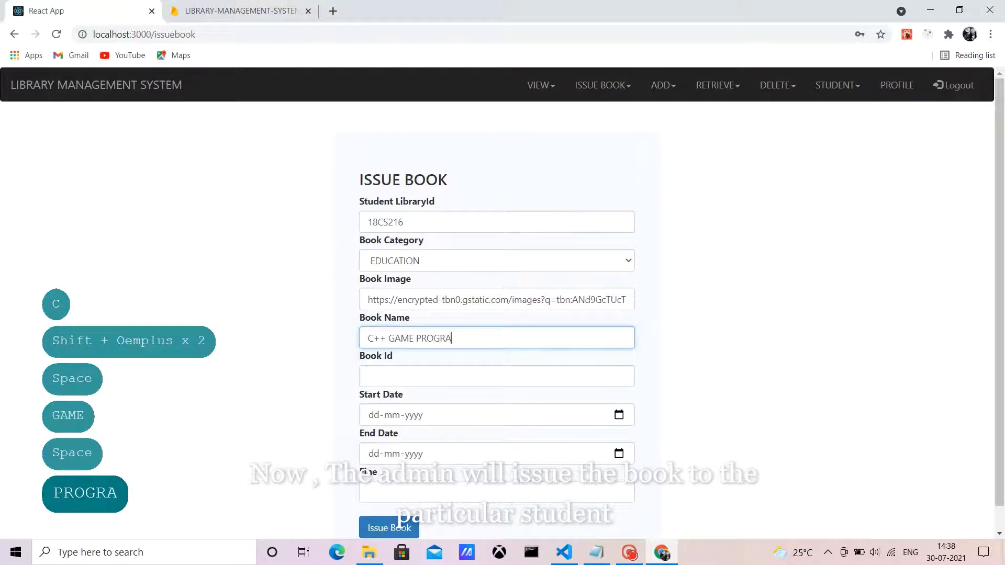
Step: Copy book ID A10S2 from Notepad into the Book Id field
click(368, 376)
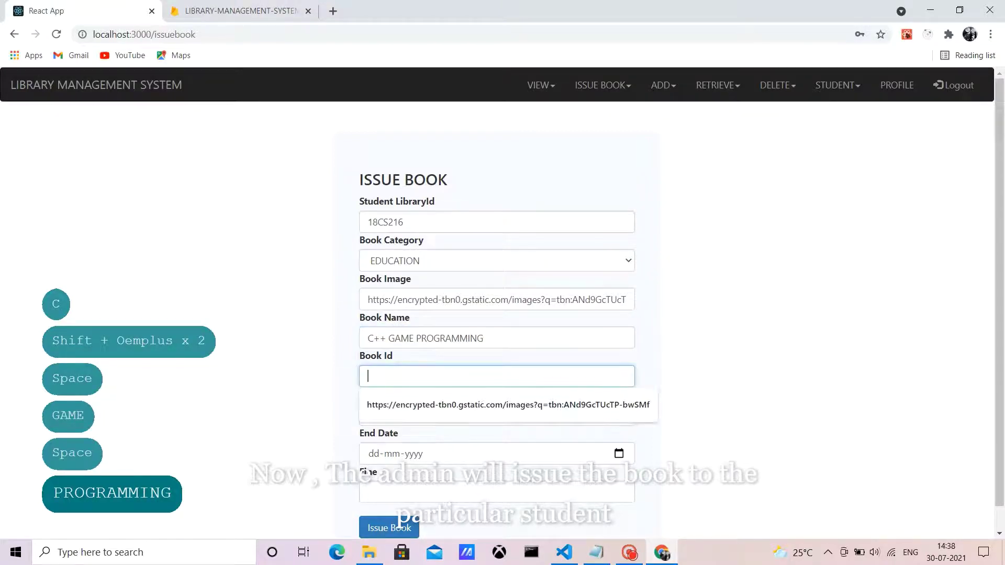
key(alt+Tab)
key(ctrl+End)
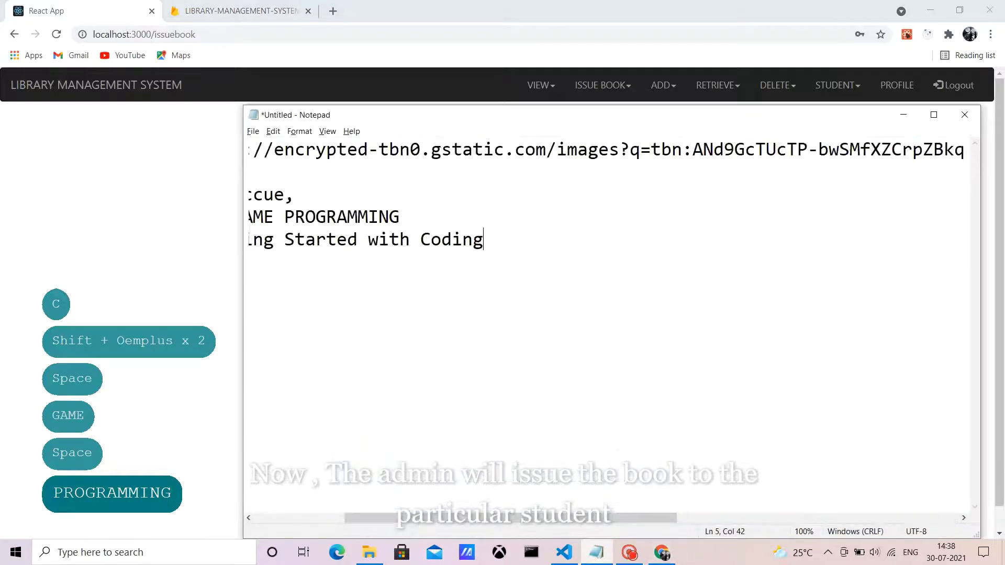
scroll(612, 314, left, 3)
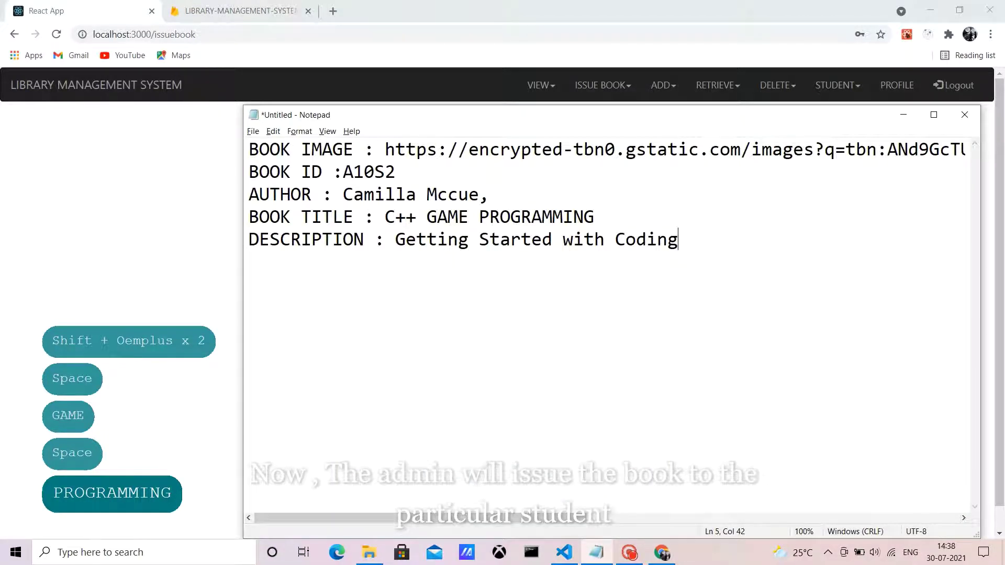
drag(343, 172, 396, 171)
key(ctrl+c)
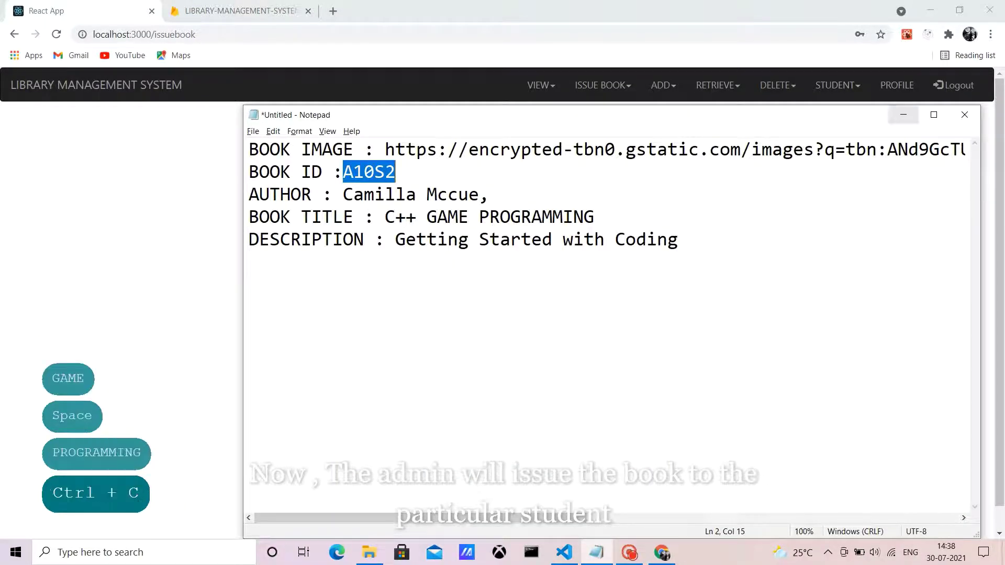
click(903, 114)
key(ctrl+v)
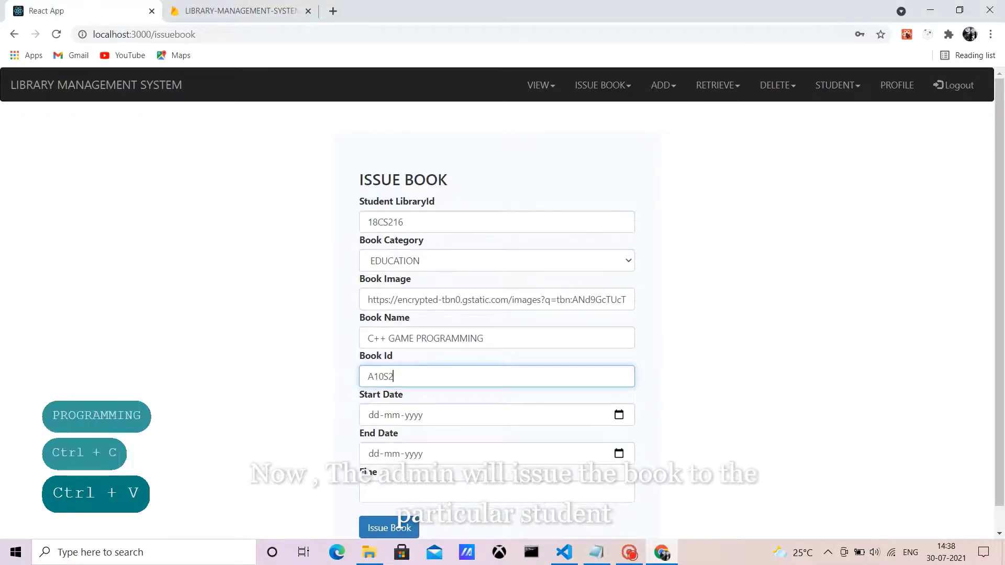
Step: Set dates 30-07-2021 to 01-08-2021 and fine 0, then issue the book
key(Tab)
key(alt+Down)
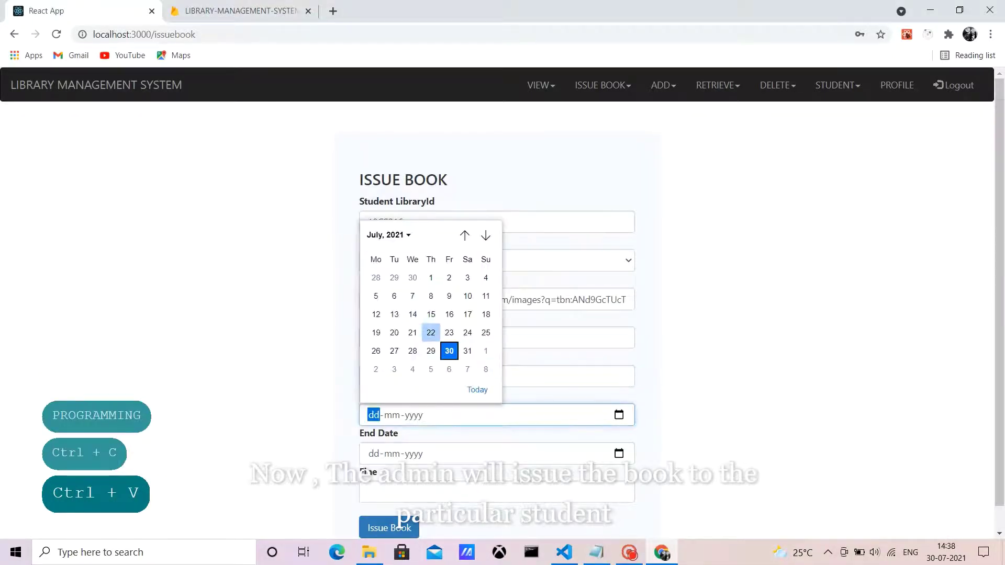
key(Return)
key(Tab)
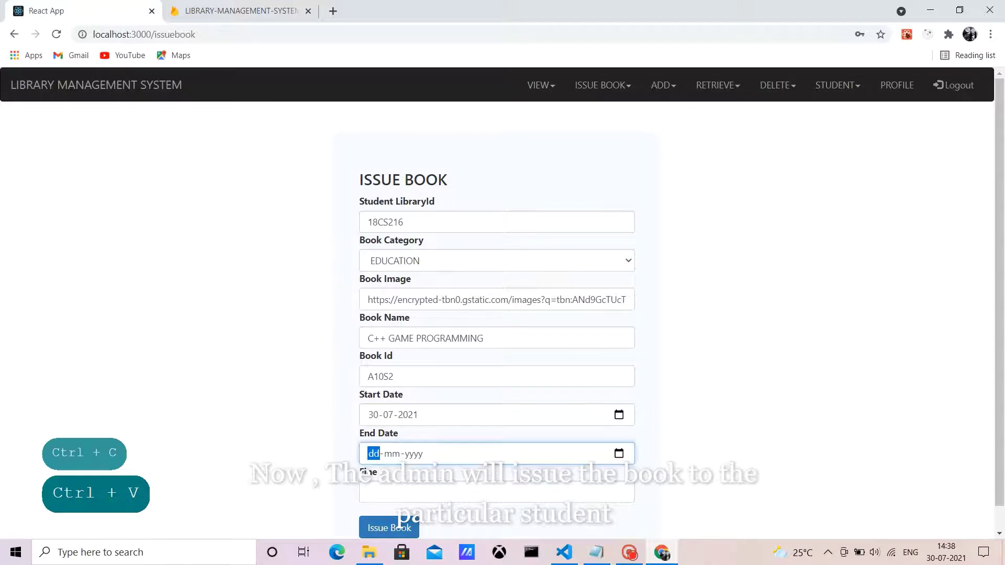
key(alt+Down)
key(Return)
key(Tab)
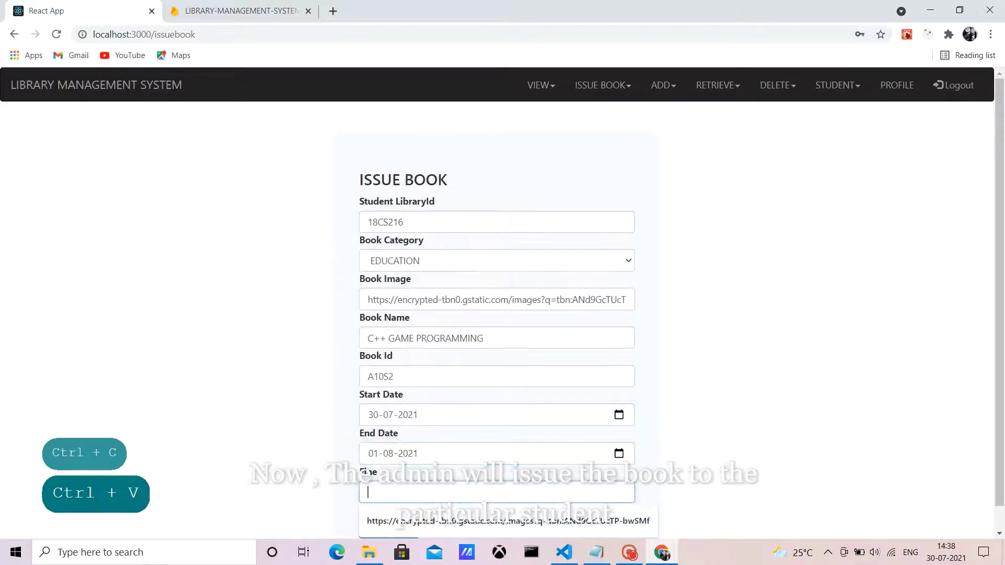
text(0)
key(Caps_Lock)
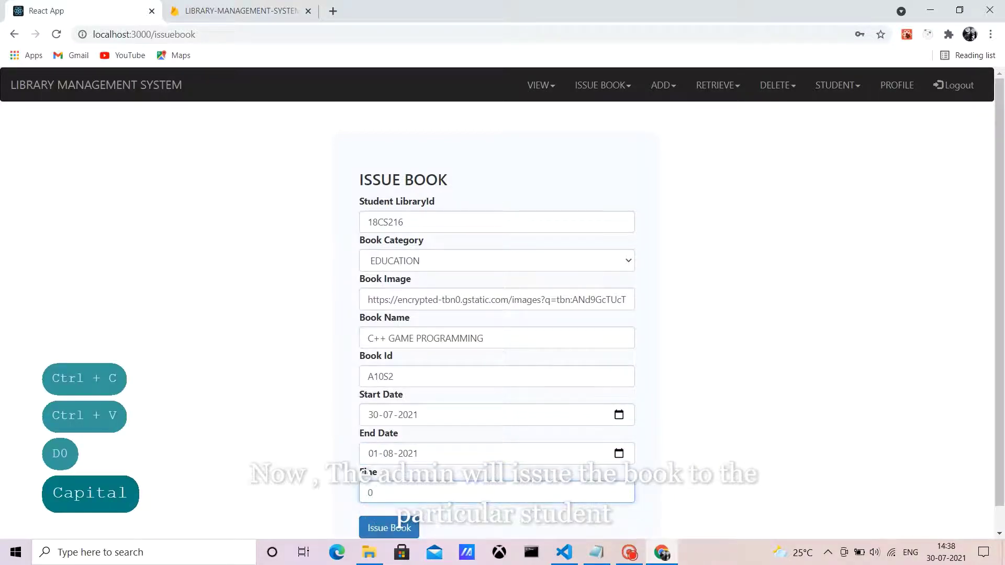
key(Tab)
key(Return)
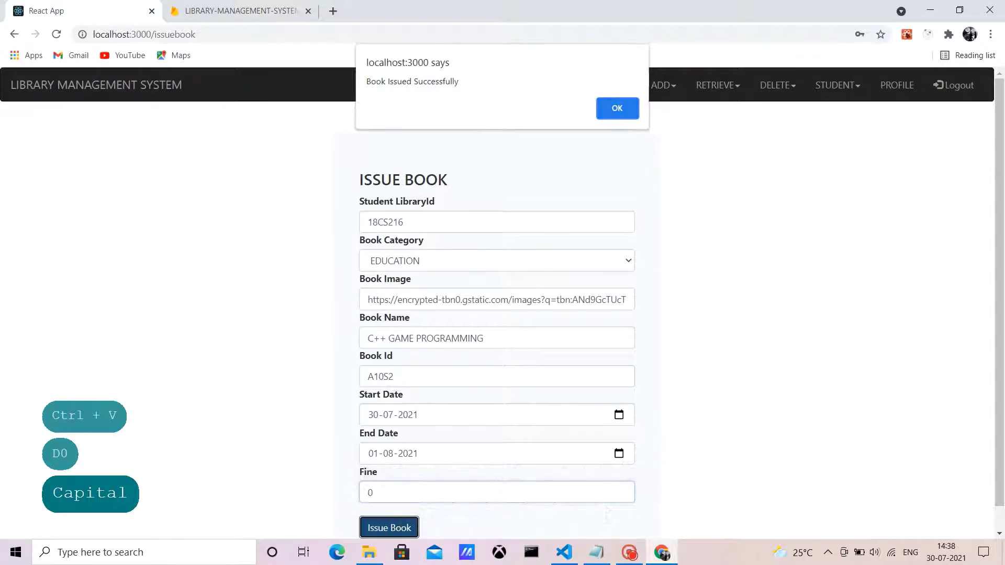
key(Return)
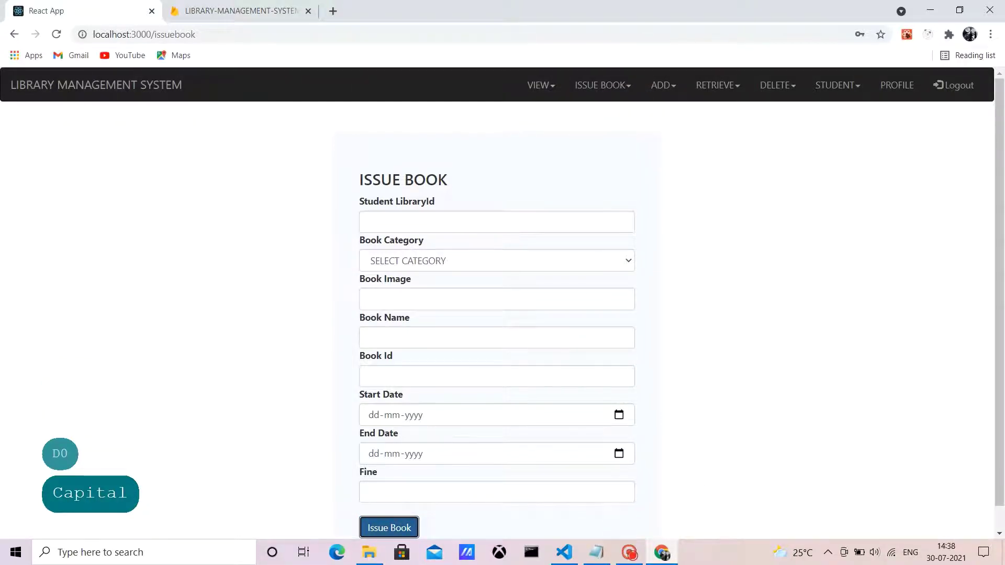
Step: Log in as the student using the saved email and the student password
click(502, 293)
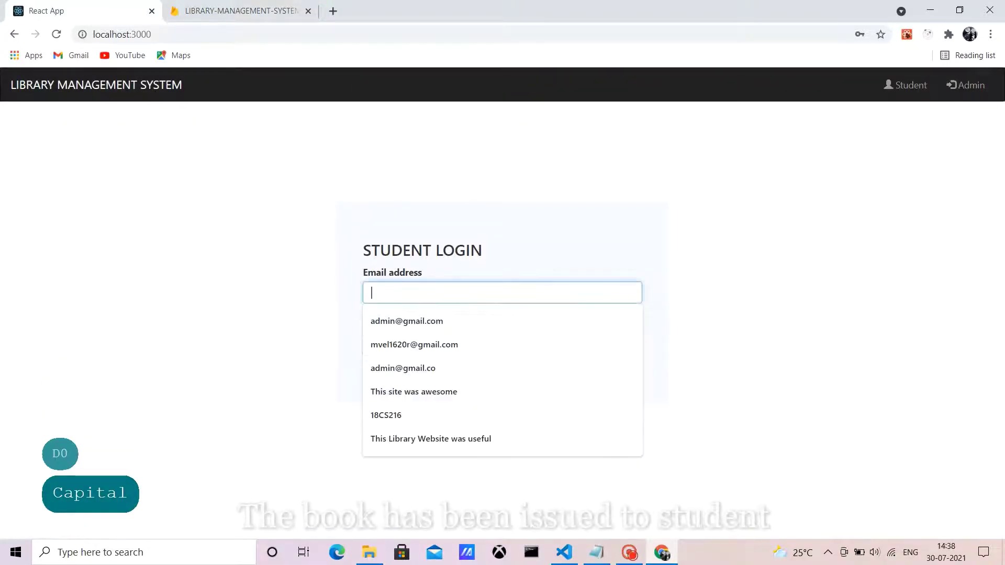
key(Down)
key(Down)
key(Return)
click(503, 331)
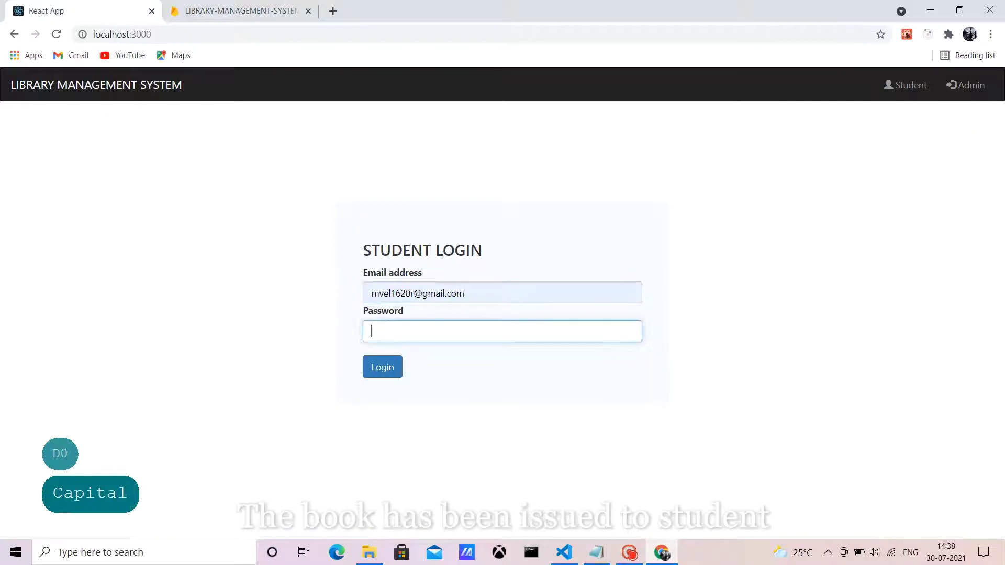
text(123456)
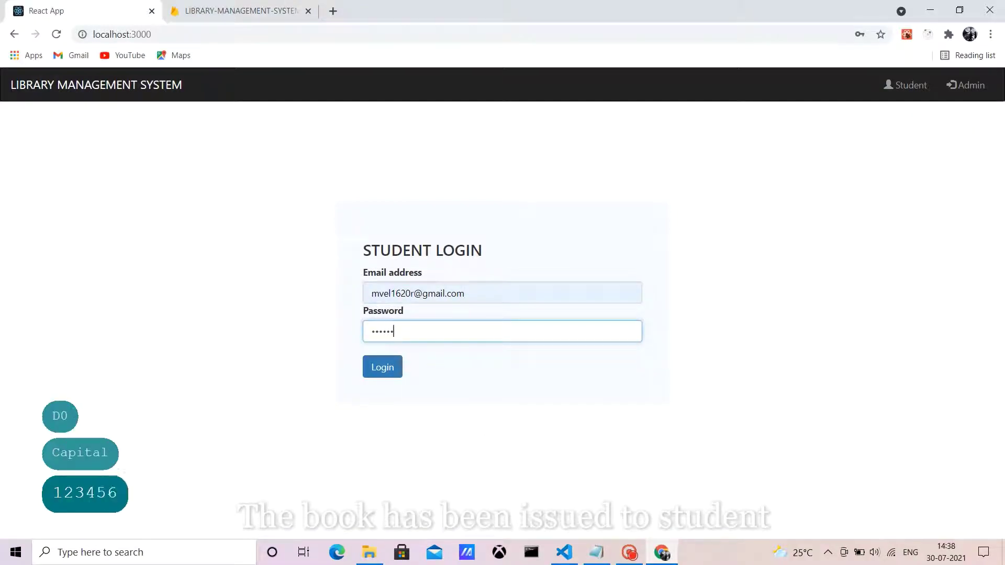
key(Tab)
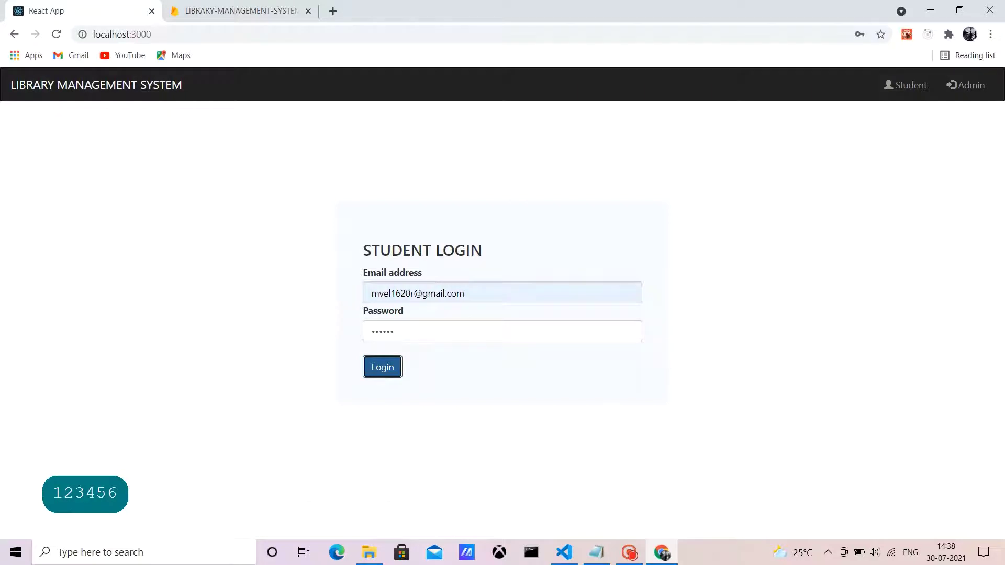
key(Return)
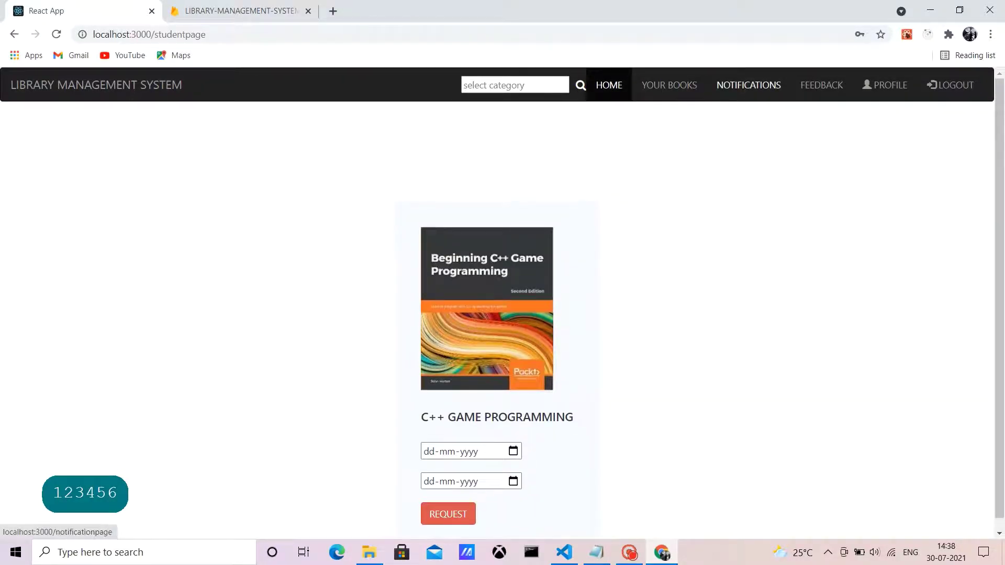
Step: Check the request-accepted notification and the Your Books list, then log out
click(748, 85)
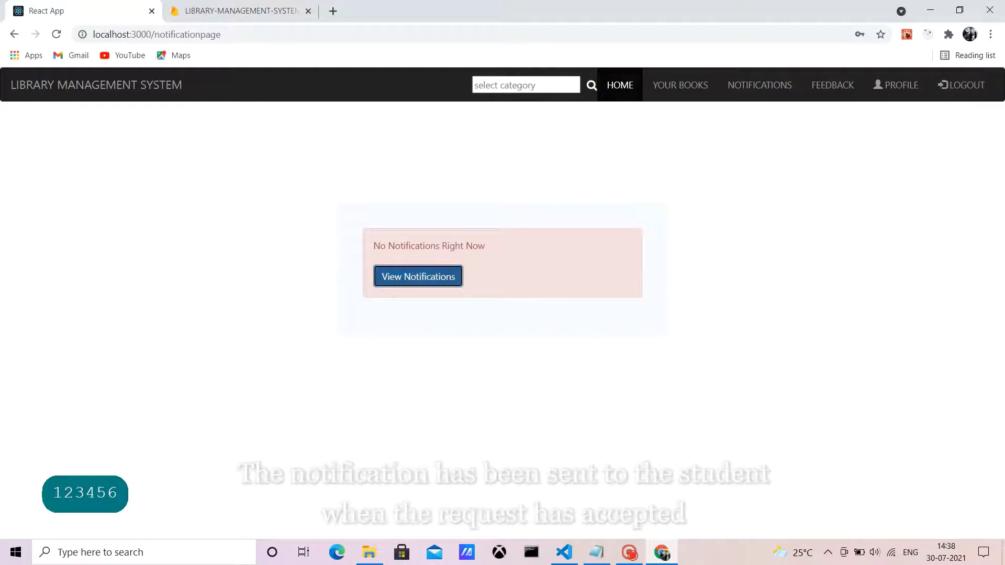
key(Return)
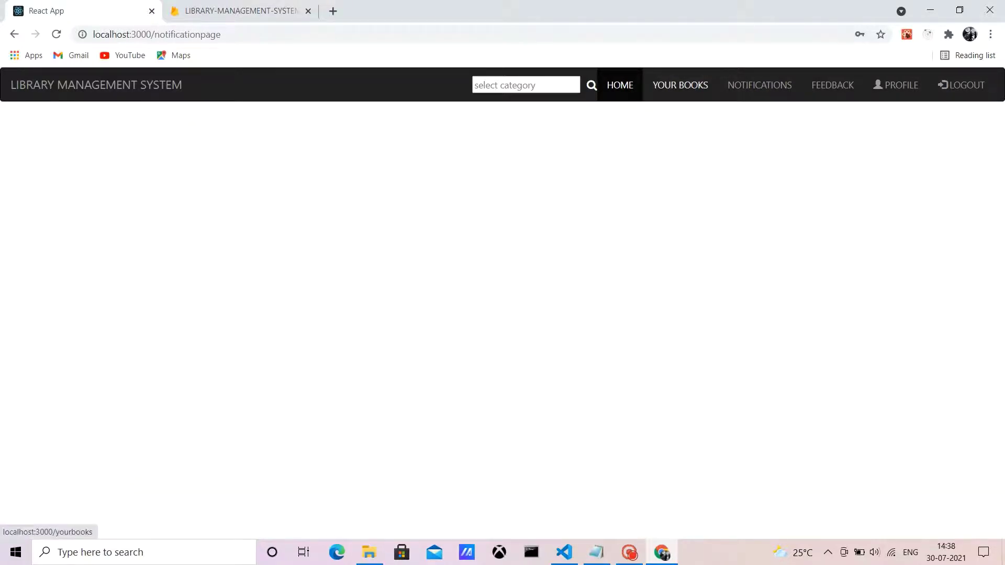
click(680, 85)
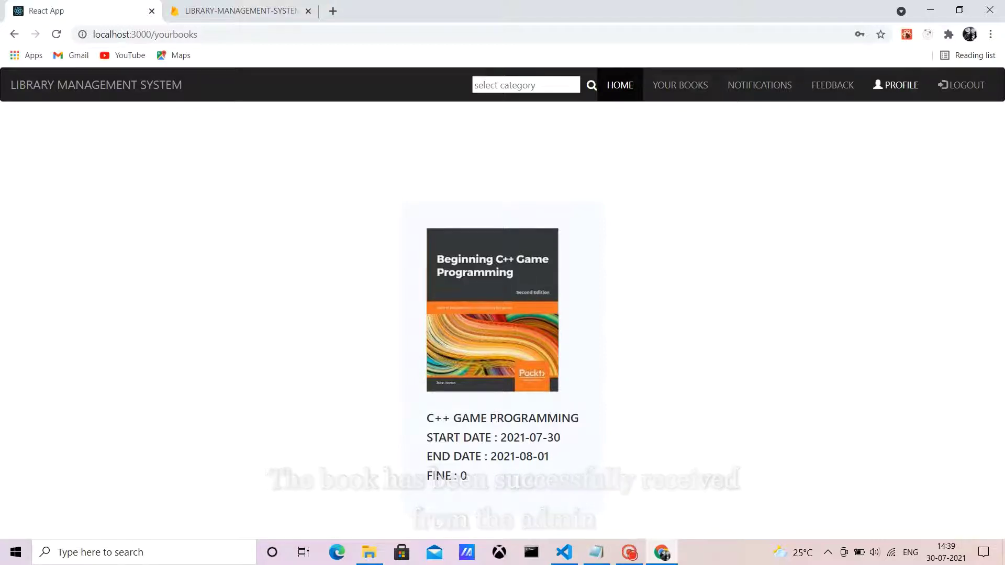
click(963, 85)
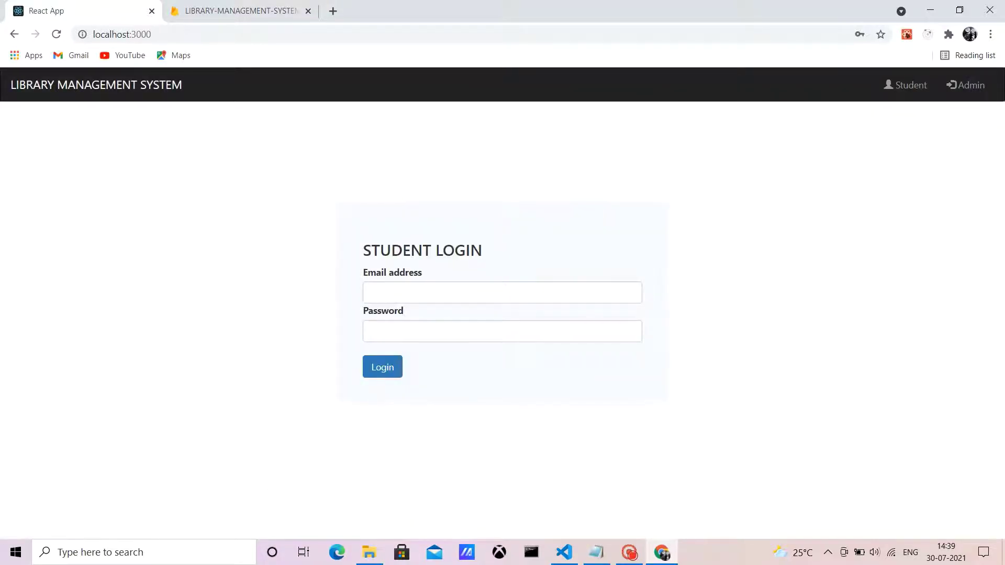
Step: Log in as admin using the suggested admin email and the admin password
click(966, 85)
click(502, 292)
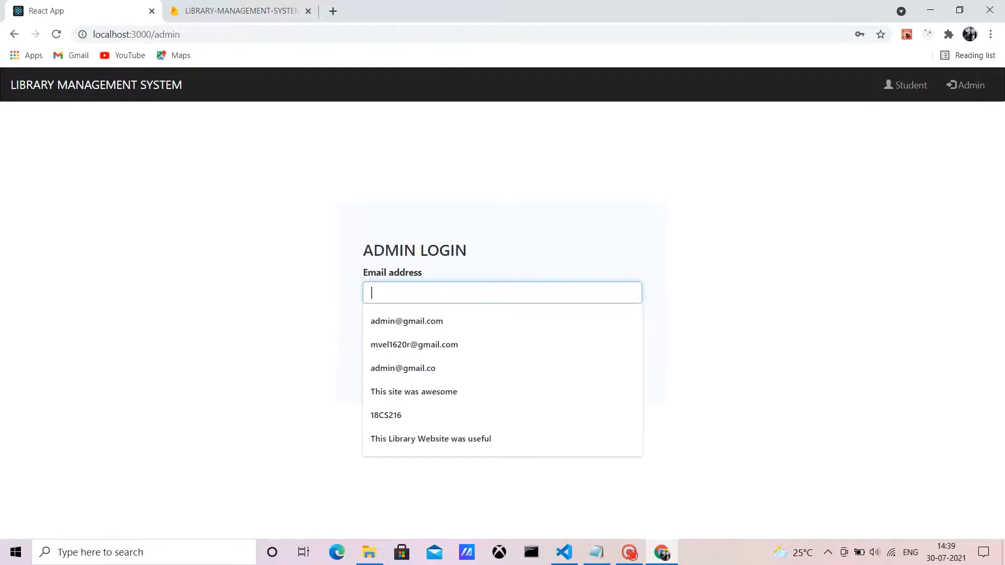
click(406, 321)
click(502, 331)
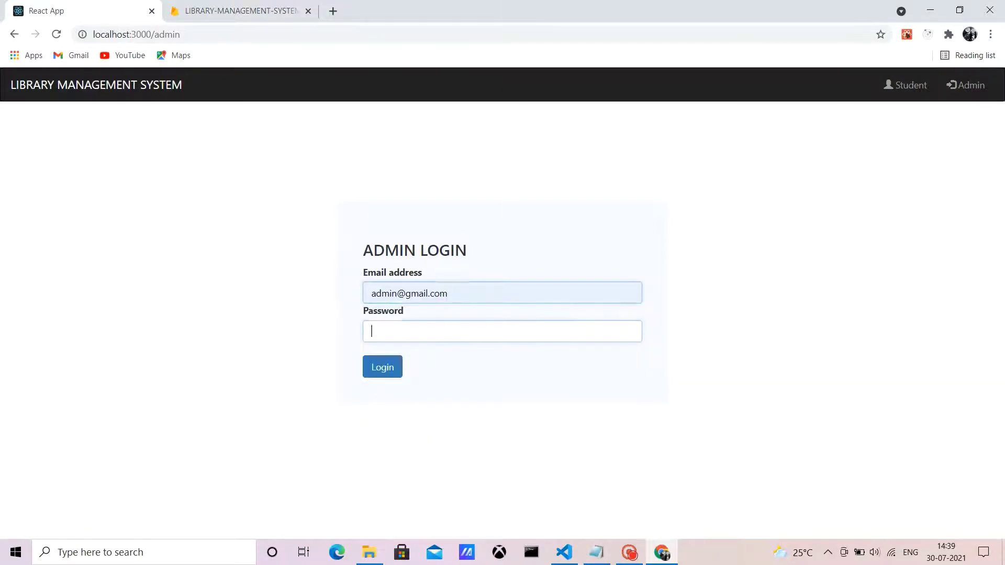
text(admin)
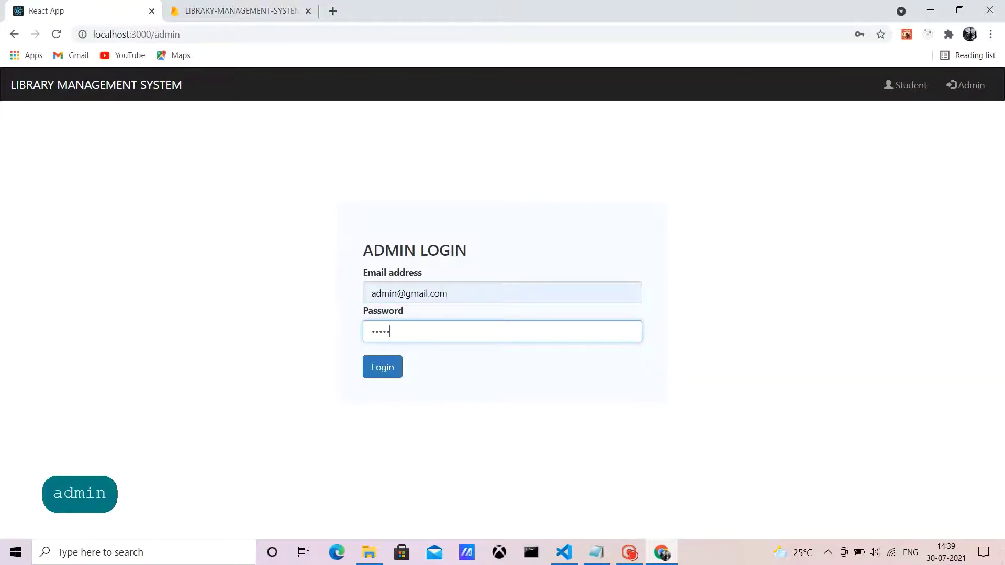
text(004)
key(Tab)
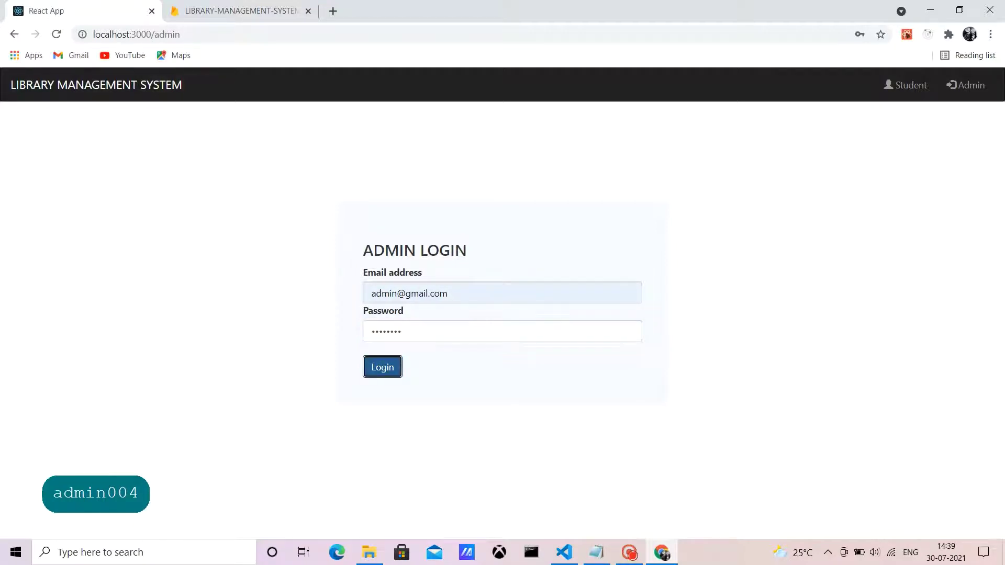
key(Return)
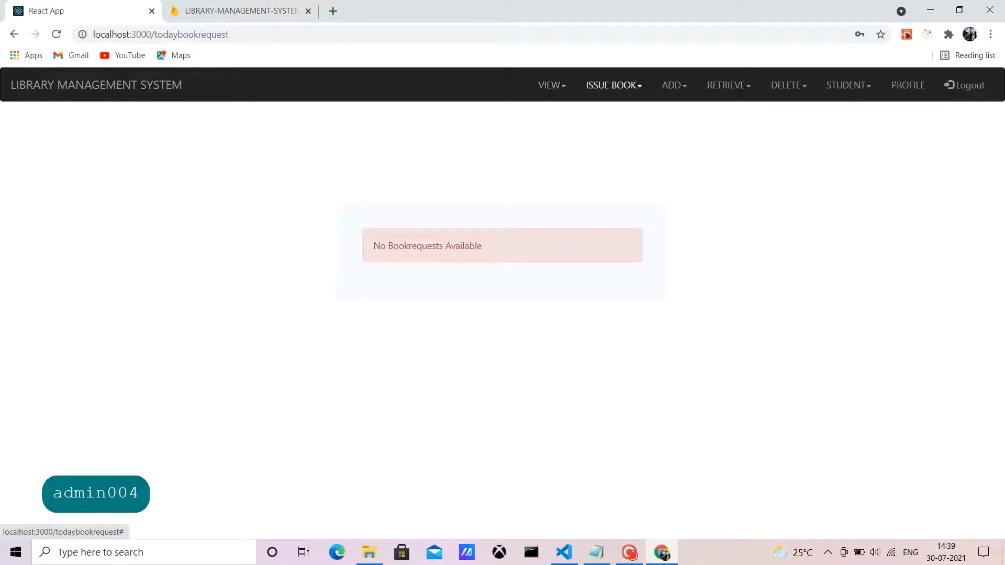
Step: On the Retrieve Issued Book page, set the date range 01-07-2021 to 30-07-2021
click(728, 85)
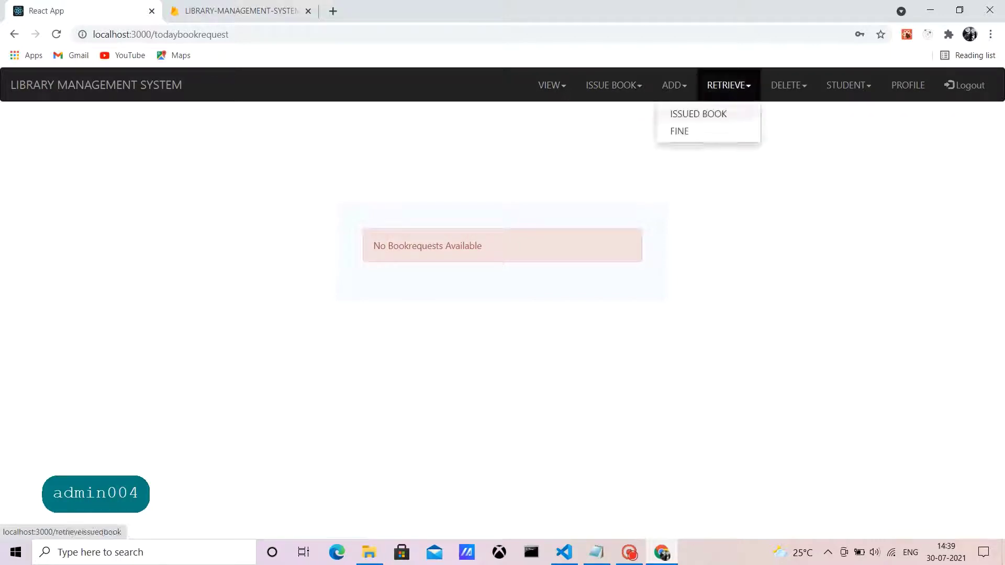
click(696, 112)
click(626, 222)
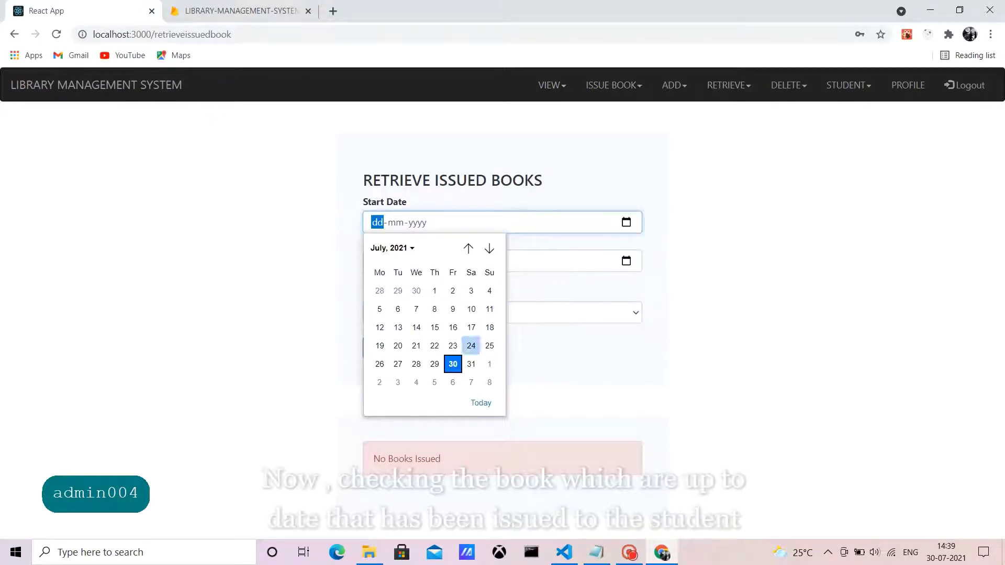
click(434, 290)
click(626, 260)
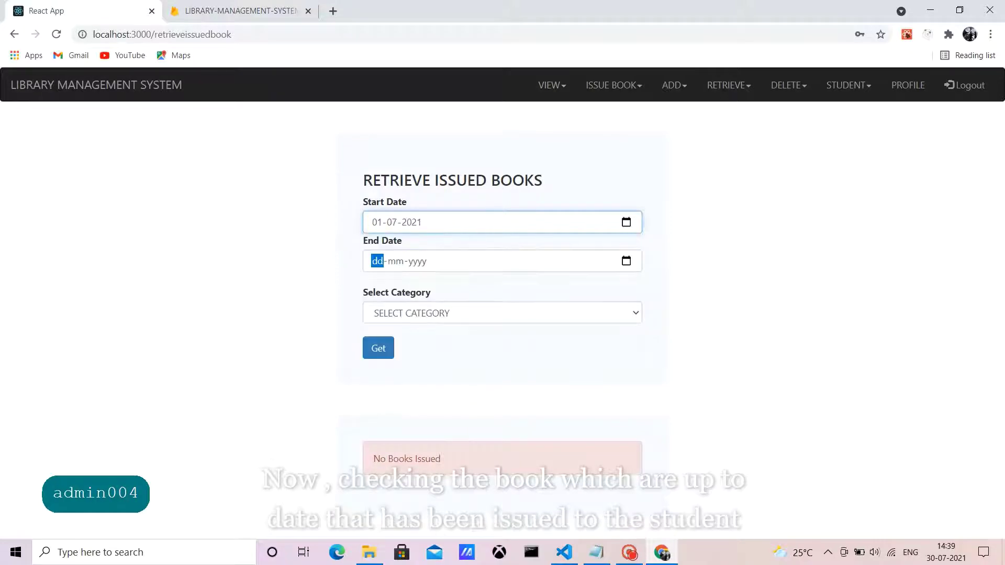
click(453, 403)
Step: Fetch EDUCATION issued books, listing C++ GAME PROGRAMMING with fine 0, then go to Add Fine
click(398, 313)
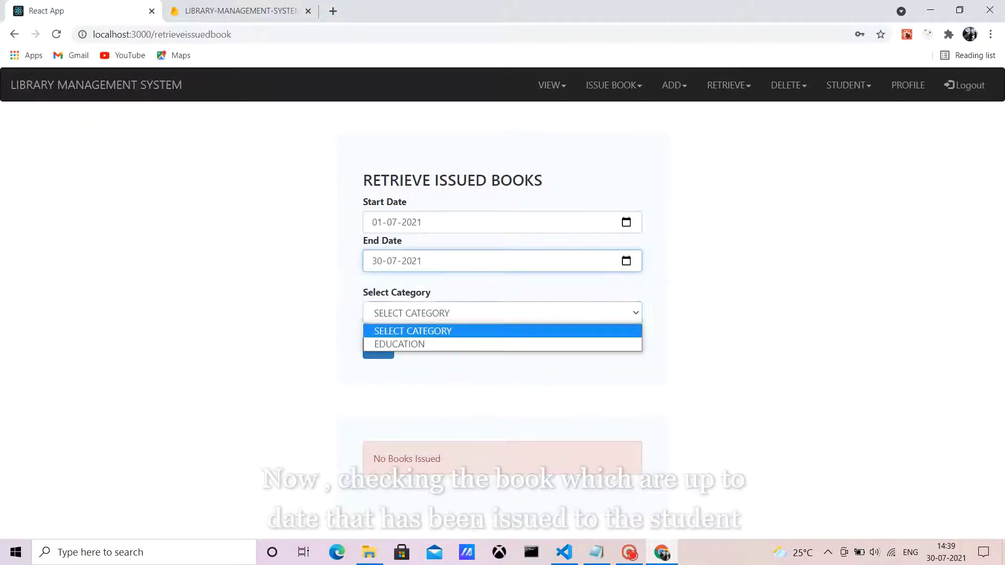
key(Return)
key(Tab)
key(Return)
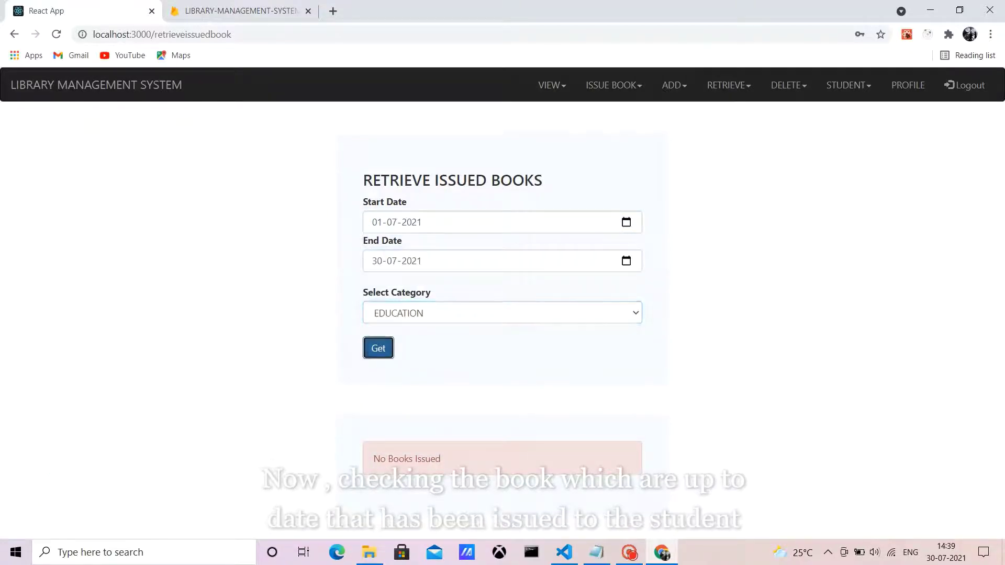
scroll(503, 314, down, 5)
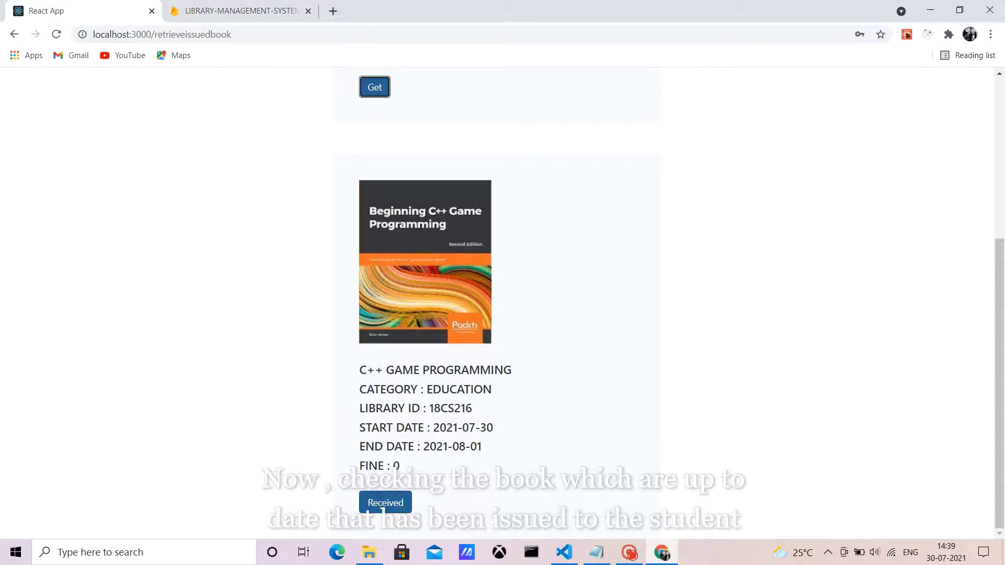
scroll(502, 304, up, 5)
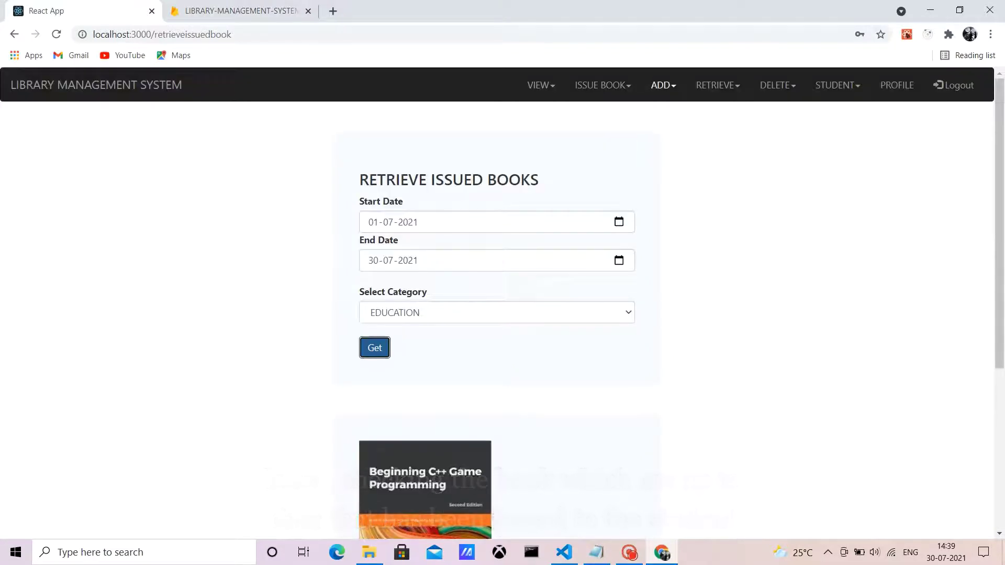
click(664, 85)
click(615, 147)
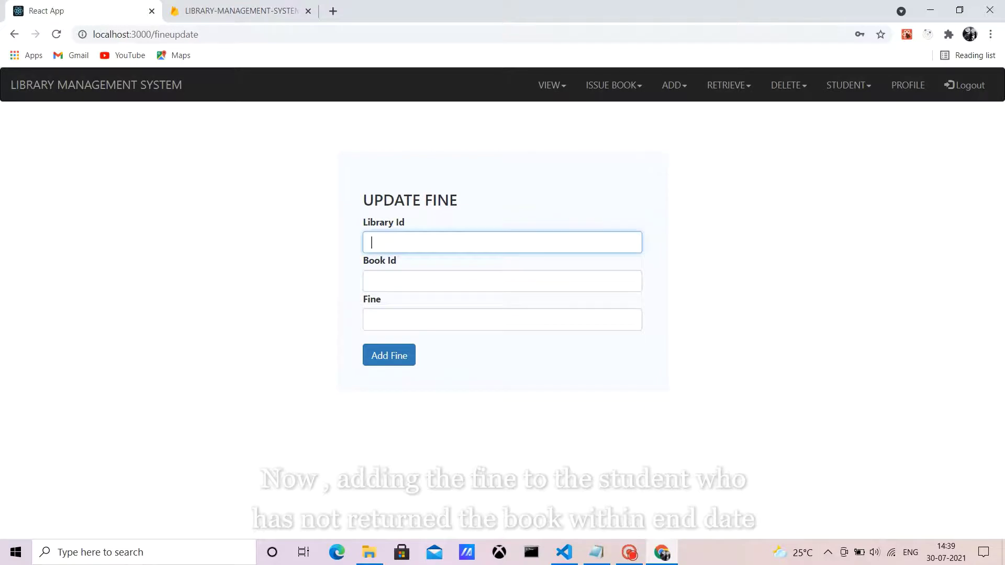
Step: Submit a fine of 20 for book A10S2 under the student's library id and confirm the alert
key(Caps_Lock)
text(18CS)
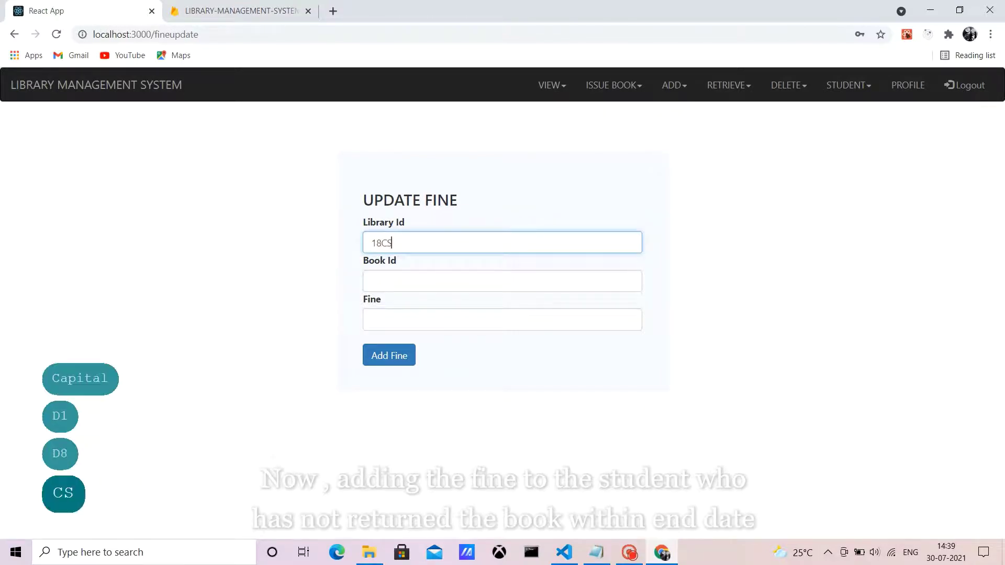
text(21)
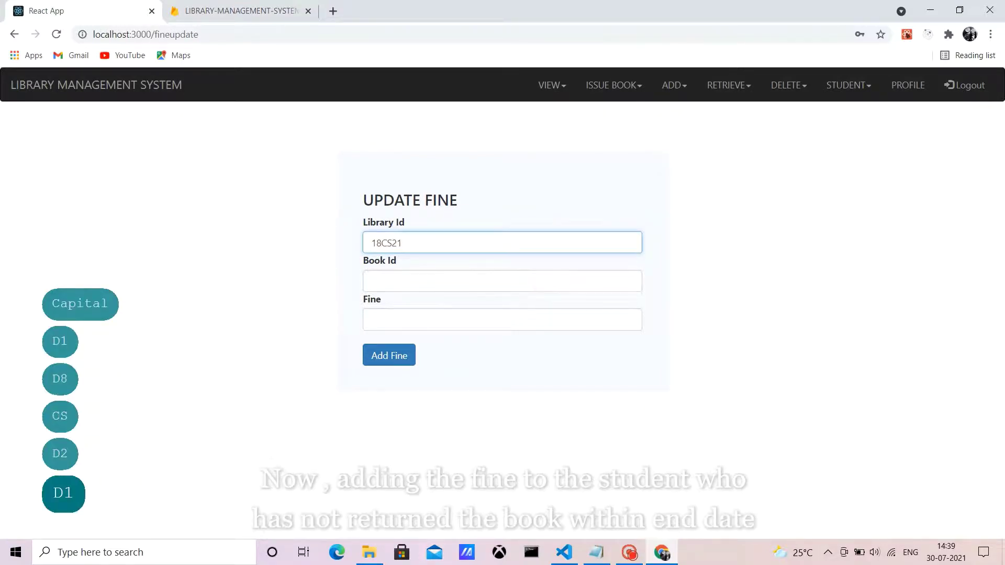
text(6)
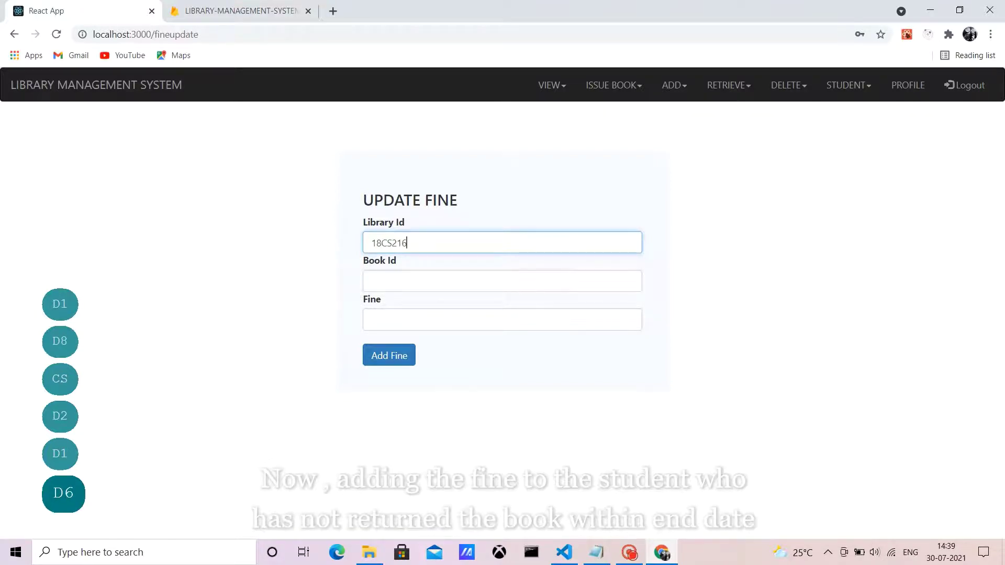
click(372, 281)
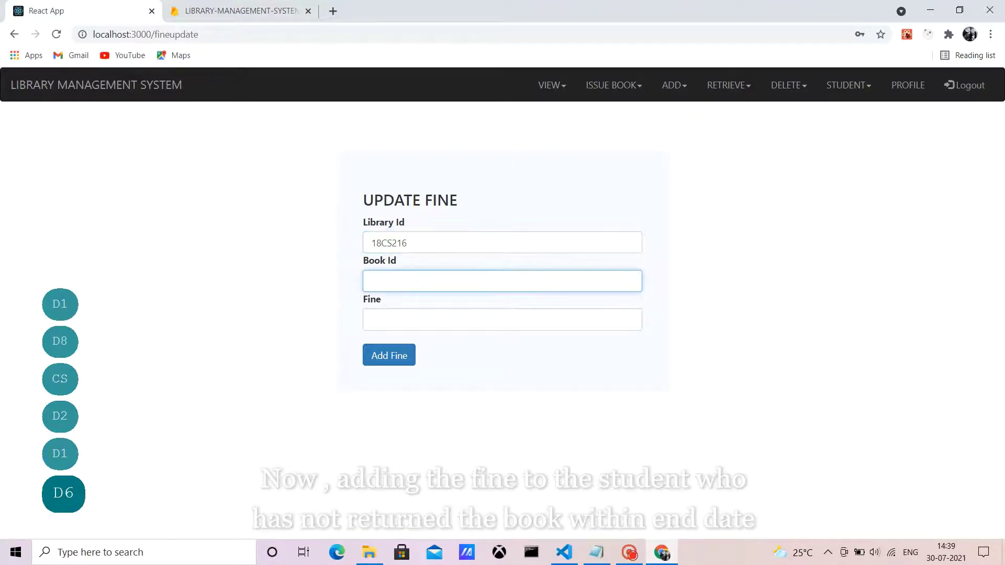
text(A10)
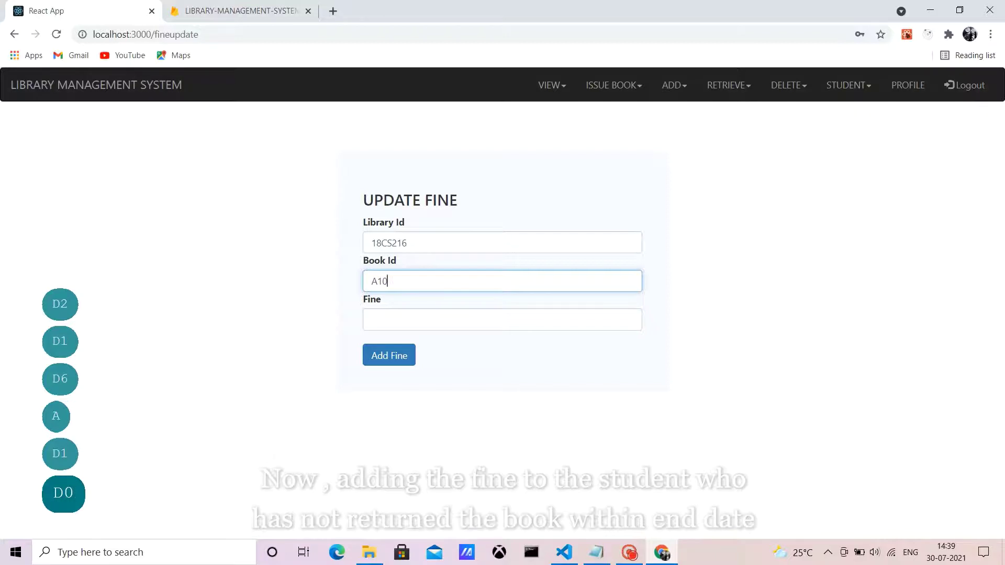
text(S2)
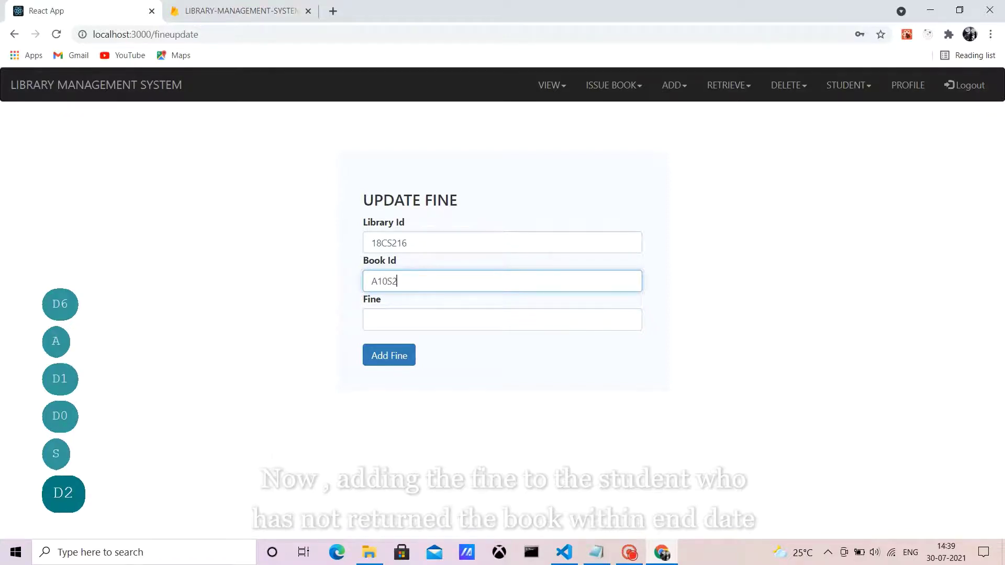
click(372, 319)
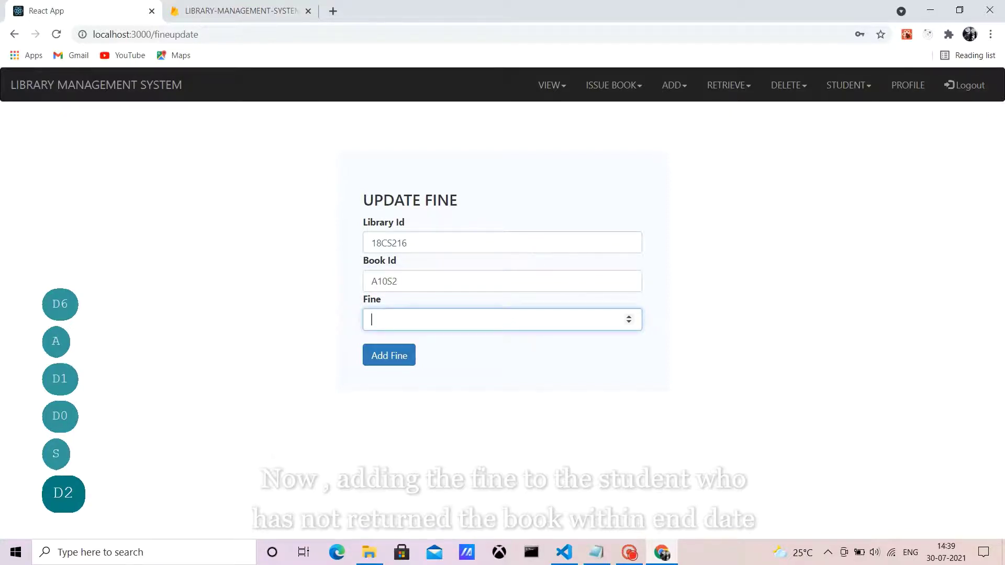
text(20)
click(389, 355)
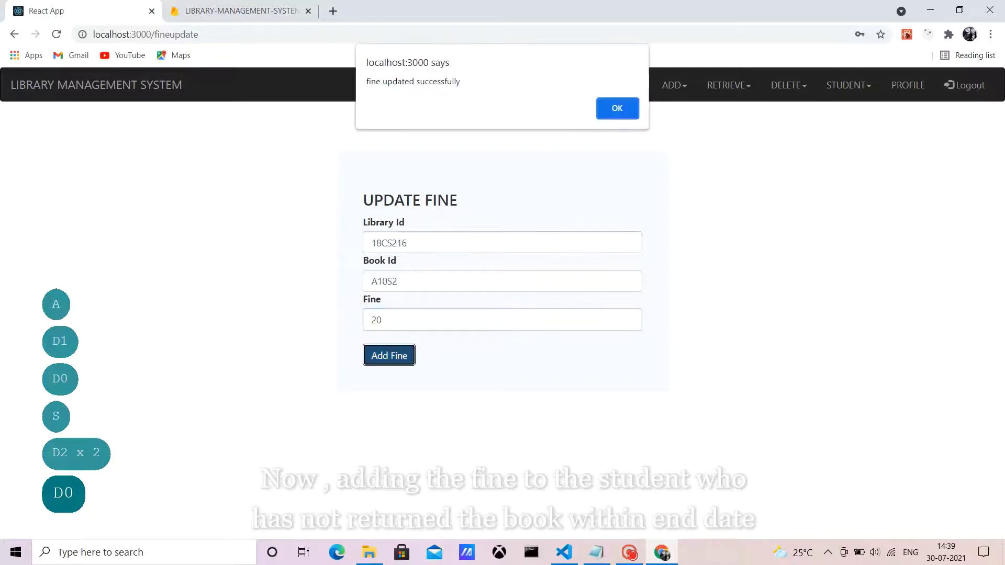
click(618, 108)
key(Caps_Lock)
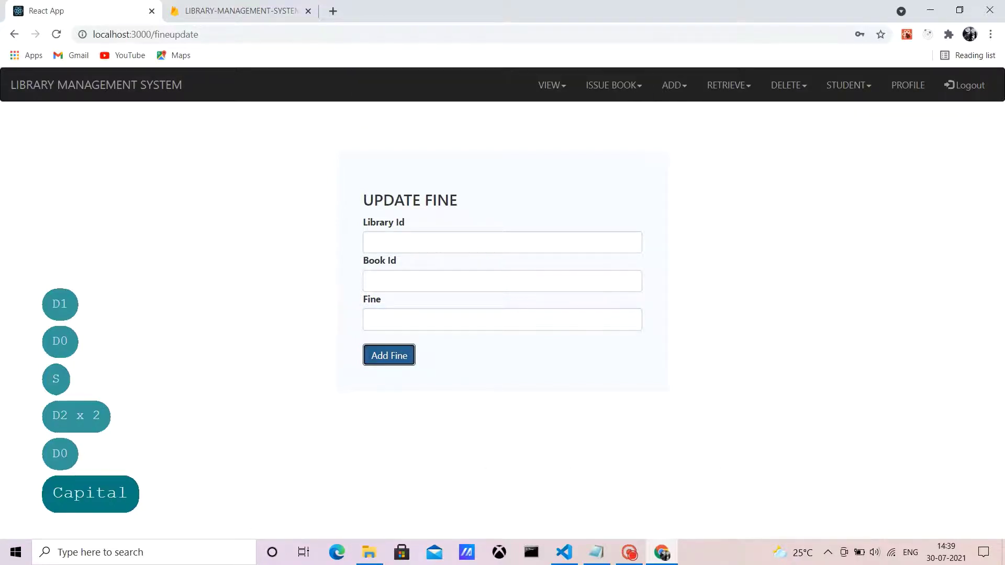
Step: Log out of admin and sign in with the saved student email and password
click(965, 85)
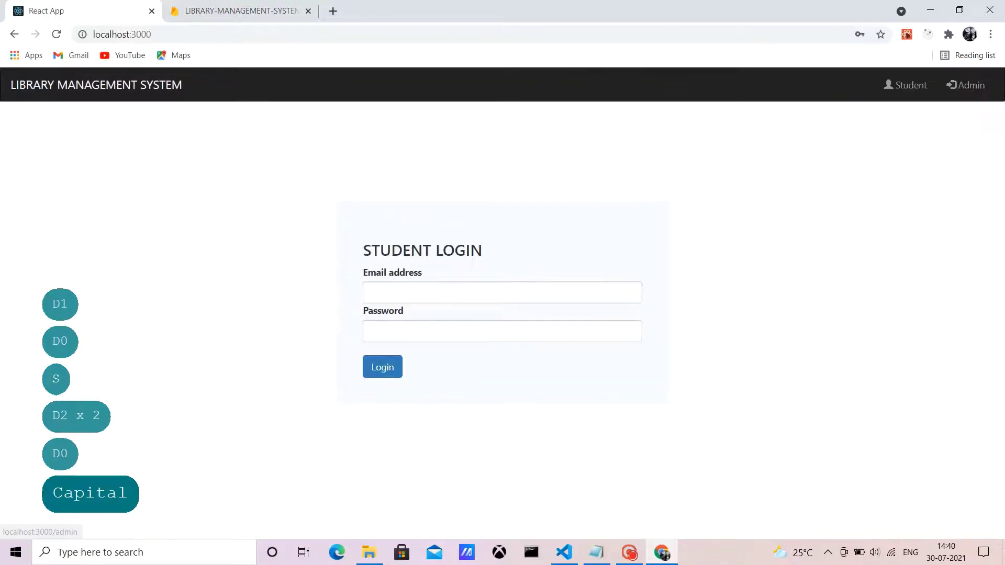
click(372, 293)
click(414, 344)
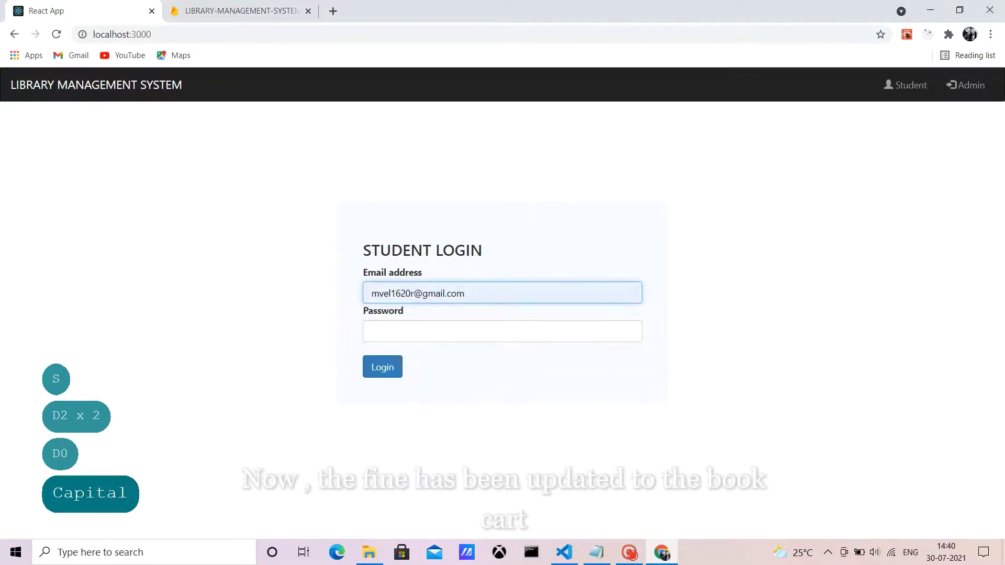
click(502, 331)
text(123456)
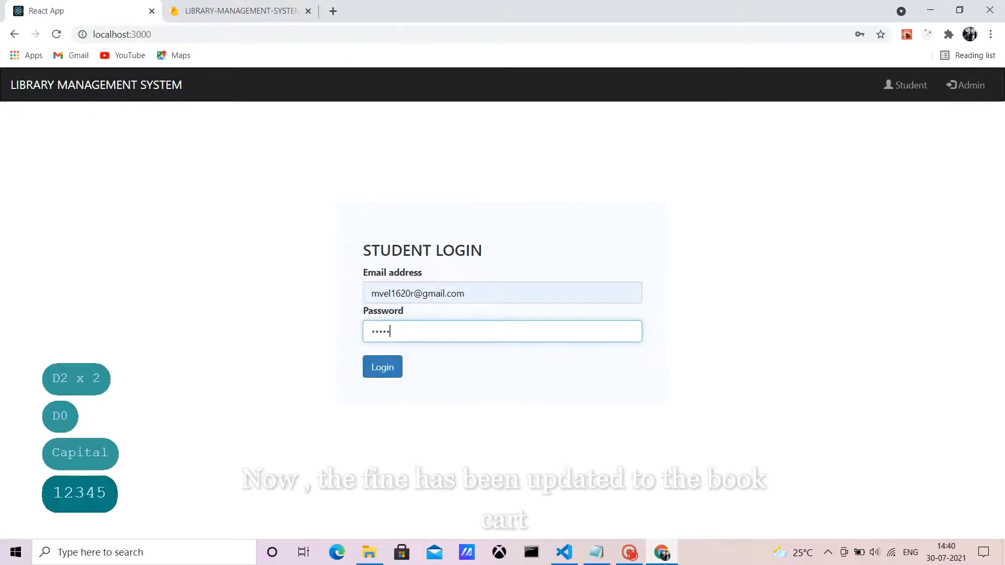
key(Tab)
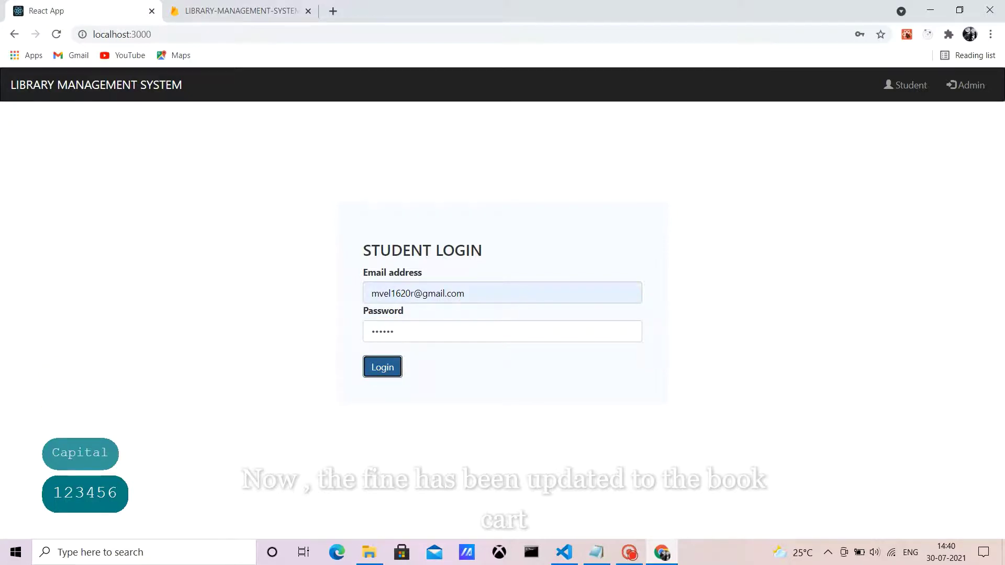
key(Return)
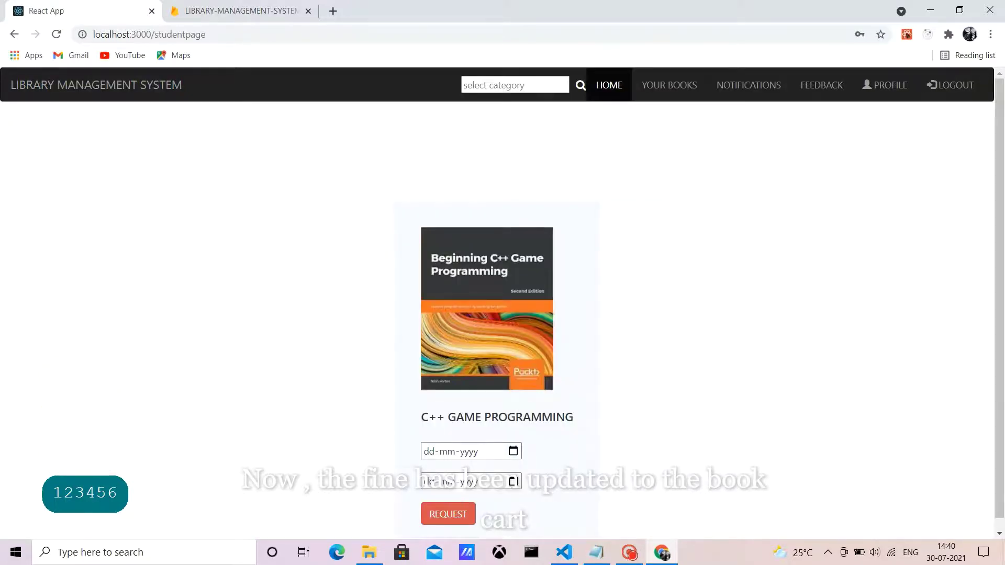
Step: Check Your Books cart shows the fine of 20, then log out
click(669, 84)
click(399, 275)
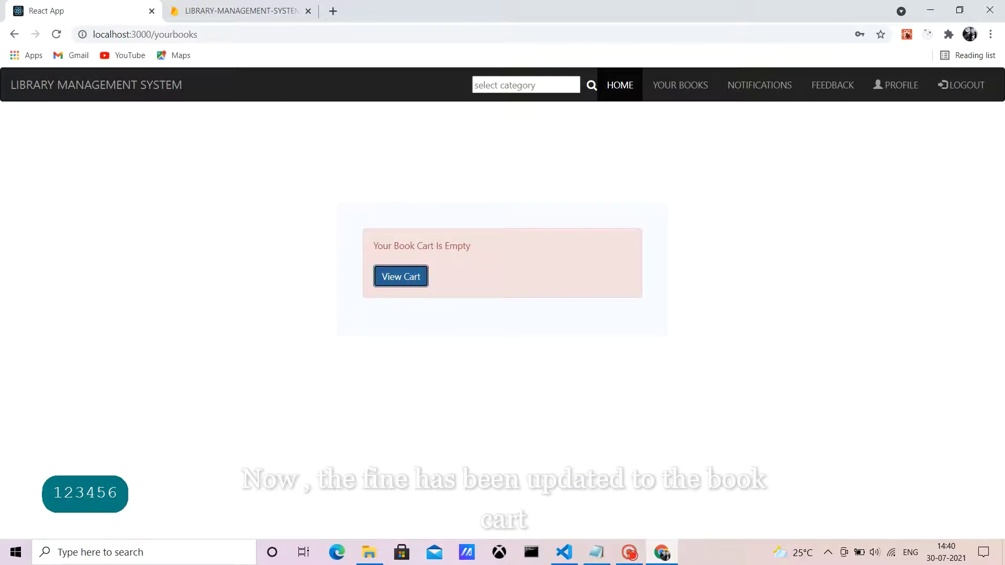
double_click(465, 476)
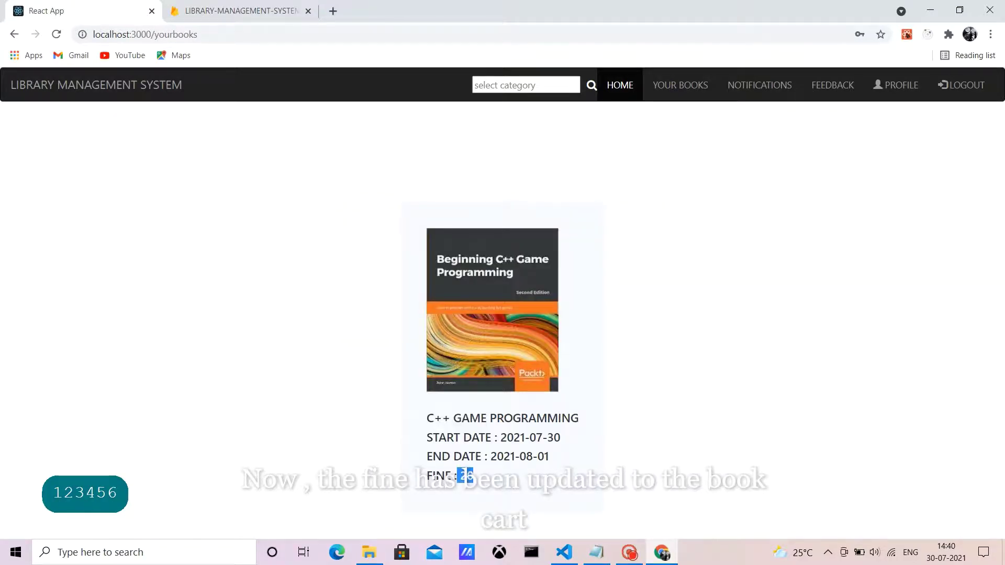
click(961, 84)
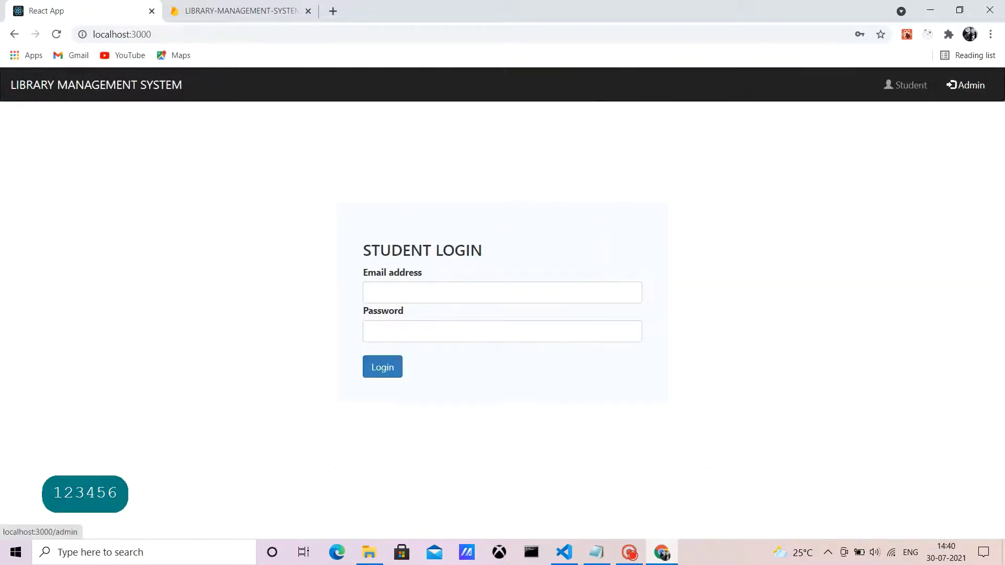
Step: Log in on the Admin page with the saved admin email and the admin password
click(966, 85)
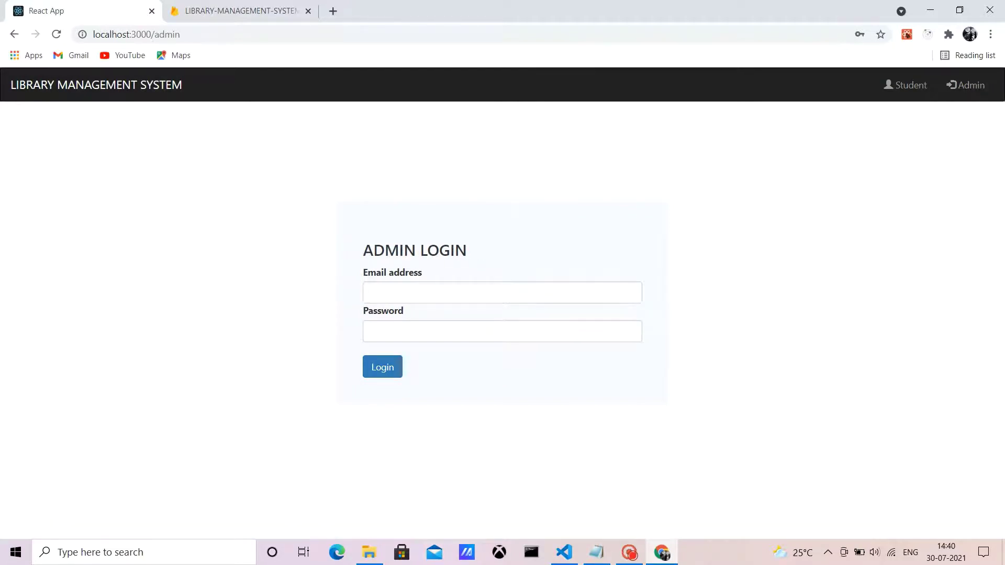
click(503, 293)
key(Return)
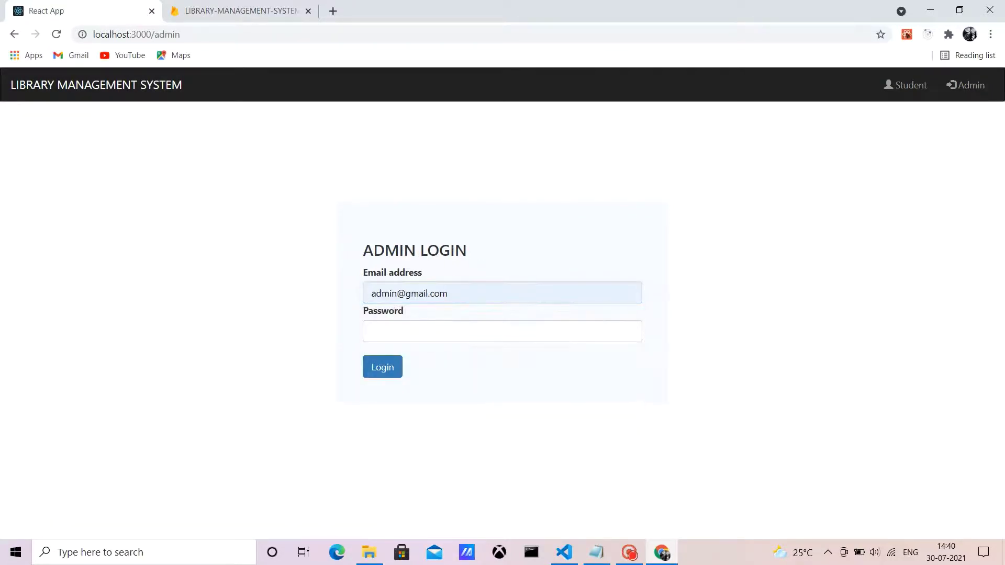
click(502, 331)
text(admin)
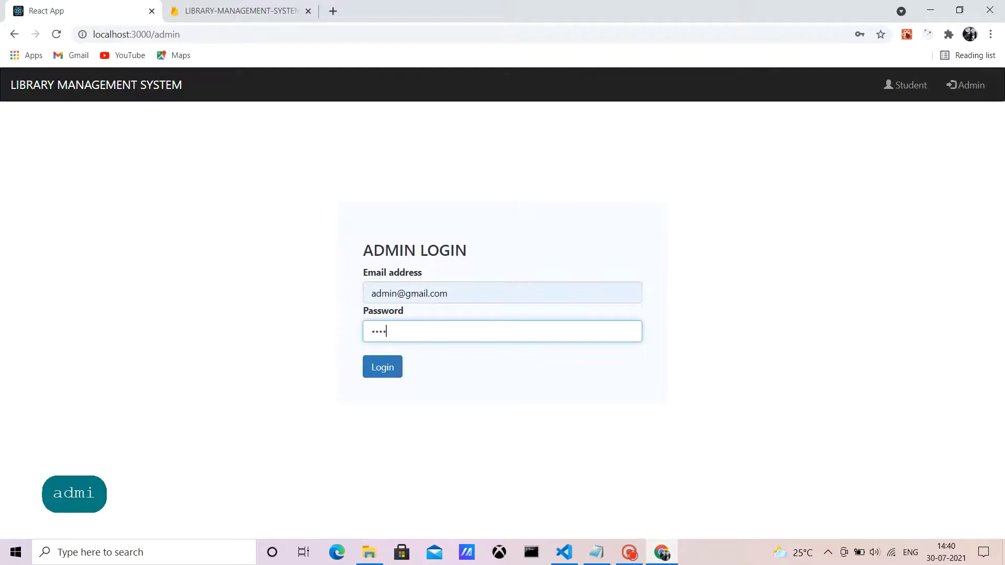
text(004)
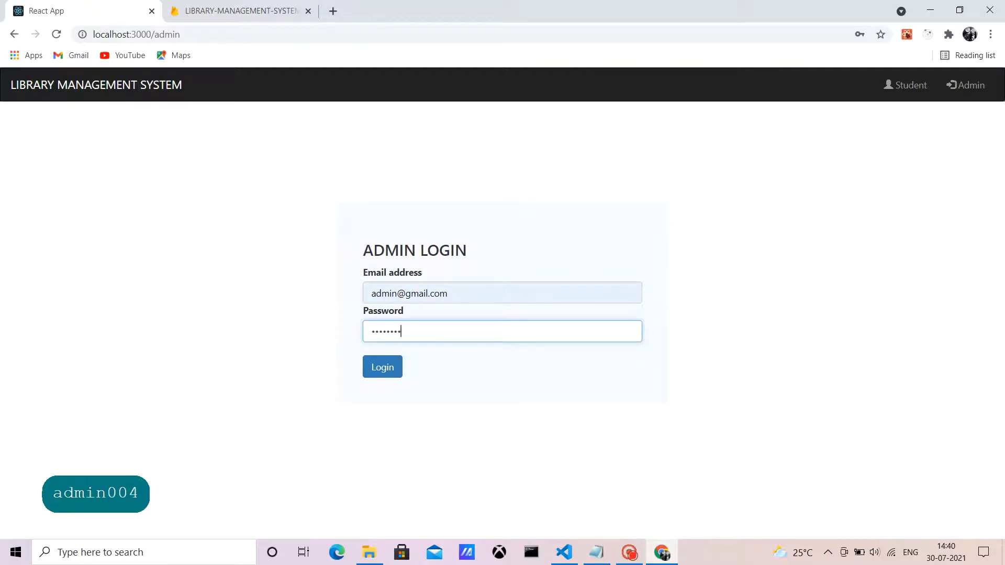
click(383, 367)
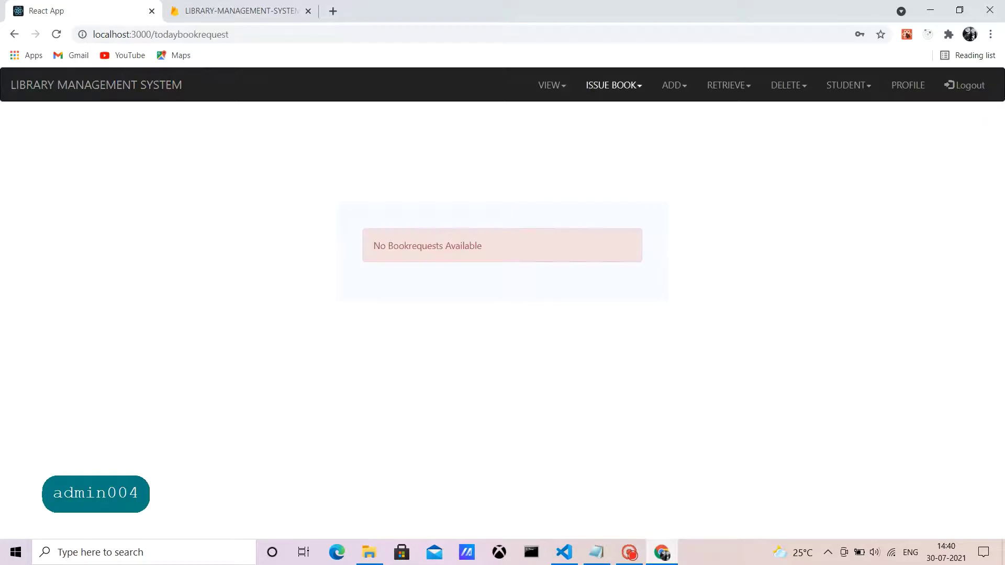
Step: Retrieve fines for 01-07-2021 to 30-07-2021 and mark the 20 fine on A10S2 received
click(729, 85)
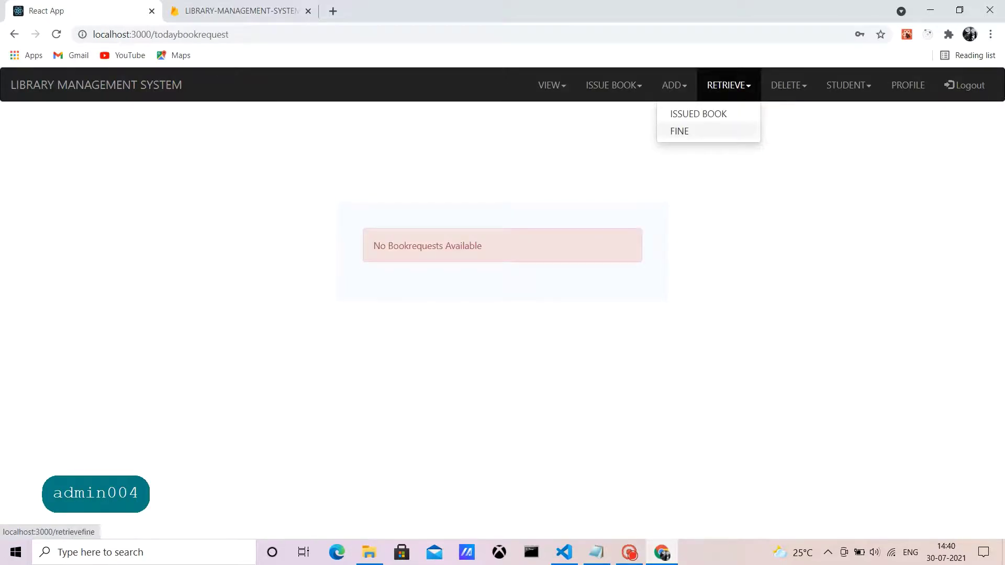
click(679, 131)
click(626, 222)
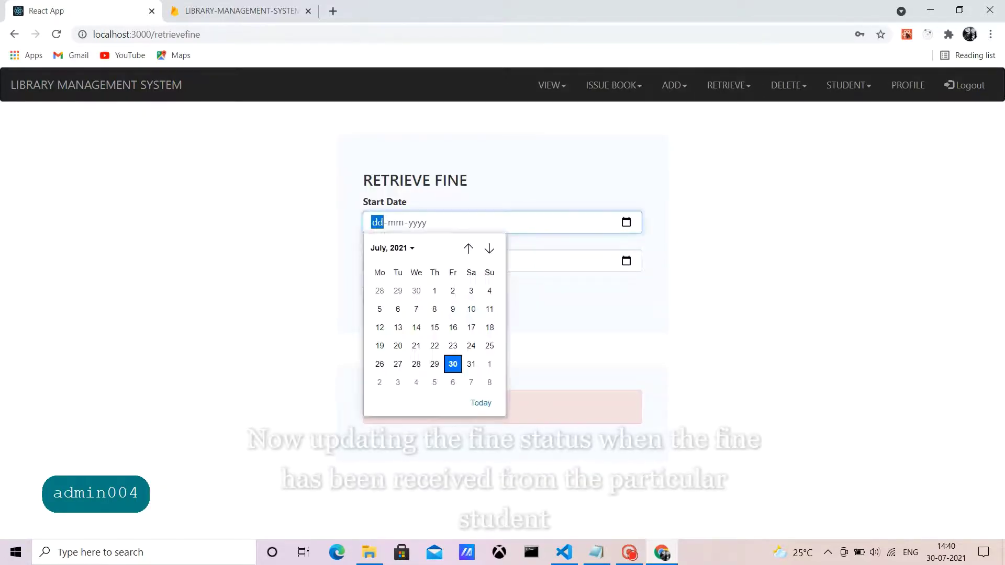
click(433, 290)
click(626, 260)
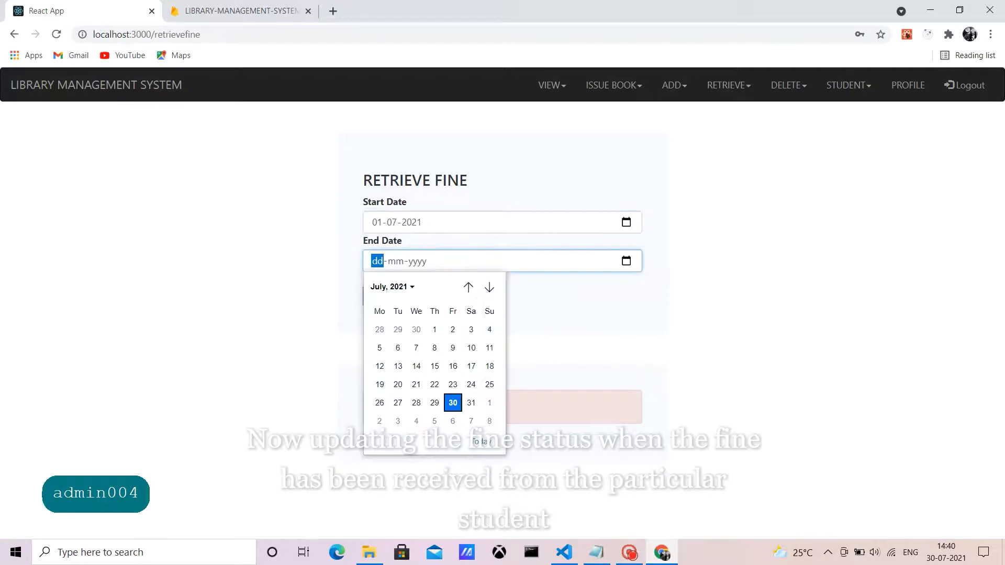
click(451, 401)
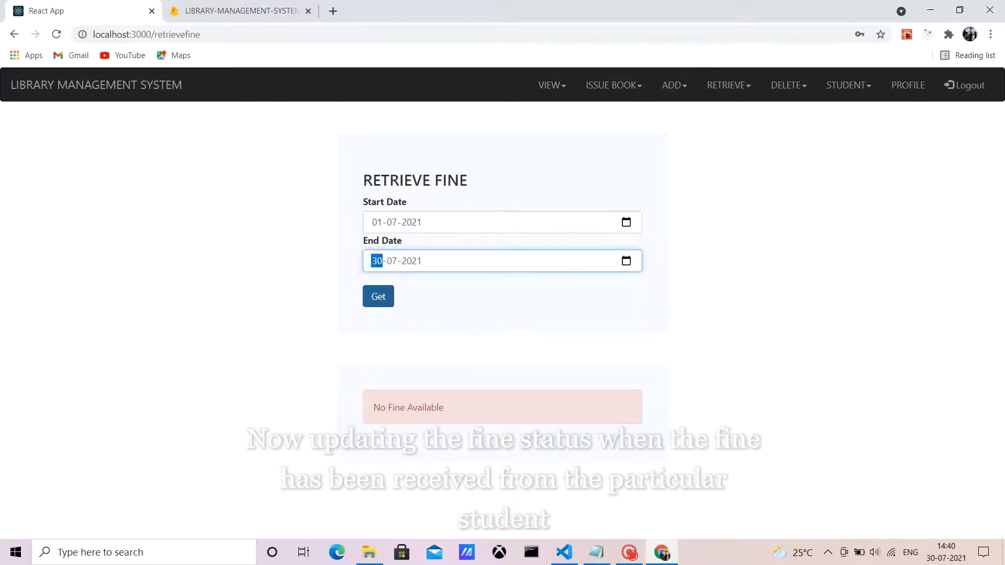
click(378, 296)
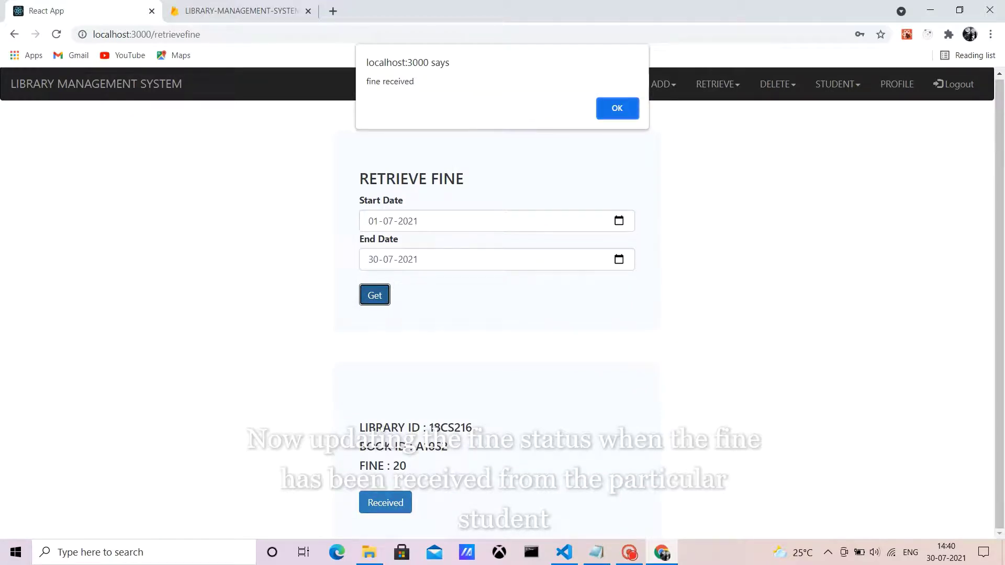
key(Return)
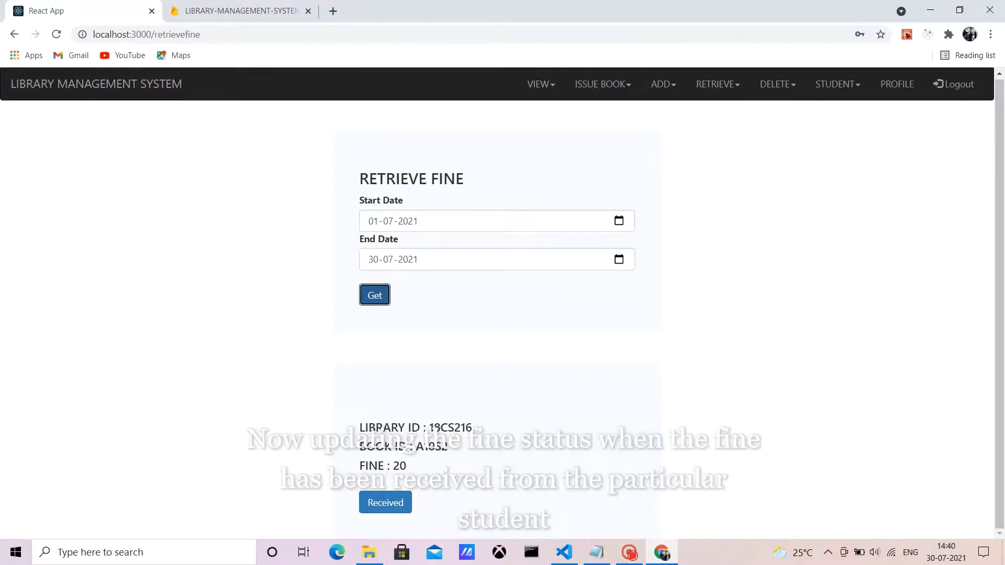
drag(429, 428, 449, 446)
click(432, 428)
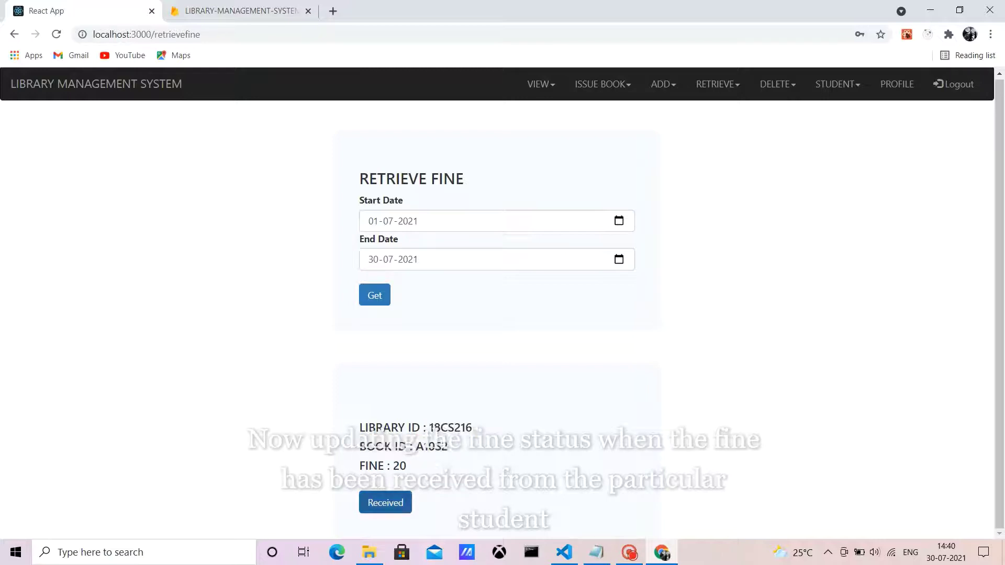
key(Tab)
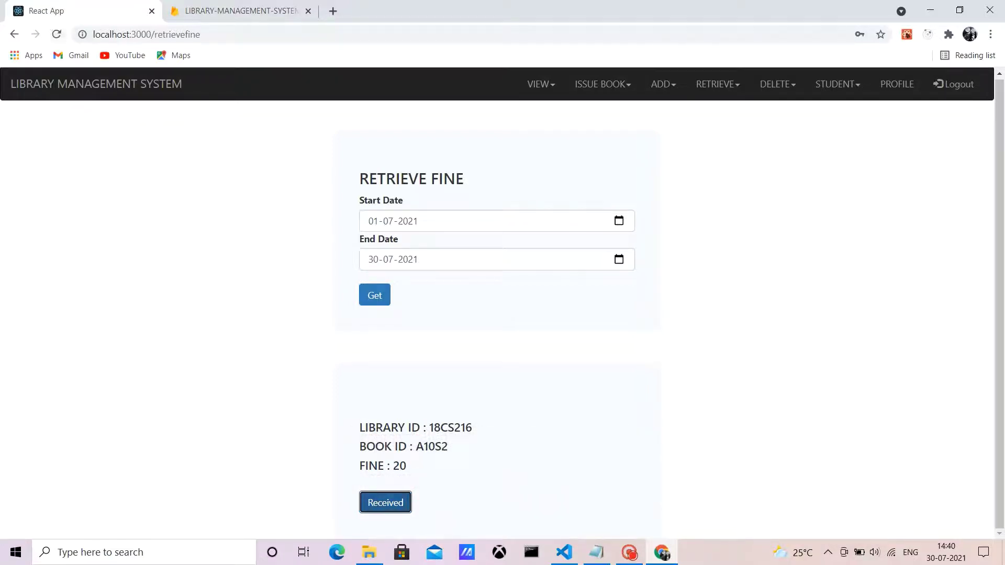
key(F5)
Step: Re-run the 01-07-2021 to 30-07-2021 fine query, which shows No Fine Available
click(626, 222)
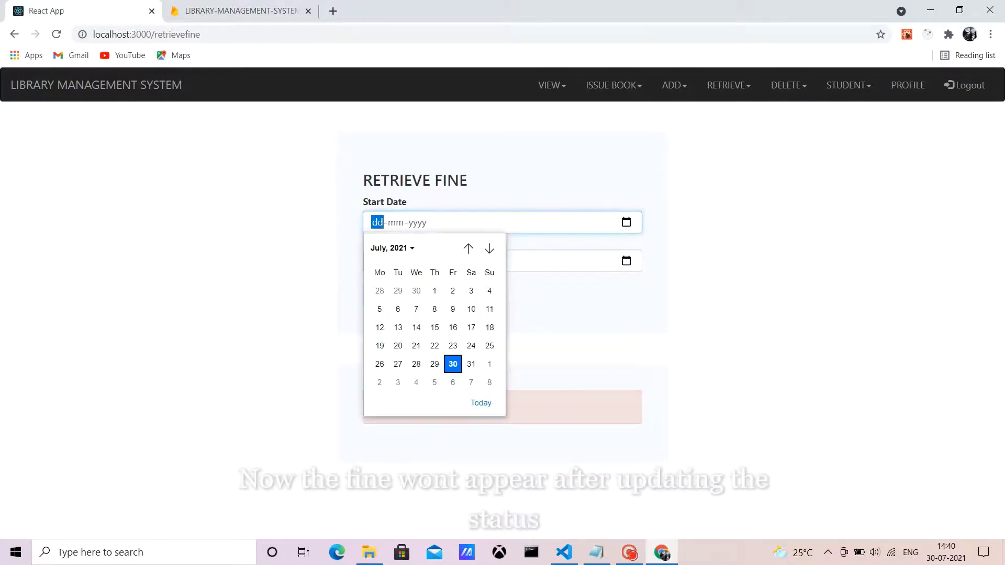
click(434, 291)
click(626, 260)
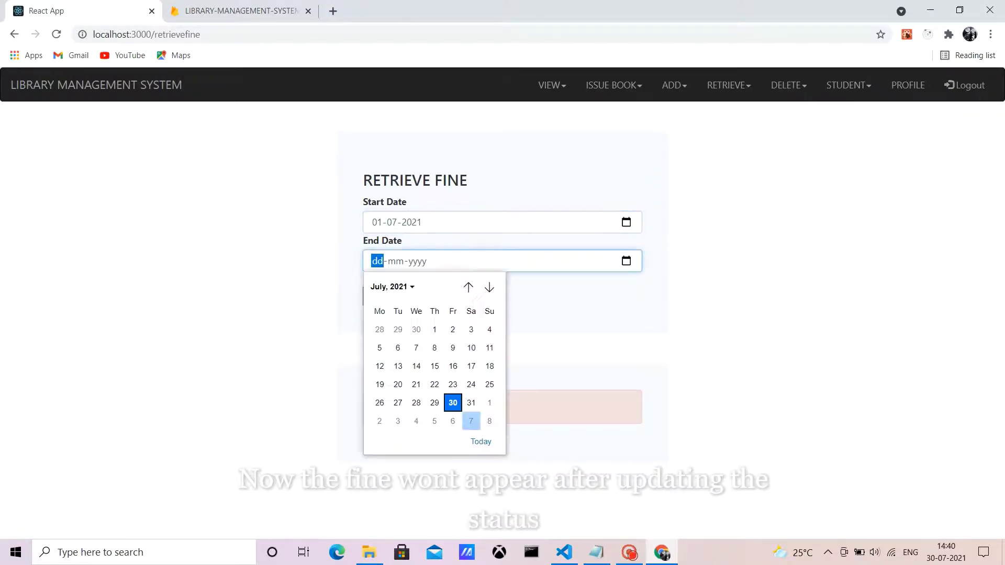
click(453, 403)
key(Tab)
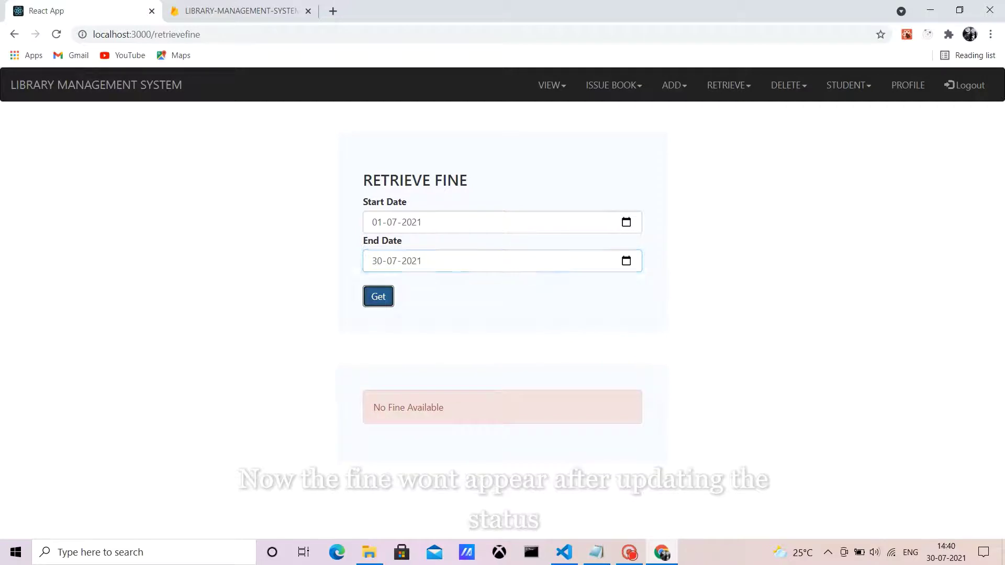
drag(372, 407, 444, 407)
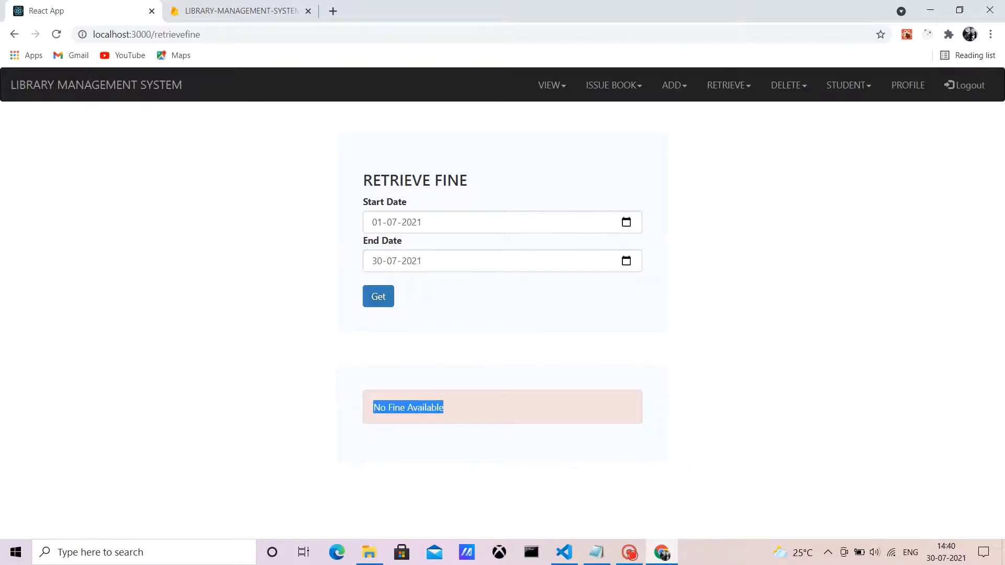
click(440, 413)
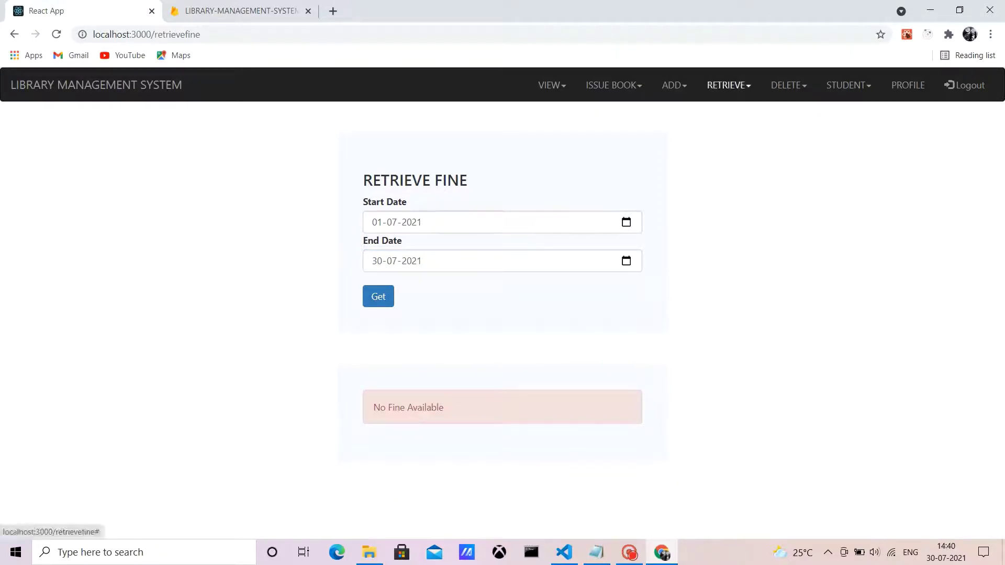
Step: List EDUCATION books issued 01-07-2021 to 30-07-2021 and mark C++ GAME PROGRAMMING received
click(729, 85)
click(698, 113)
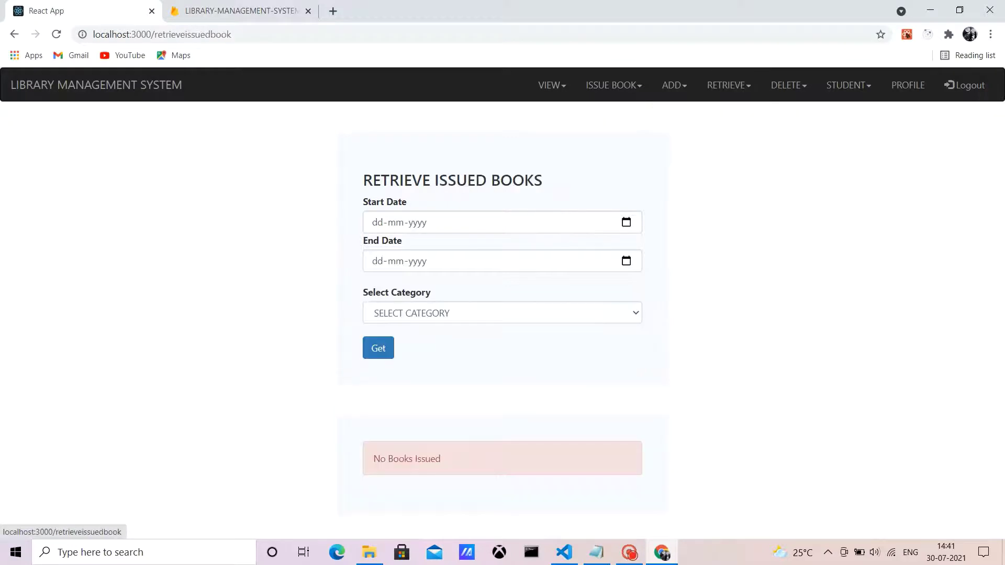
click(626, 222)
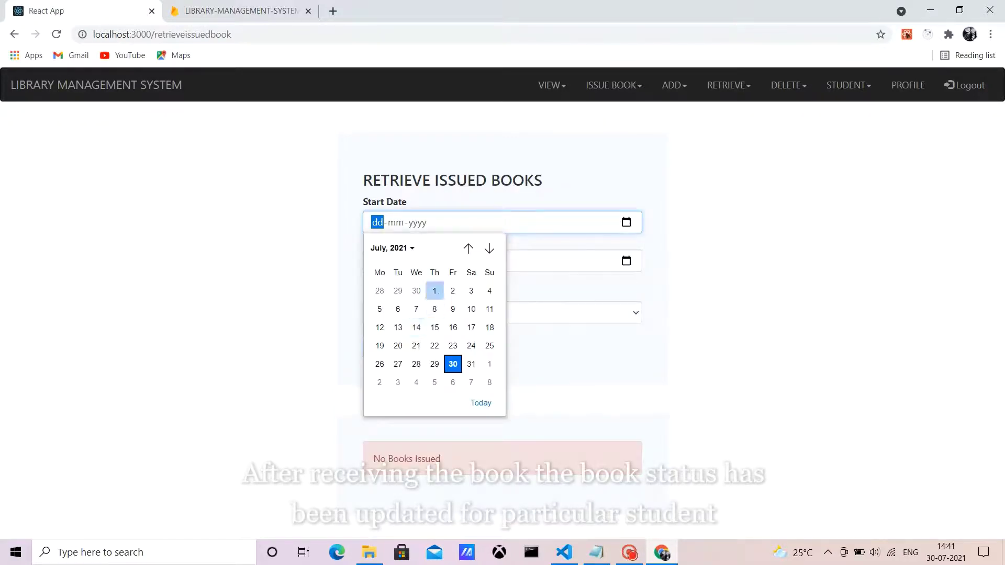
click(434, 291)
click(626, 261)
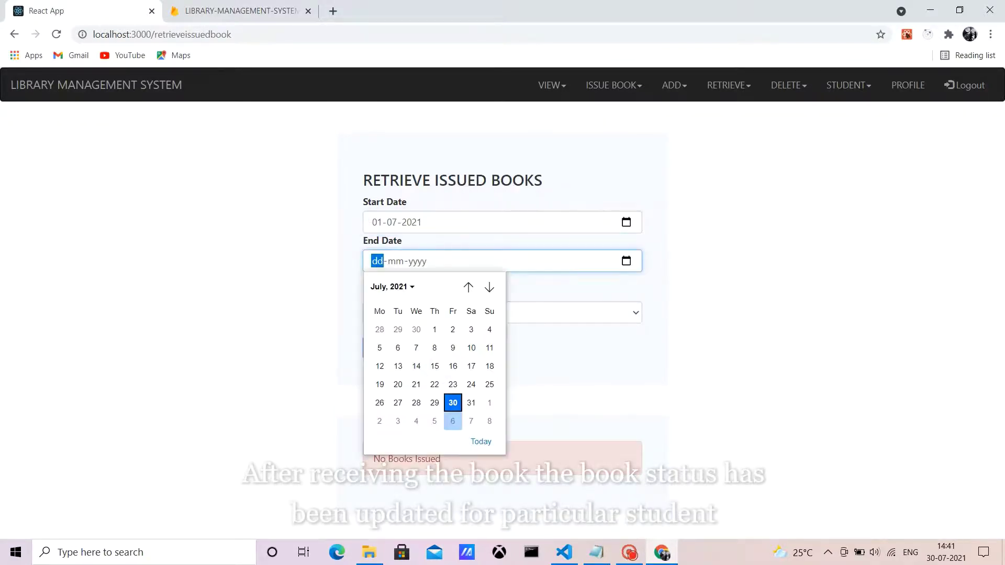
click(452, 403)
click(502, 313)
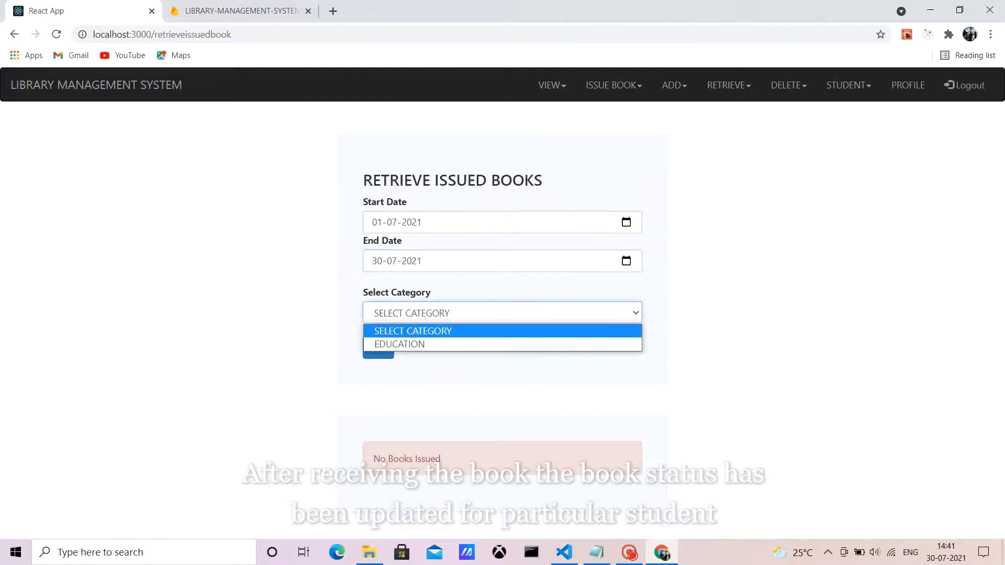
click(398, 343)
click(378, 348)
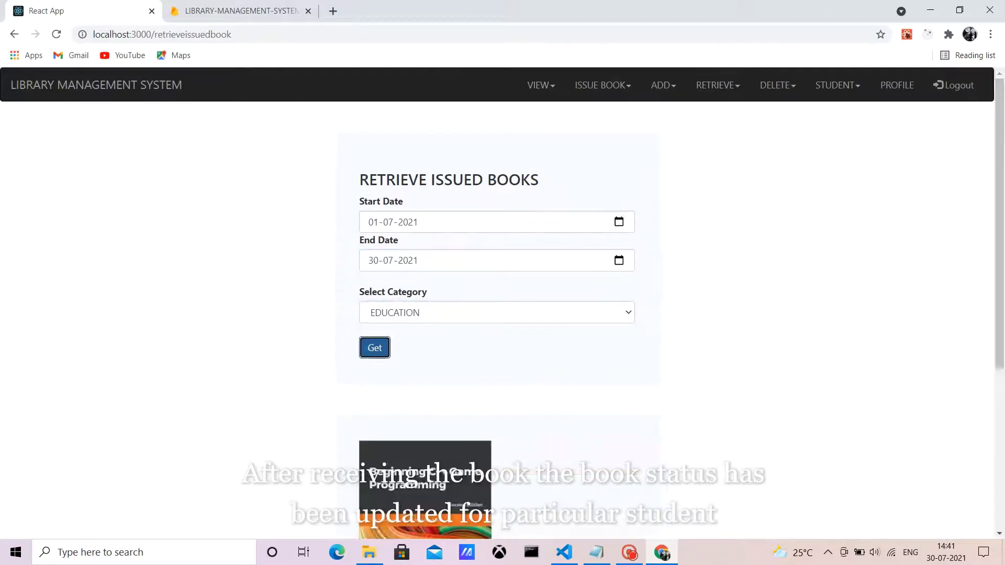
scroll(396, 471, down, 5)
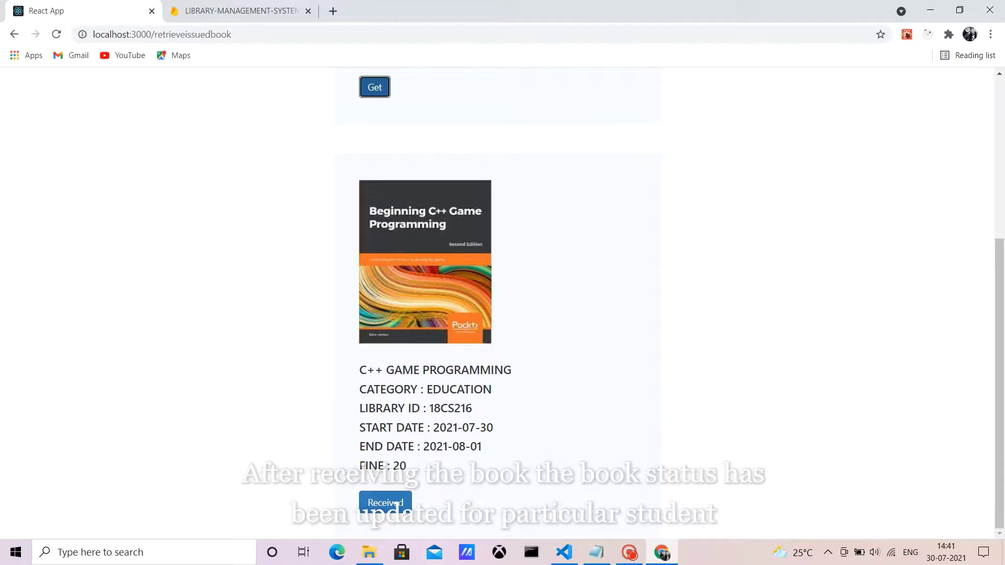
click(396, 503)
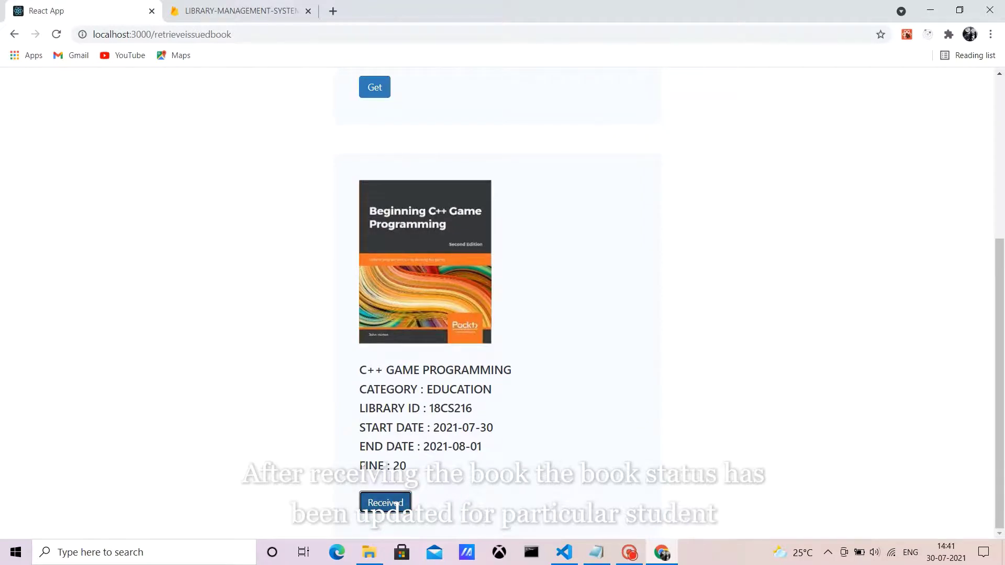
scroll(396, 503, up, 5)
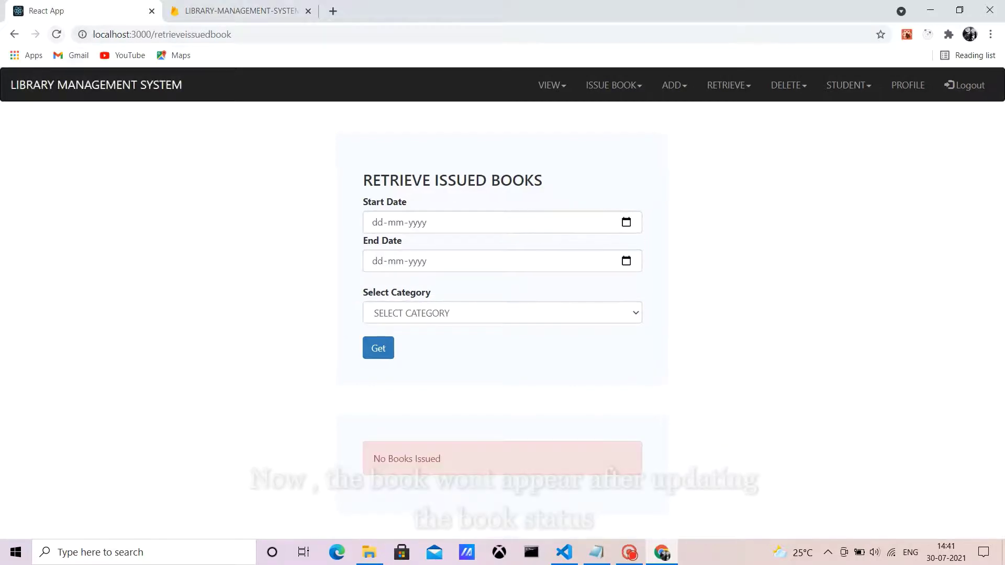
Step: Repeat the EDUCATION issued-book query for July 2021, now returning No Books Issued
click(626, 222)
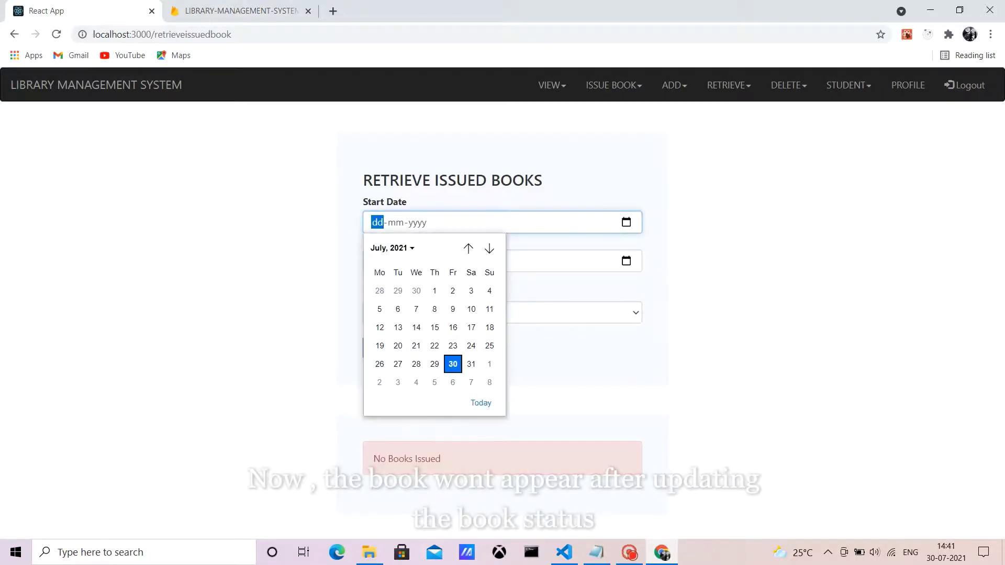
click(435, 290)
click(626, 261)
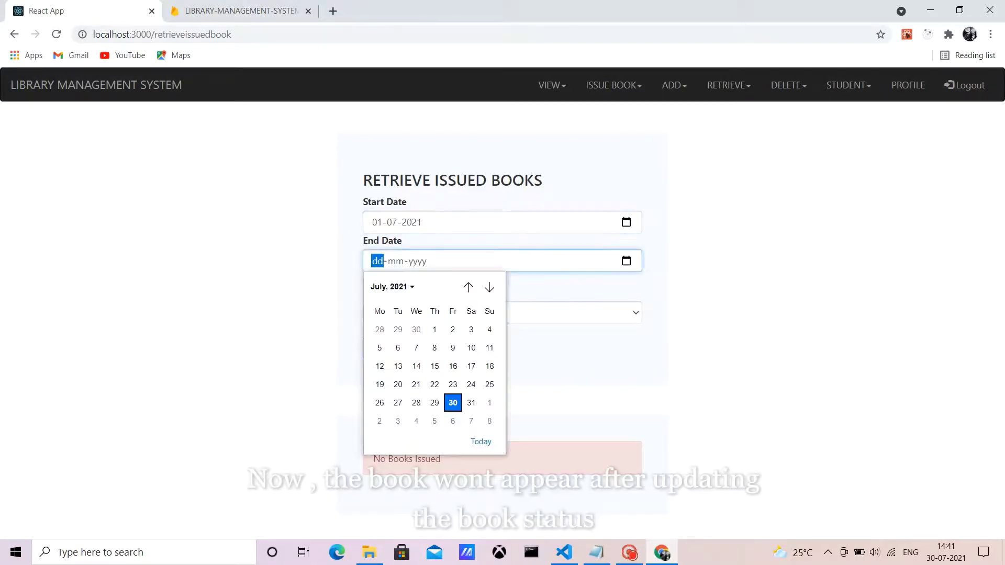
click(451, 339)
click(502, 313)
click(400, 343)
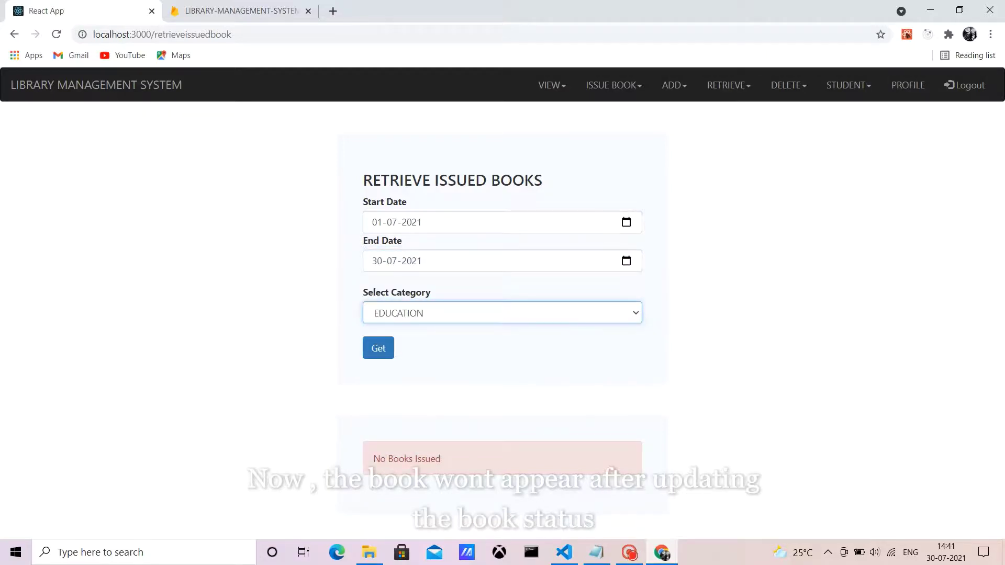
click(378, 348)
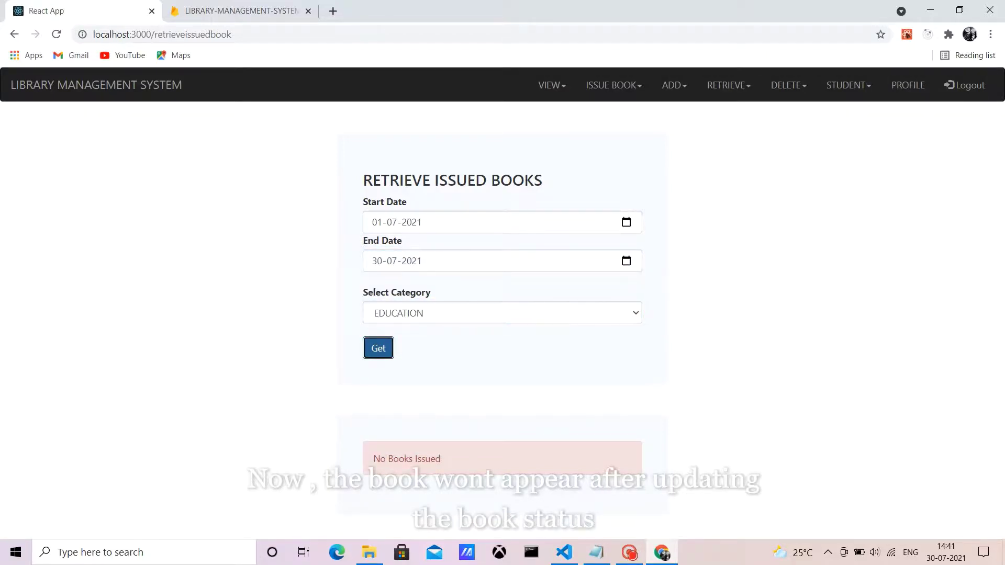
drag(442, 459, 373, 459)
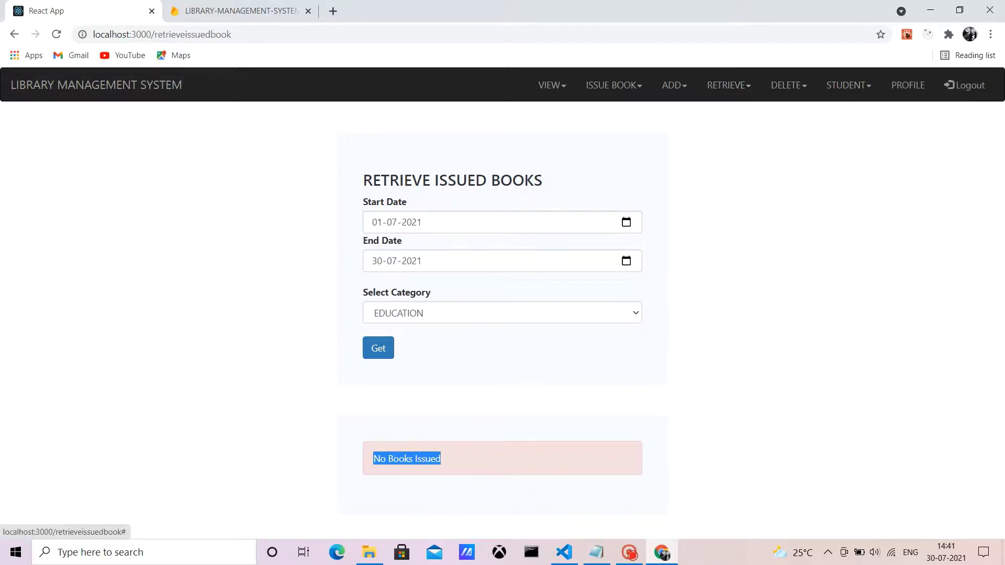
click(551, 85)
click(614, 85)
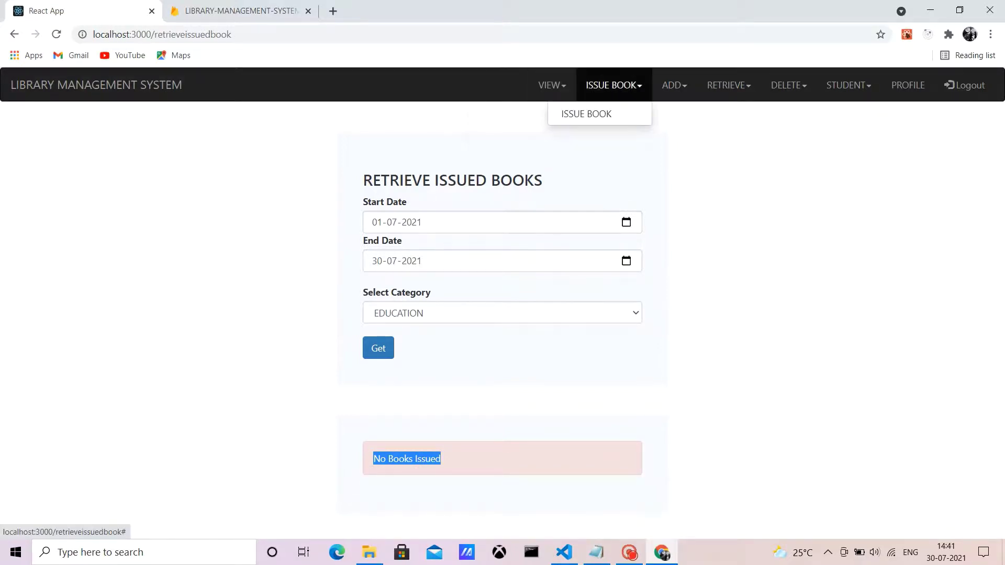
click(674, 84)
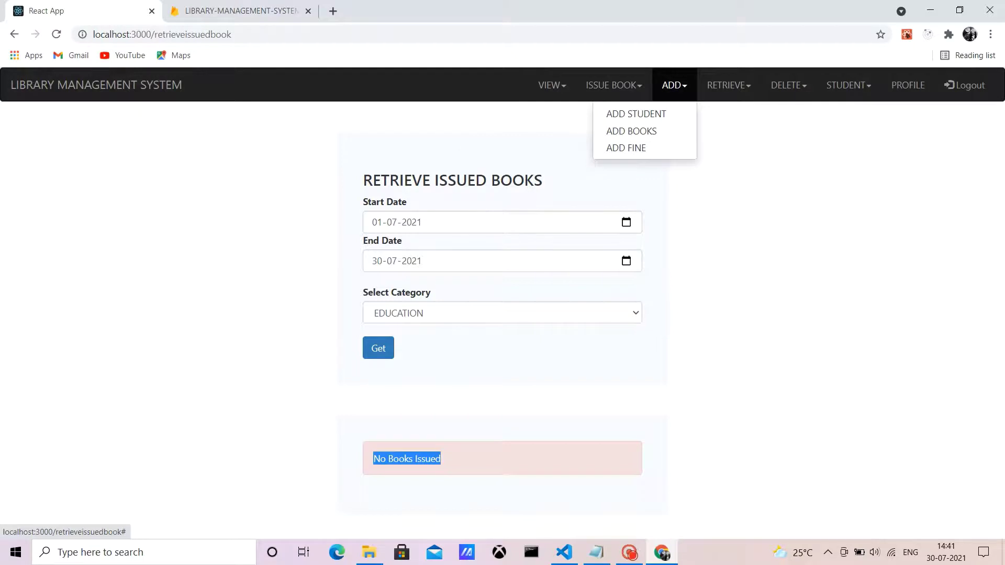
click(789, 85)
Step: On Delete Books, list the books in the EDUCATION category
click(762, 113)
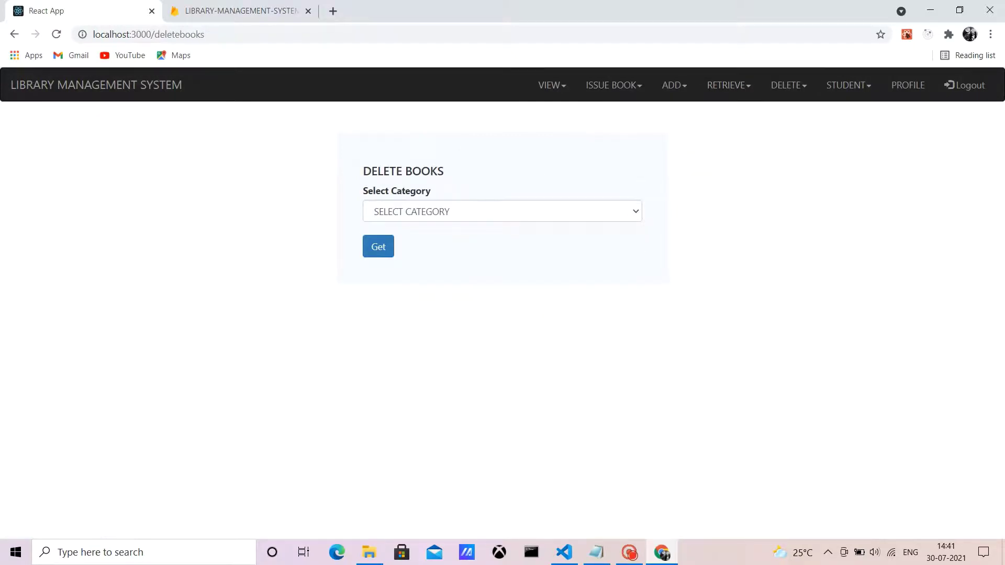
click(378, 246)
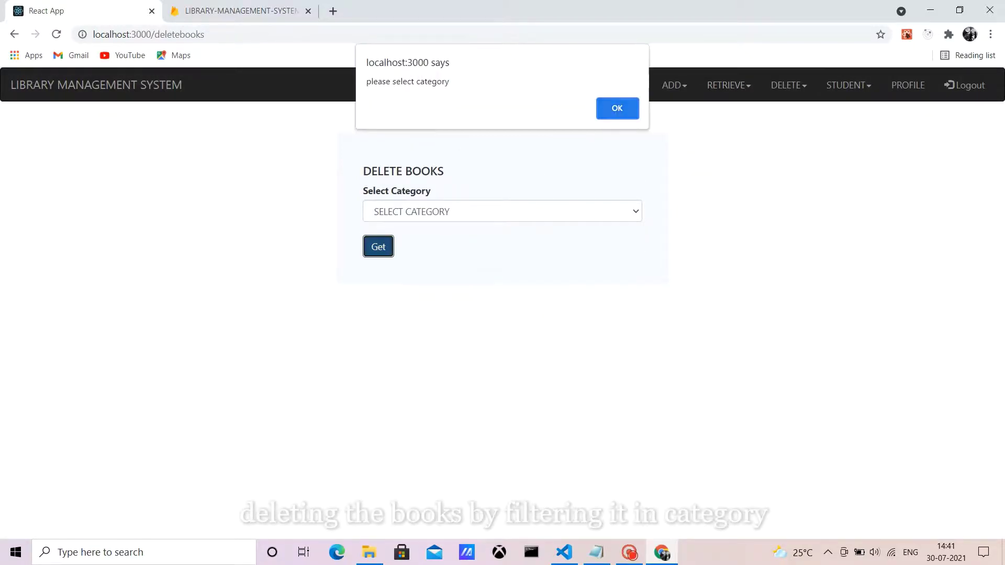
click(618, 108)
click(503, 212)
click(404, 240)
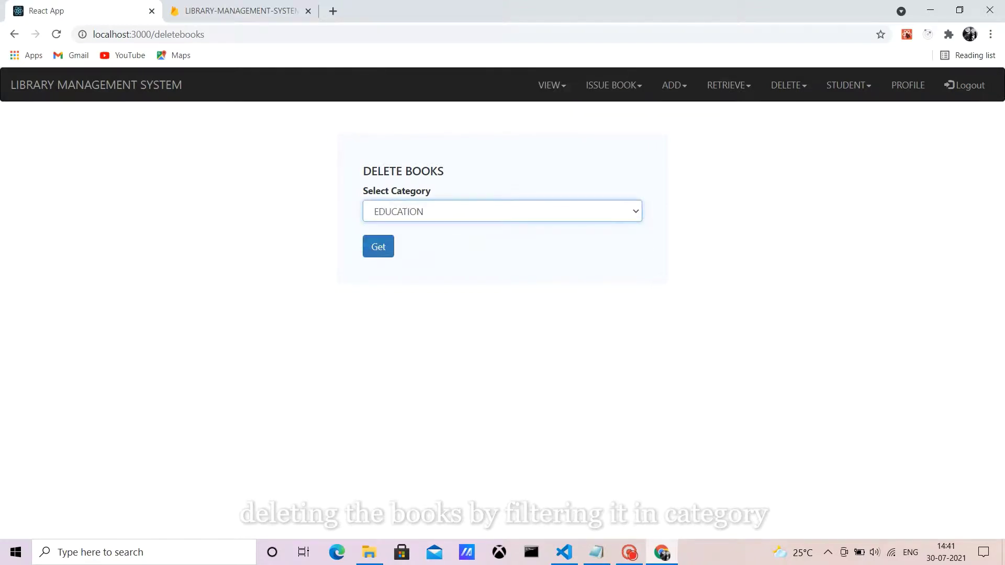
click(378, 246)
Step: Delete C++ GAME PROGRAMMING, accept both alerts, and recheck EDUCATION shows no books
scroll(393, 502, down, 1)
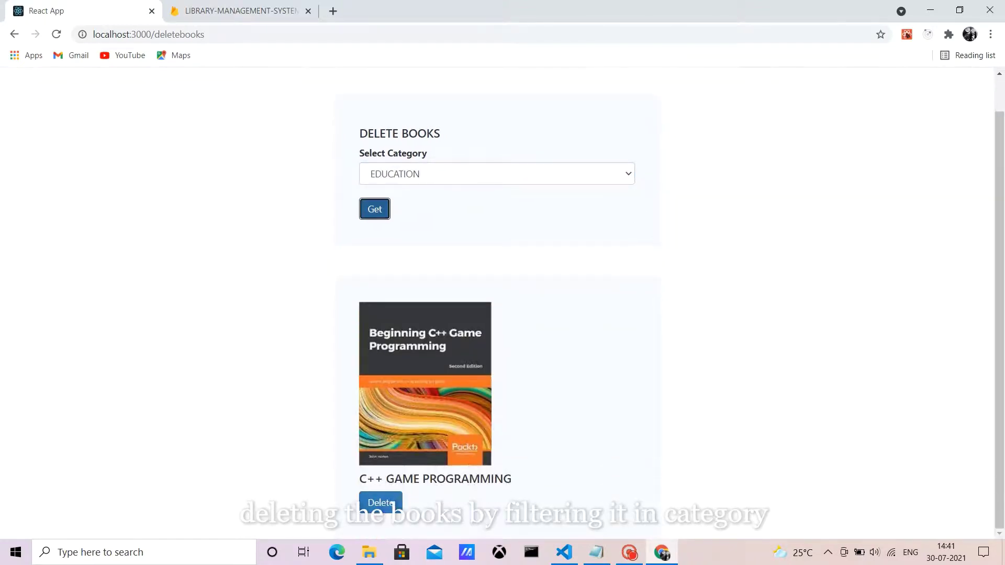
click(393, 504)
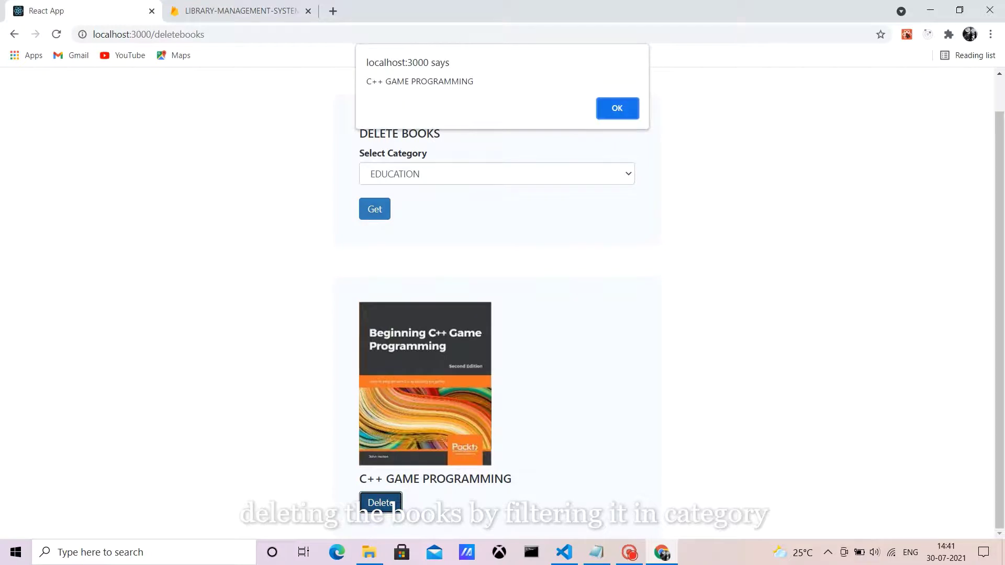
key(Return)
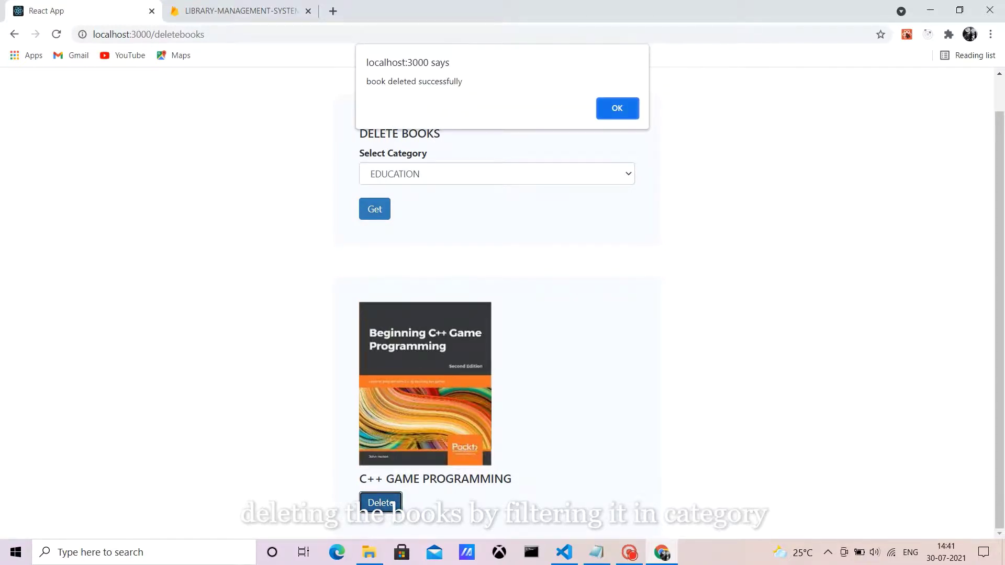
key(Return)
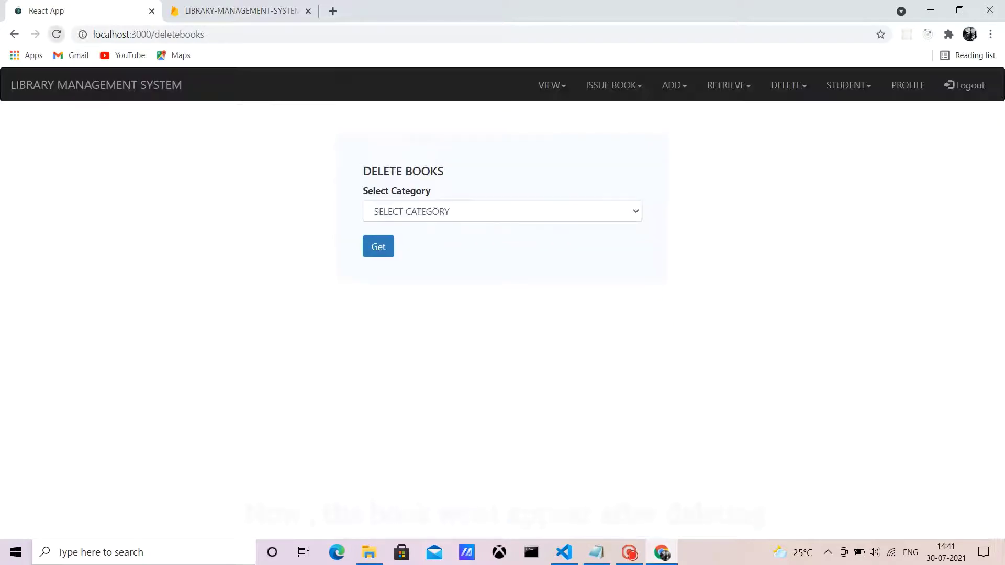
click(502, 211)
key(Return)
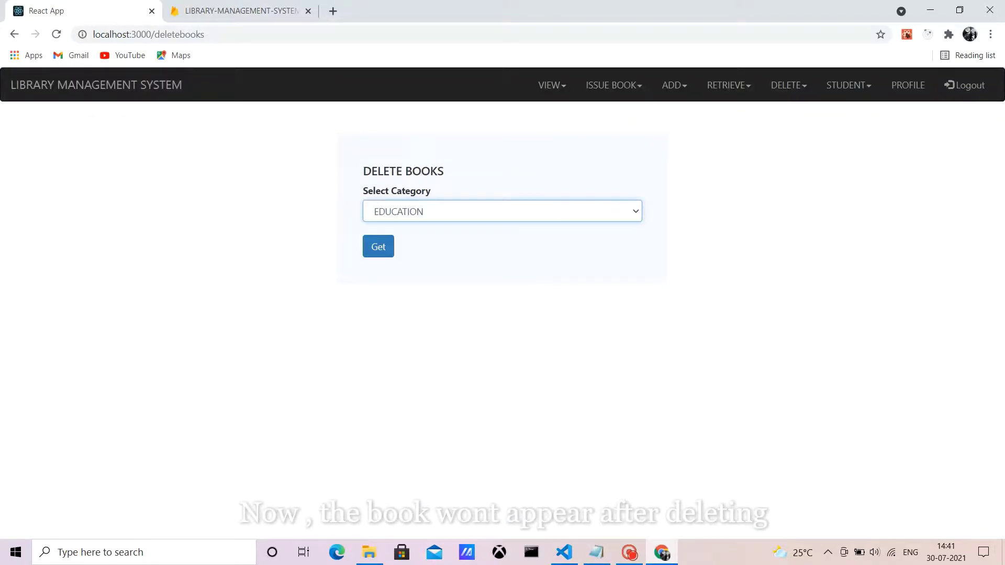
key(Tab)
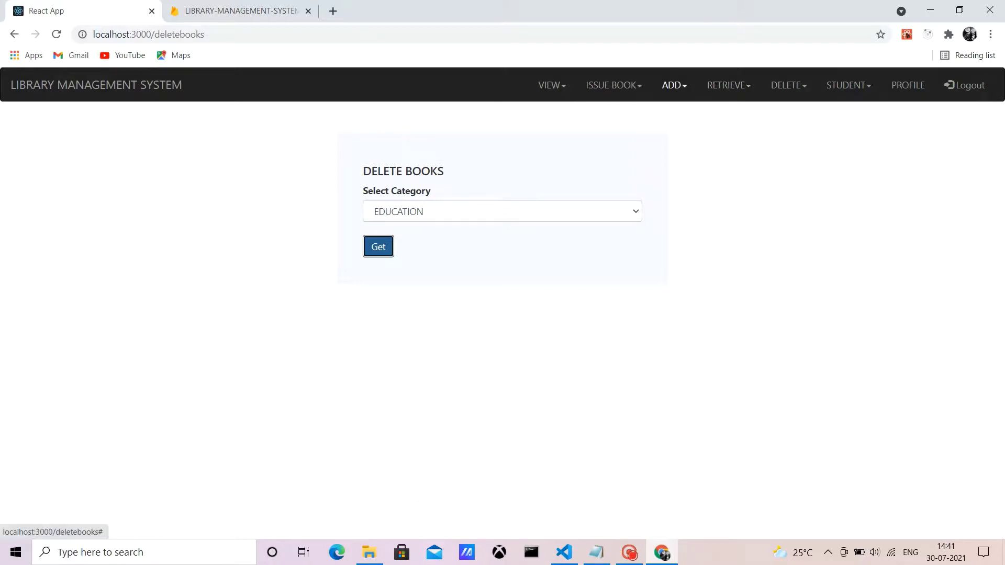
click(674, 84)
Step: On Add Books, enter Book Id A10S2, language ENGLISH and category EDUCATION
click(631, 130)
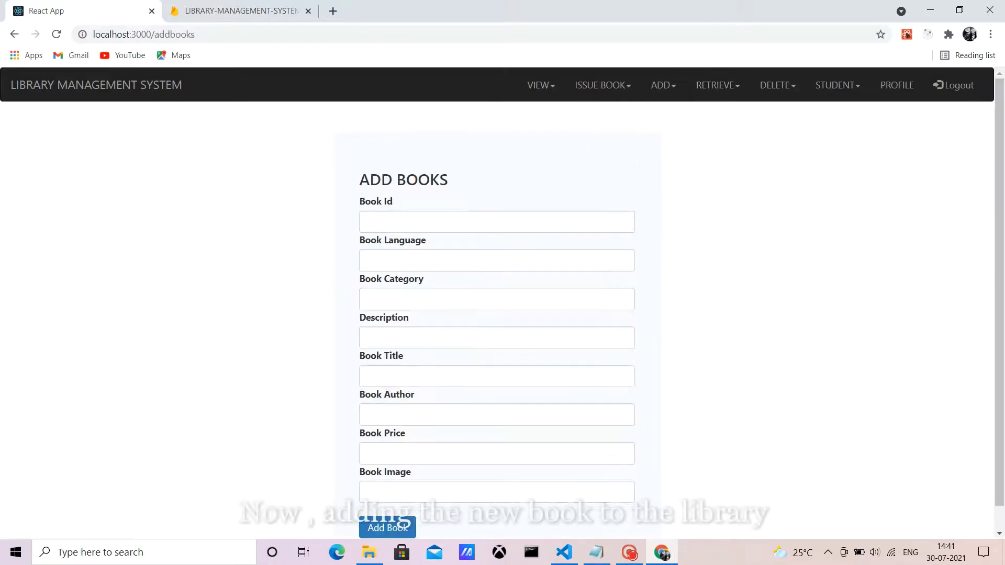
click(368, 221)
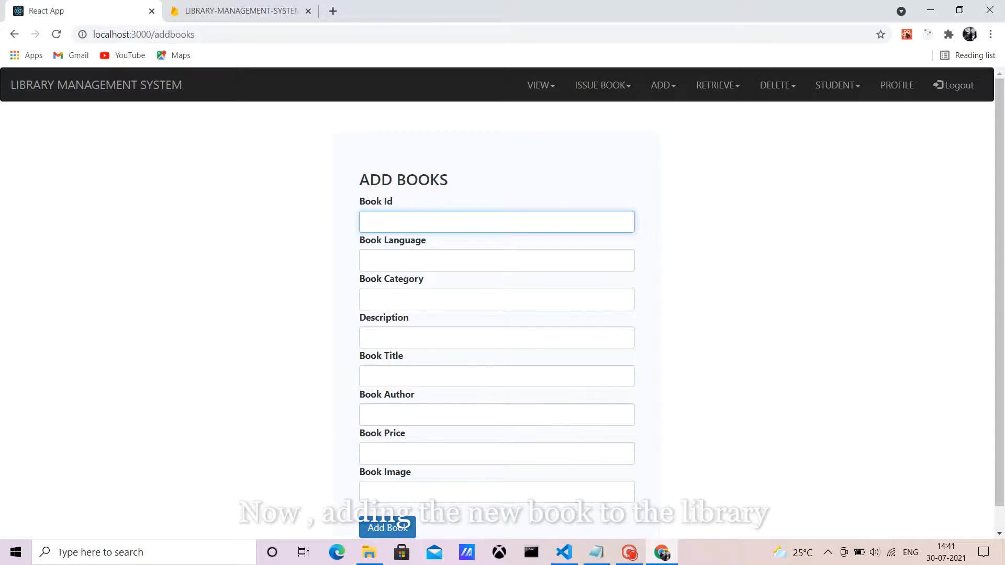
key(Caps_Lock)
text(A10S2)
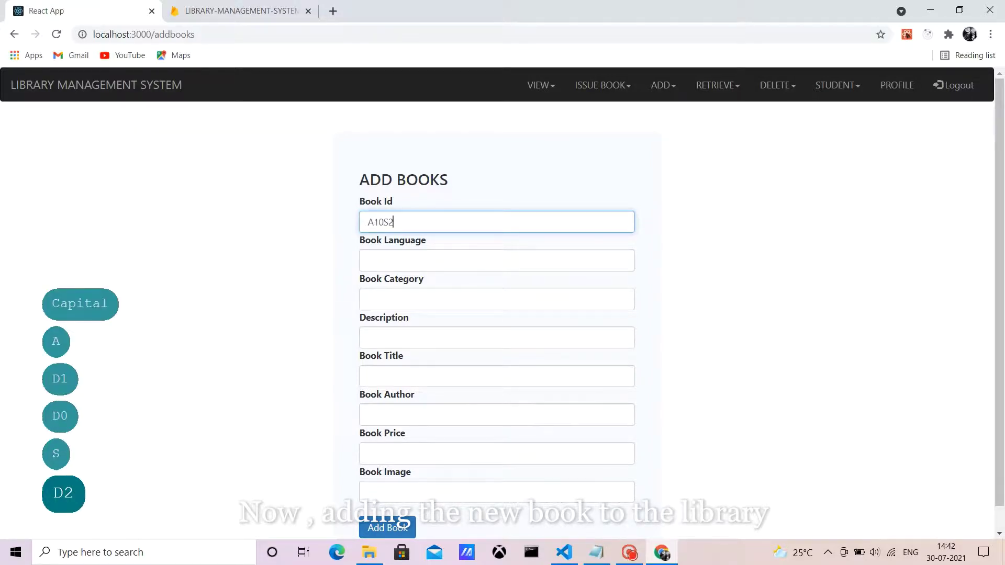
click(368, 260)
text(EN)
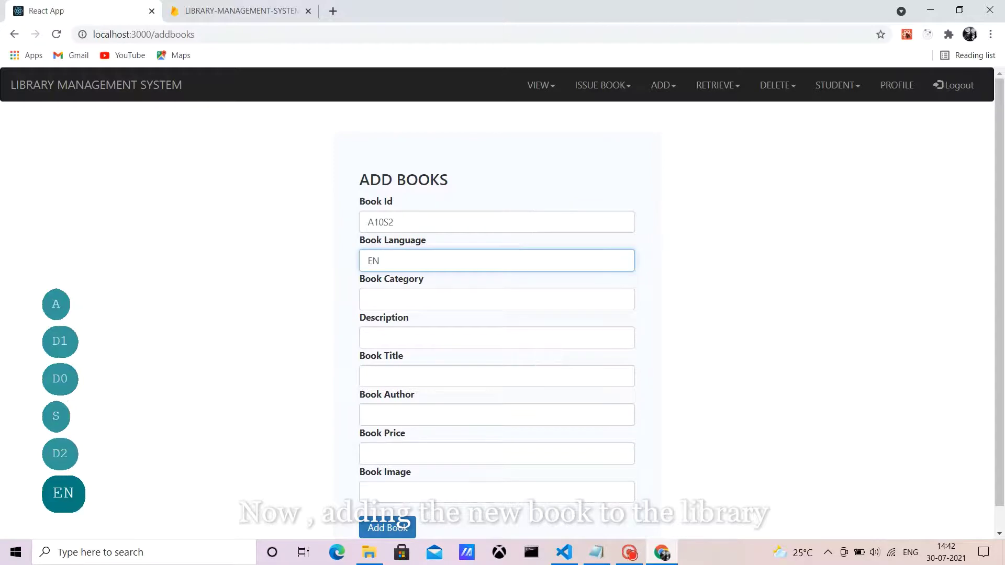
text(GLIS)
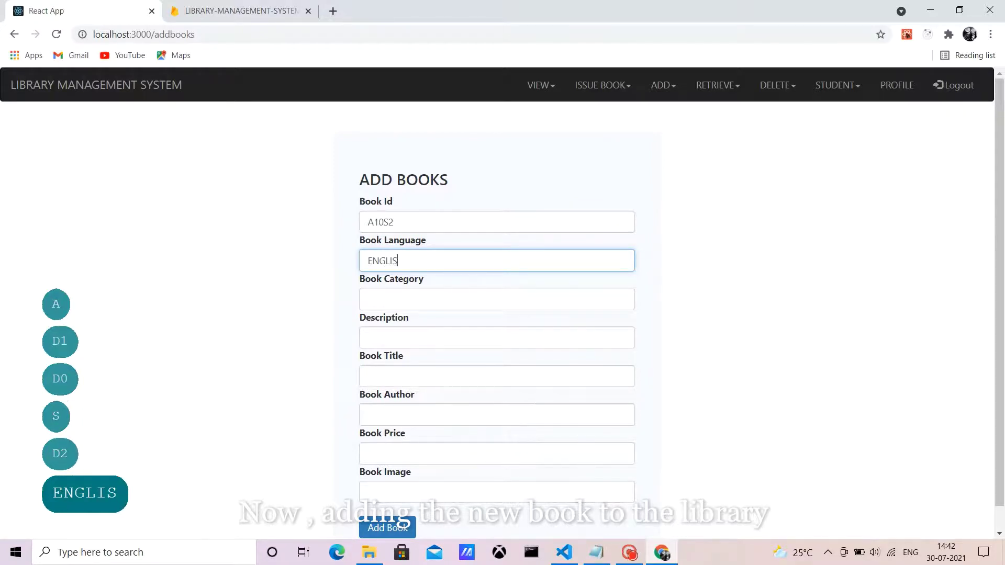
text(H)
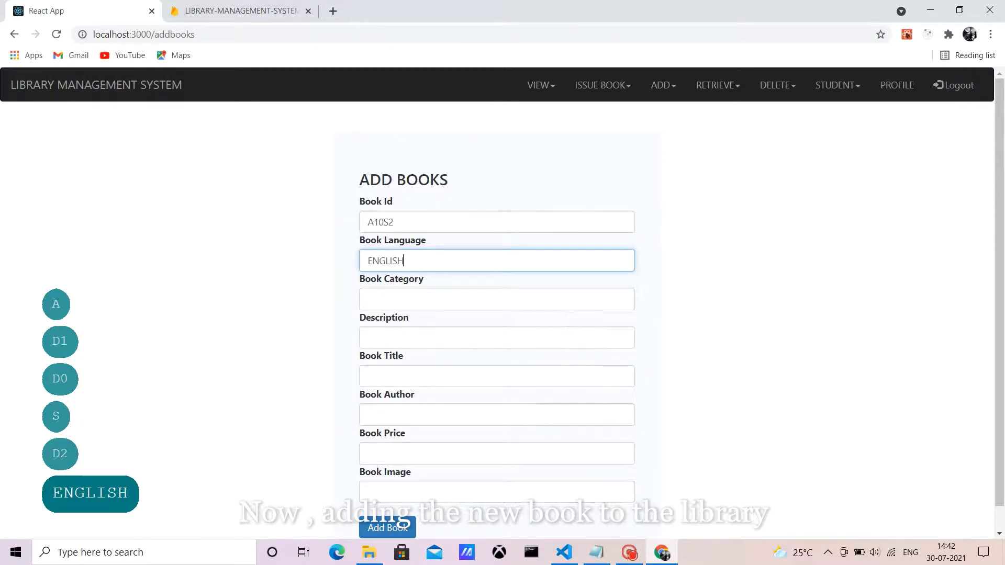
click(496, 299)
text(EDU)
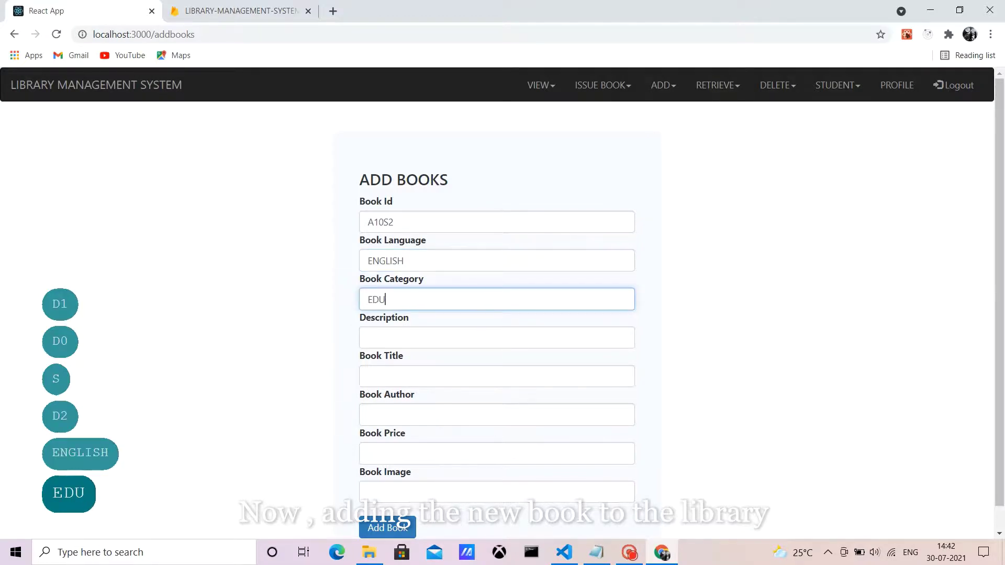
text(CATION)
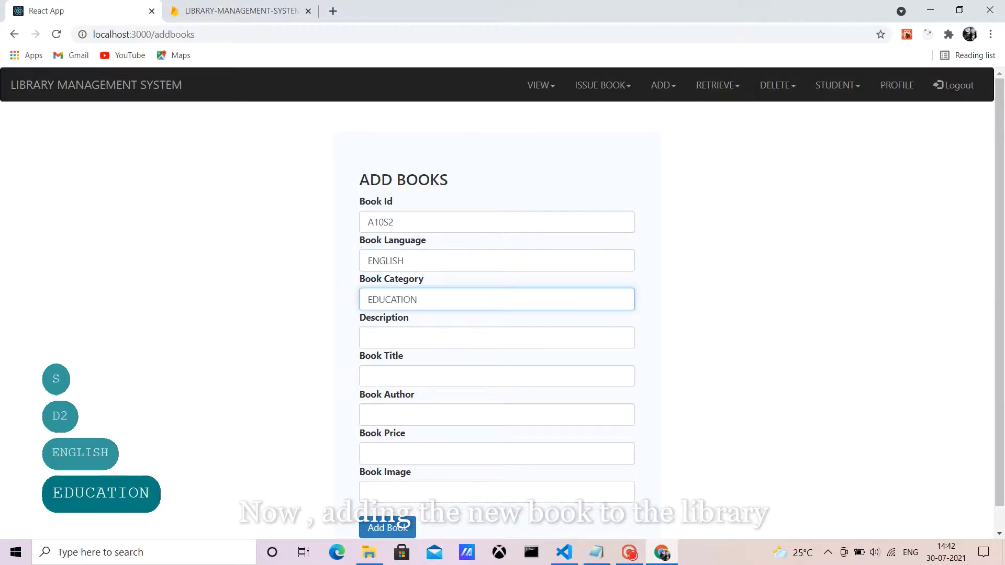
Step: Switch to the Notepad file holding the book details
click(496, 337)
key(Caps_Lock)
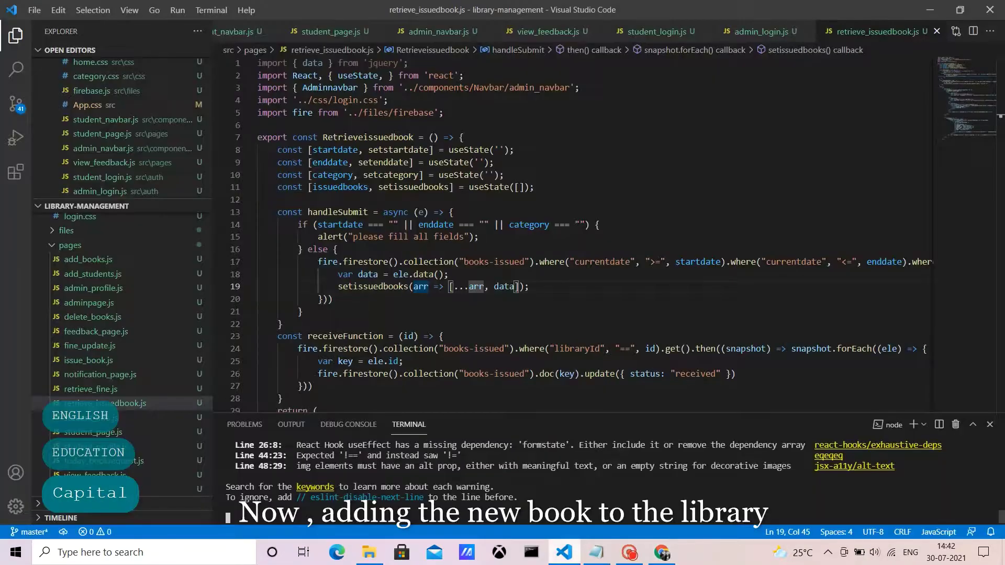
key(alt+Tab)
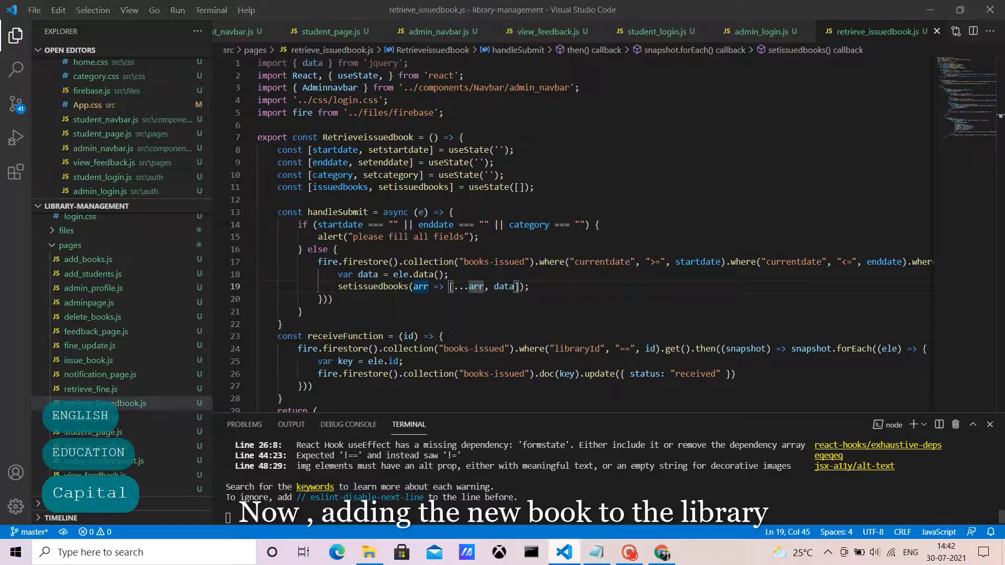
key(alt+Tab)
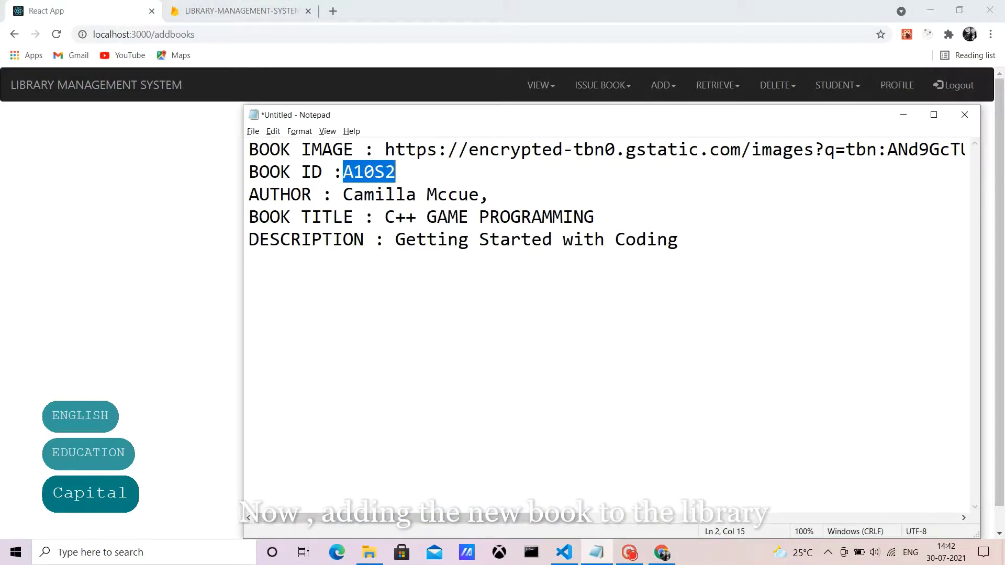
Step: Paste the description from the notes and enter the title C++ GAME PROGRAMMING
drag(395, 239, 678, 239)
key(ctrl+c)
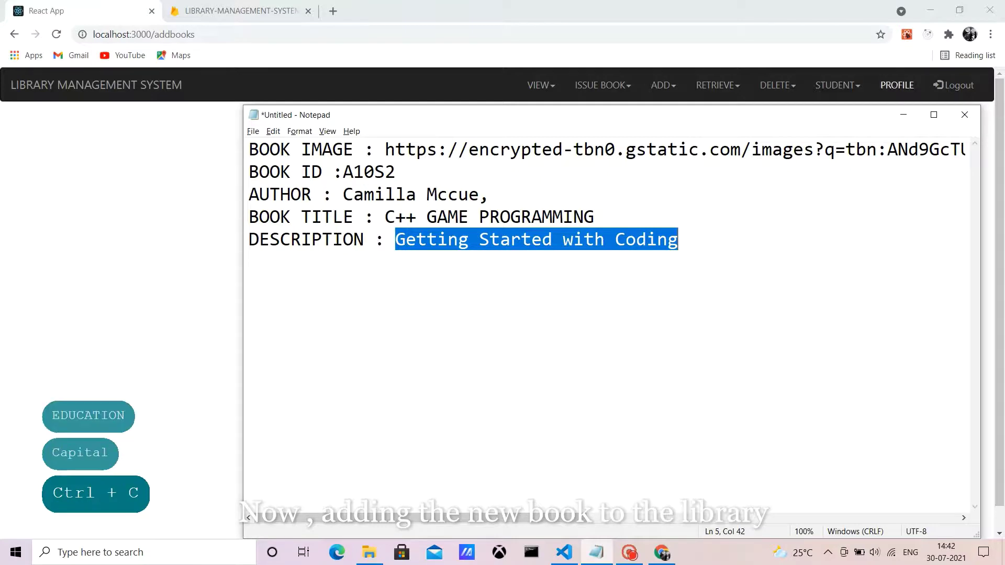
key(alt+Tab)
key(ctrl+v)
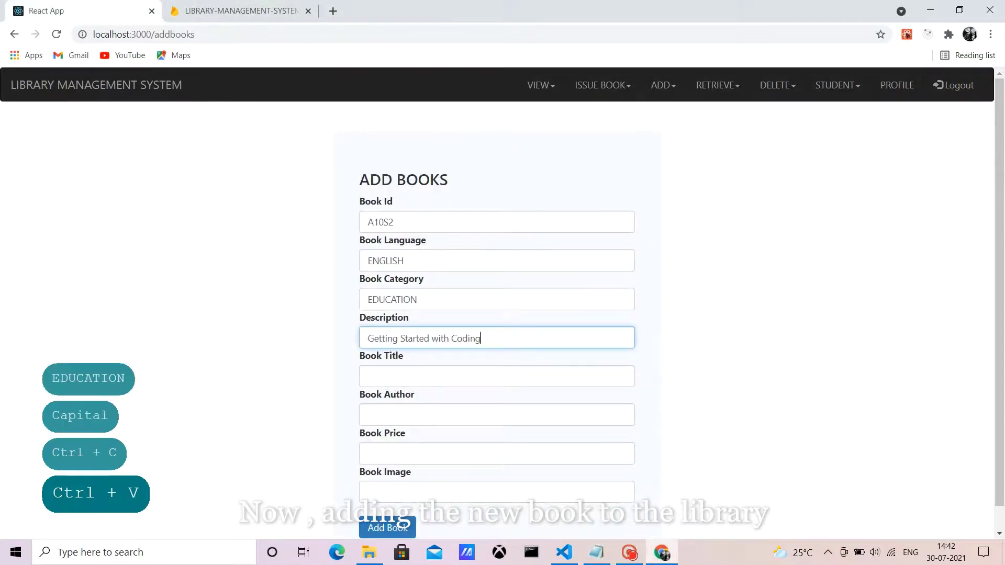
click(497, 376)
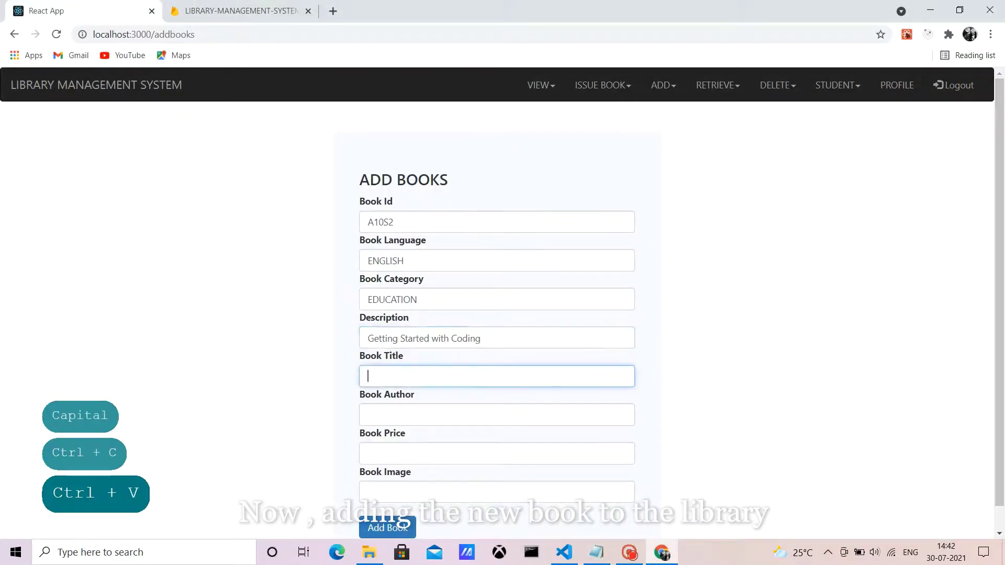
text(C+)
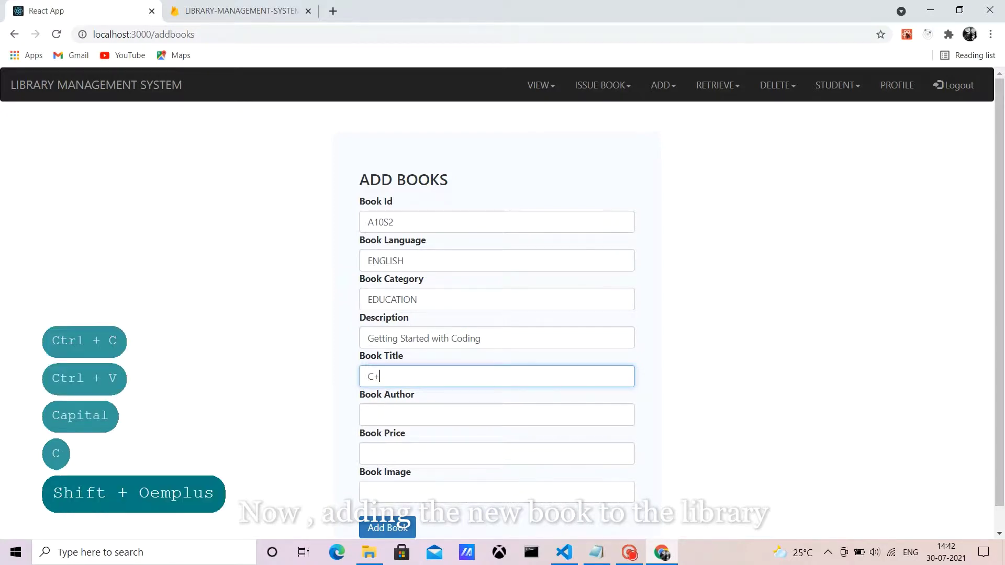
text(+ GA)
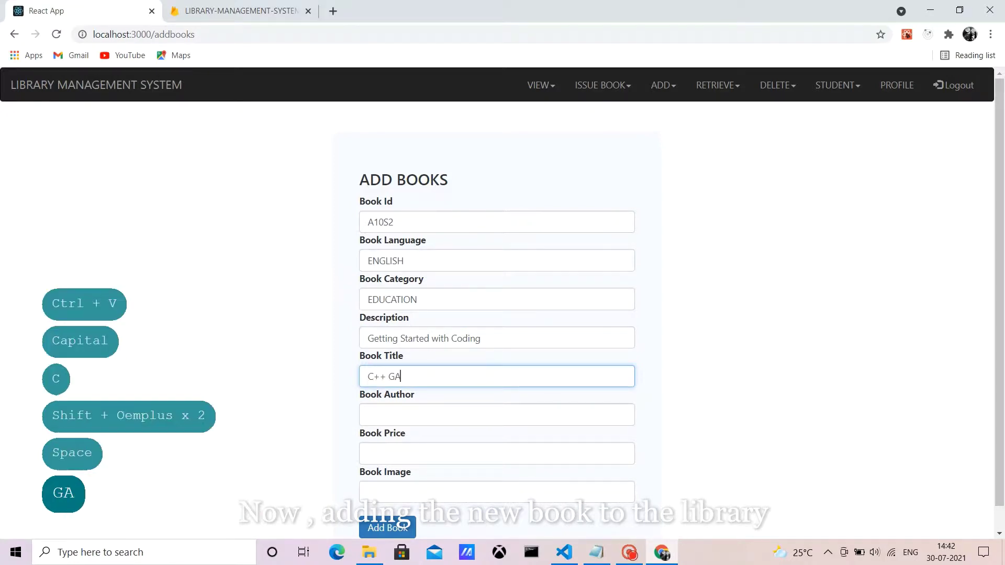
text(ME PRO)
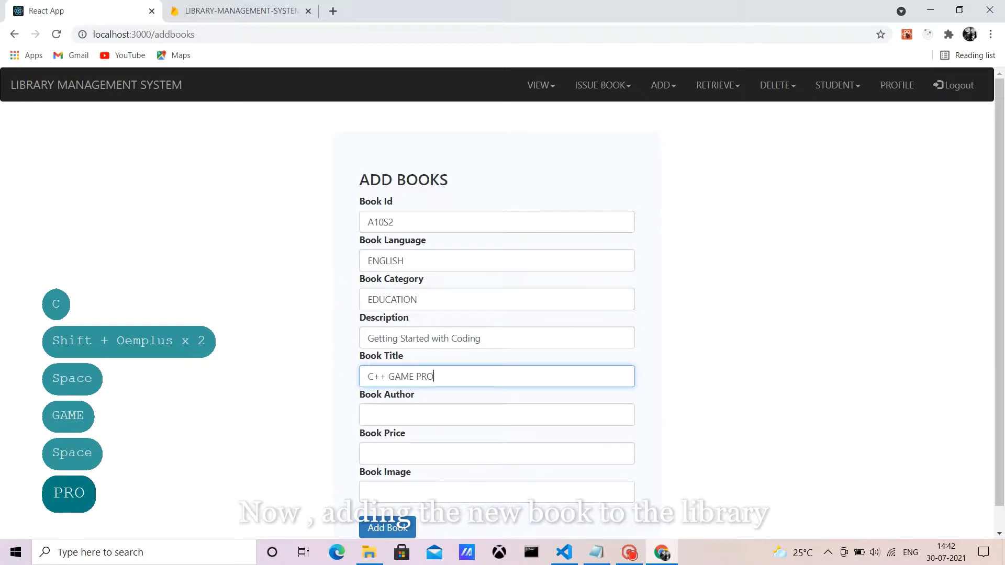
text(GRAMMING)
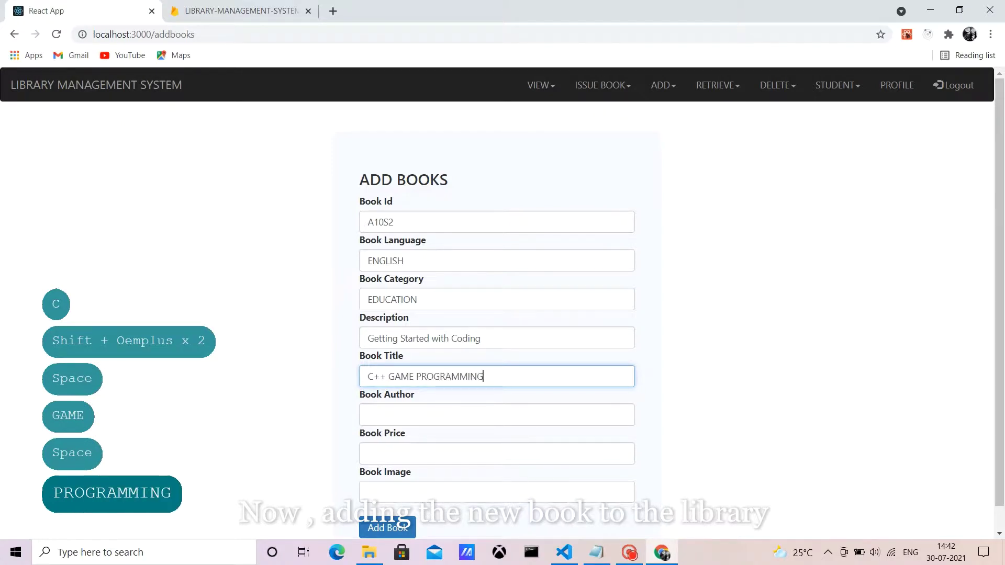
Step: Copy the author's name from the notes into the form and set price 1000
click(368, 414)
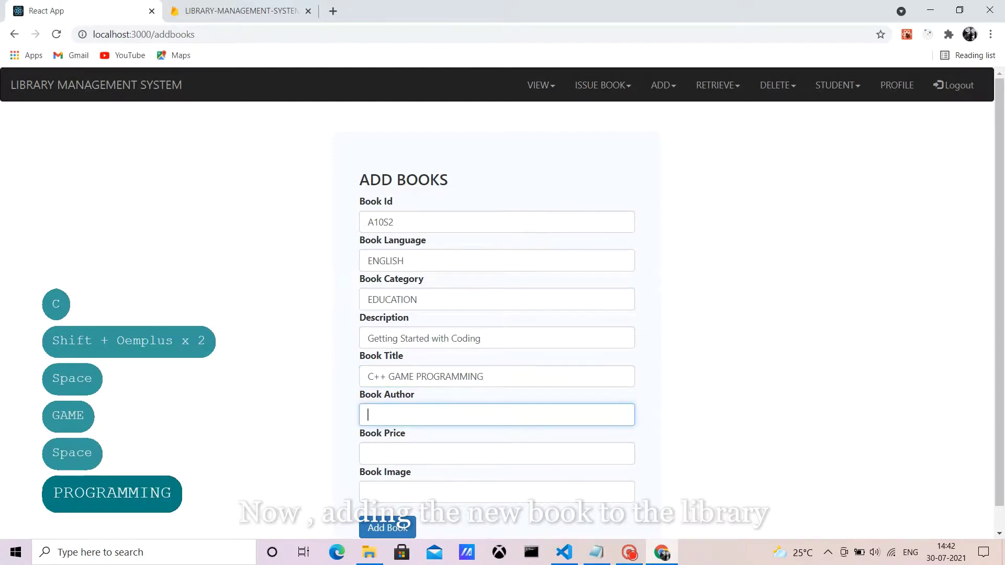
click(597, 552)
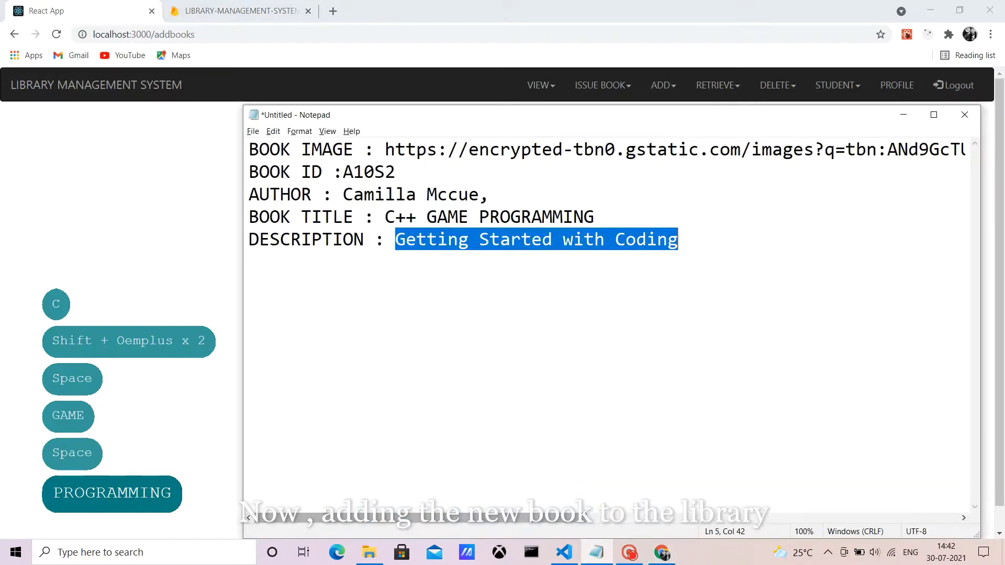
drag(320, 194, 427, 194)
click(448, 194)
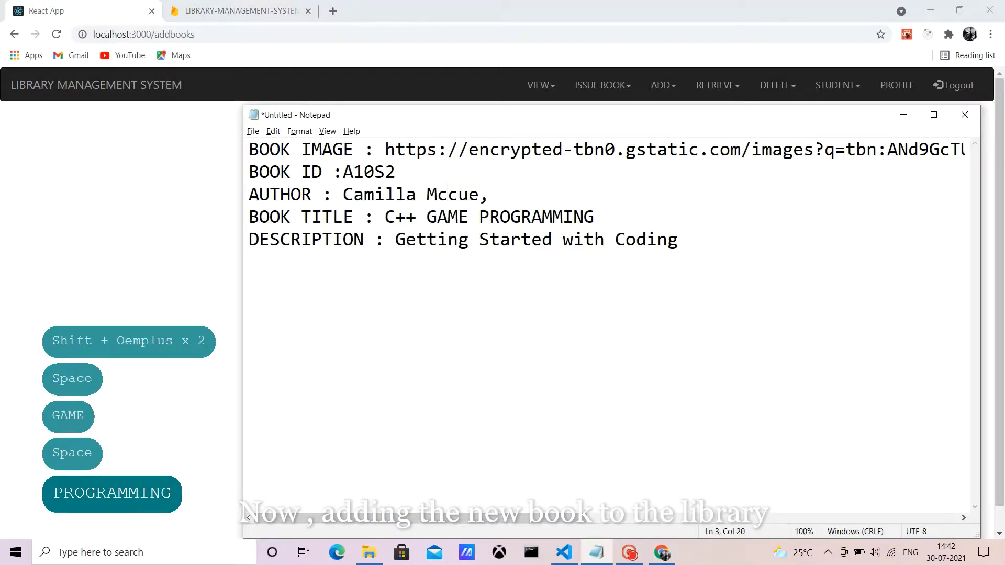
drag(343, 194, 480, 194)
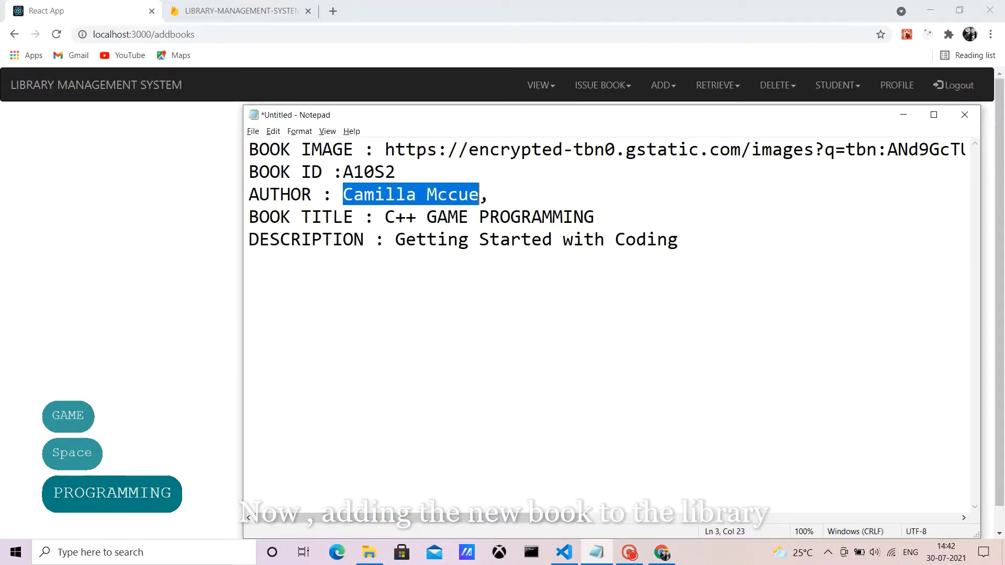
key(ctrl+c)
click(903, 115)
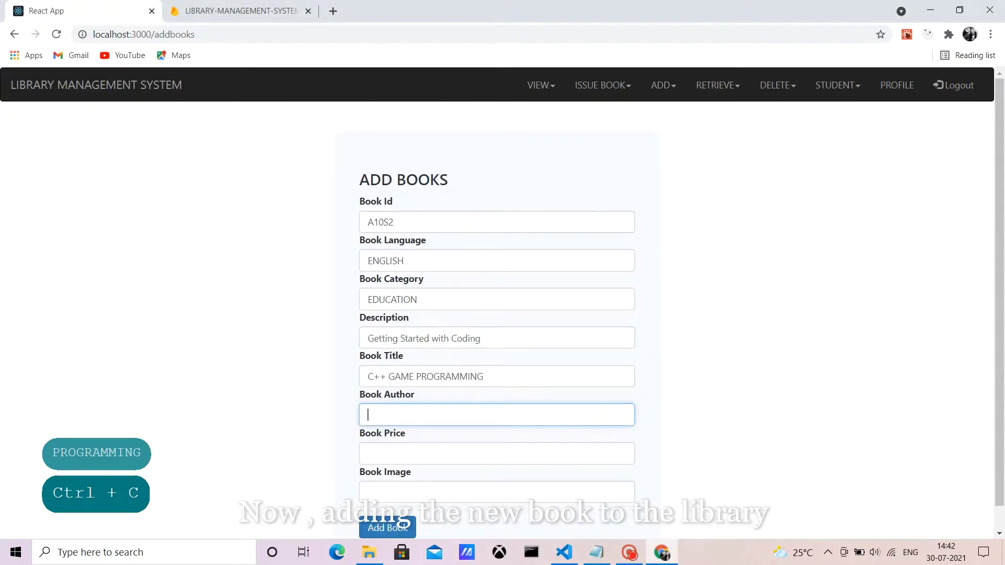
key(ctrl+v)
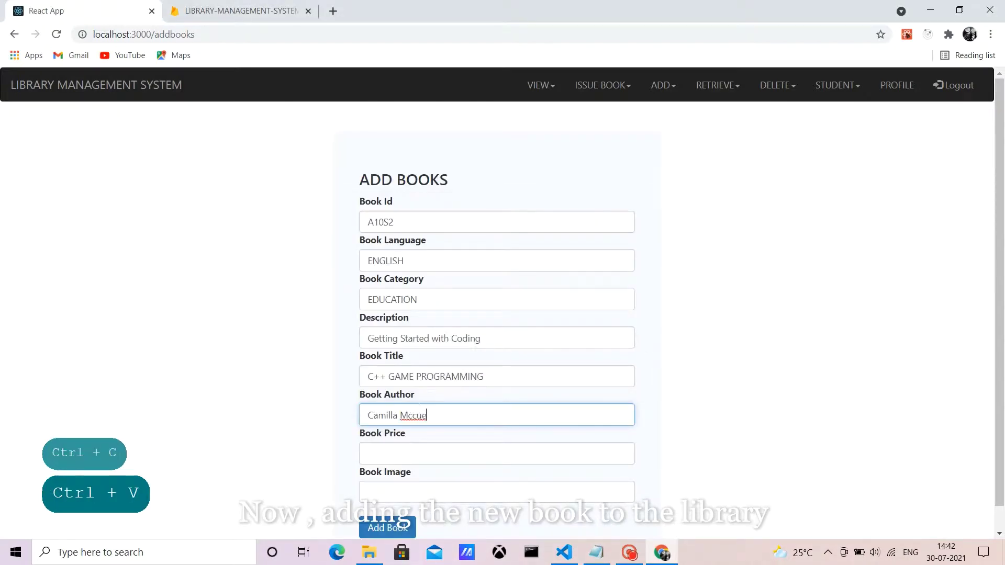
click(497, 453)
text(1000)
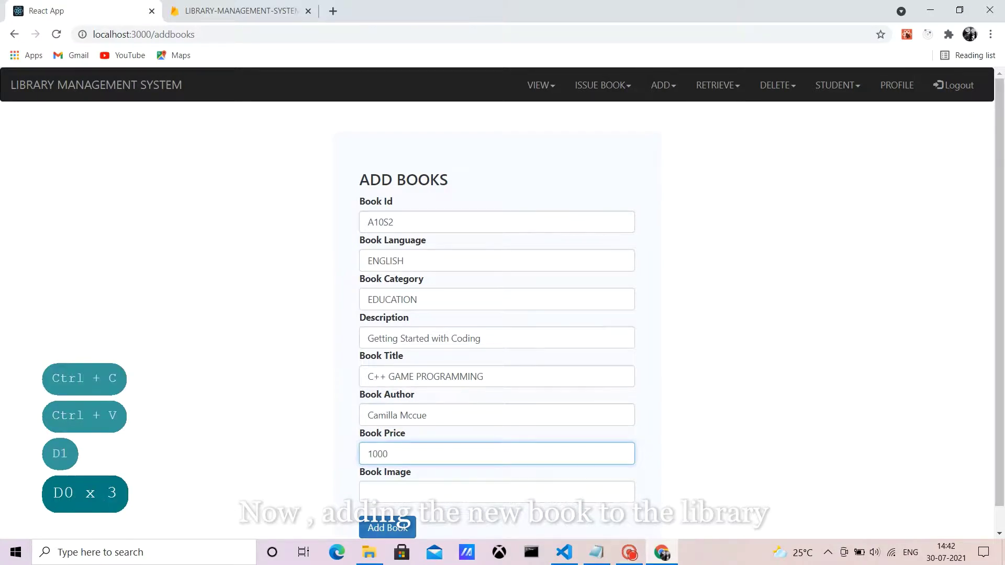
Step: Copy the book image link from the notes into the image field
click(597, 552)
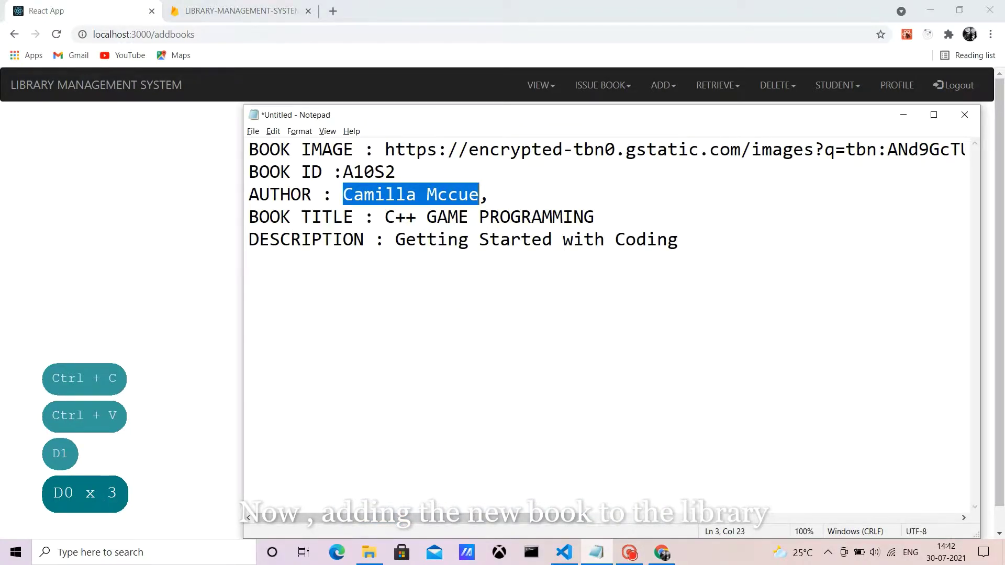
drag(385, 150, 969, 149)
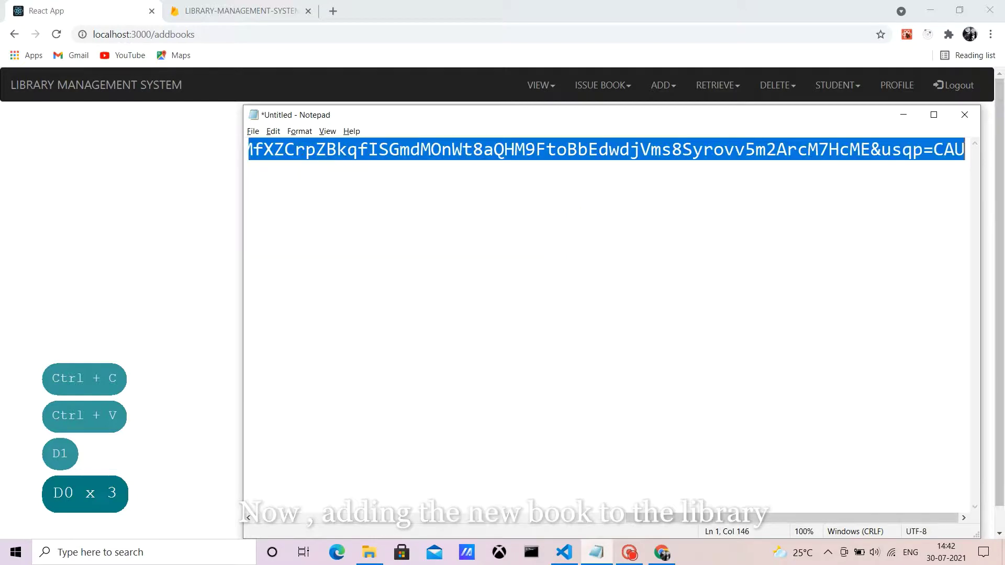
key(ctrl+c)
click(904, 115)
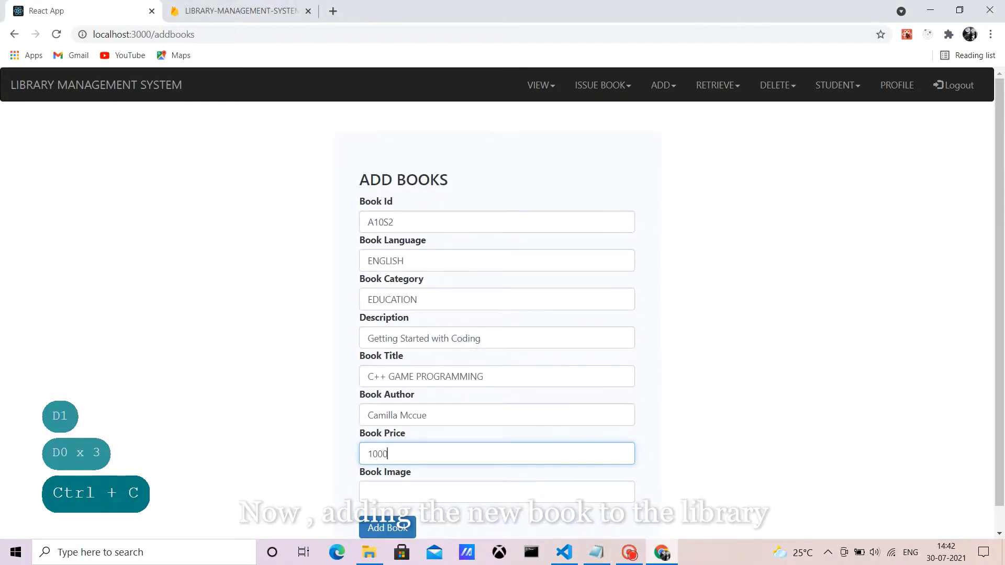
click(497, 492)
key(ctrl+v)
Step: Add the book, dismiss the success alert, and log out of admin
key(Caps_Lock)
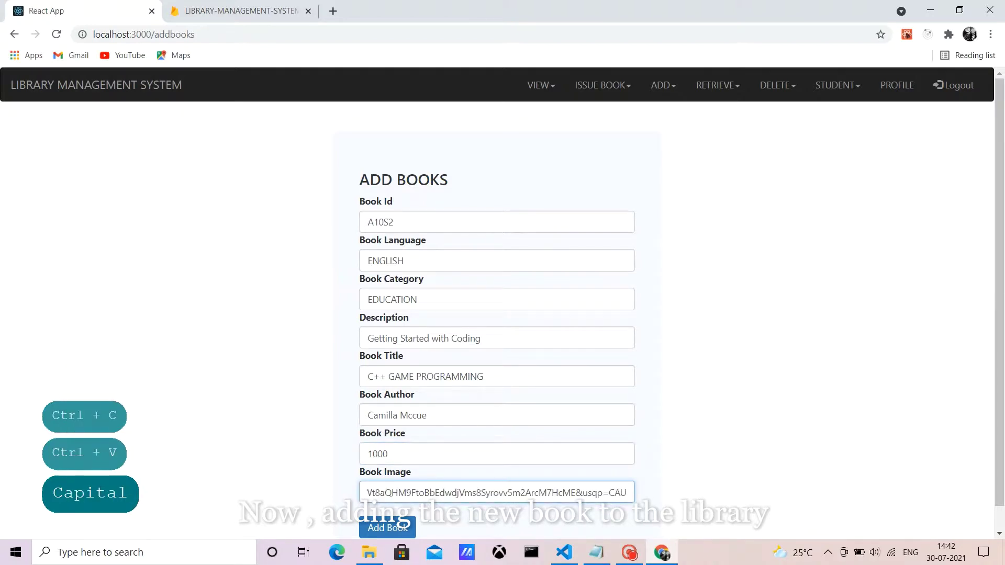
click(387, 528)
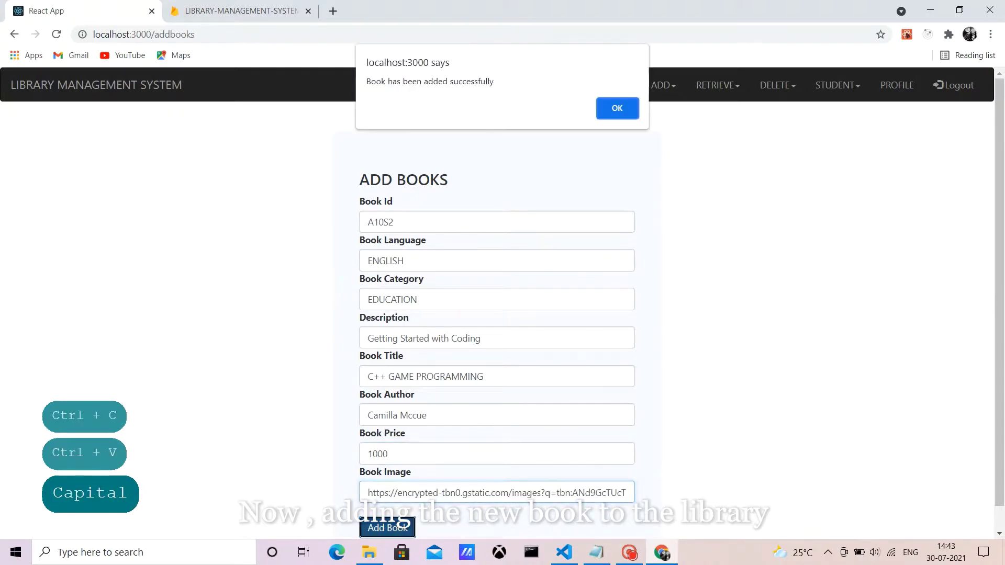
key(Return)
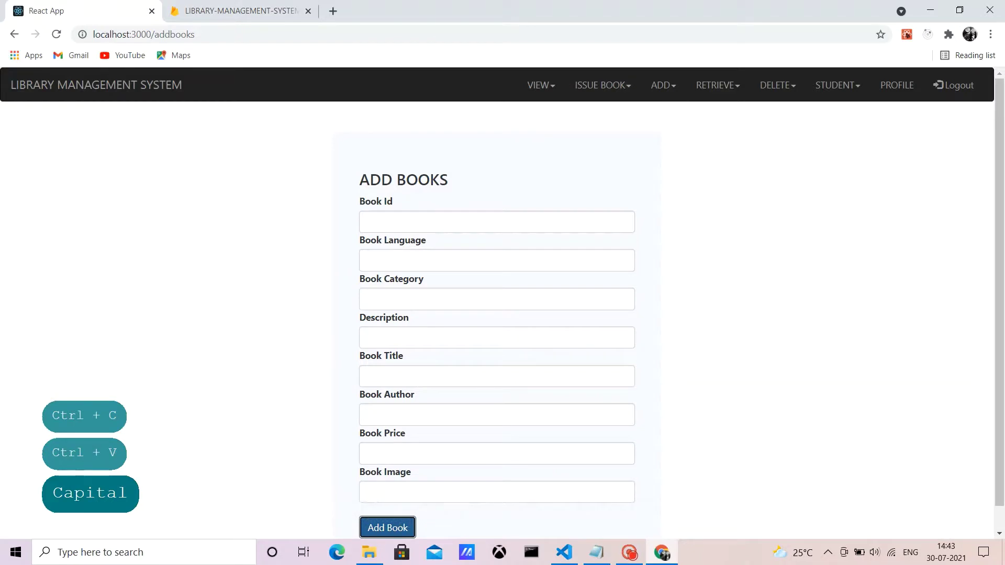
click(953, 84)
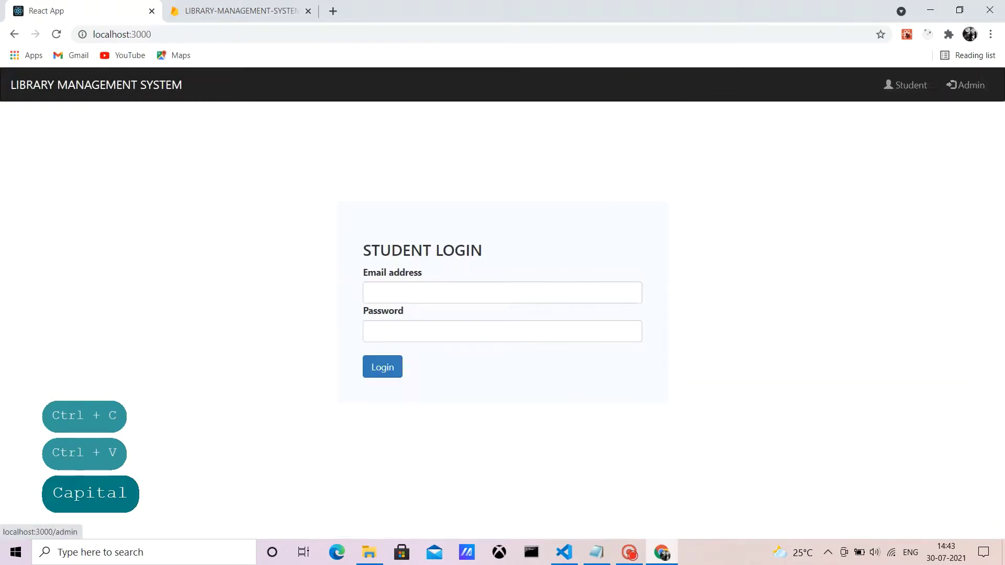
Step: Log in as the student with the saved e-mail and the account password
click(503, 293)
key(Down)
key(Down)
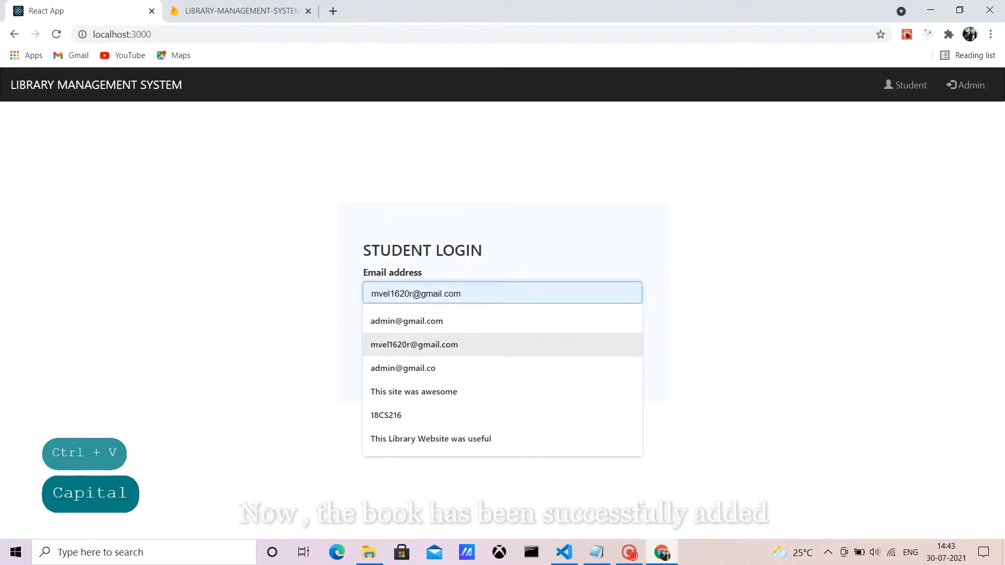
key(Return)
click(503, 331)
text(123)
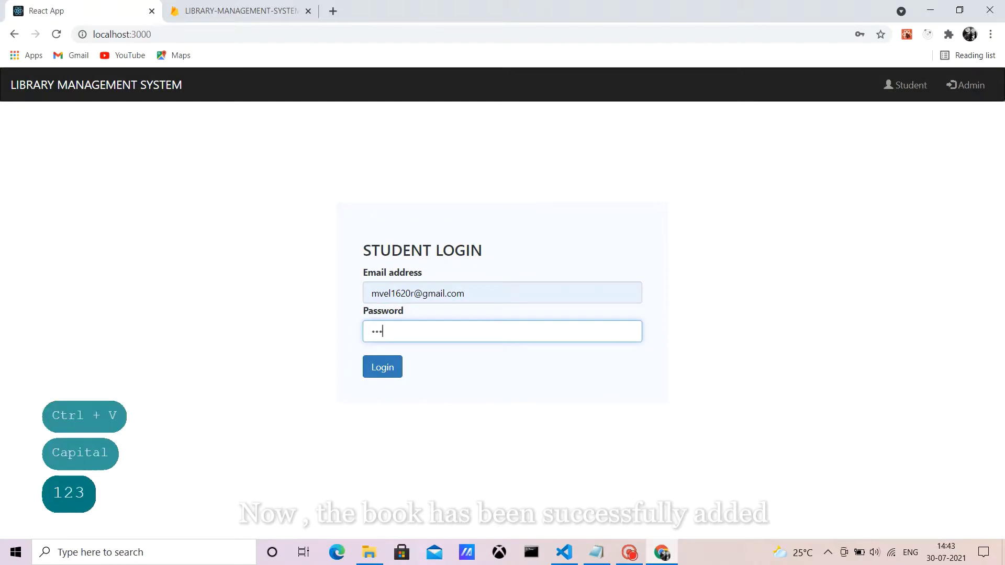
text(456)
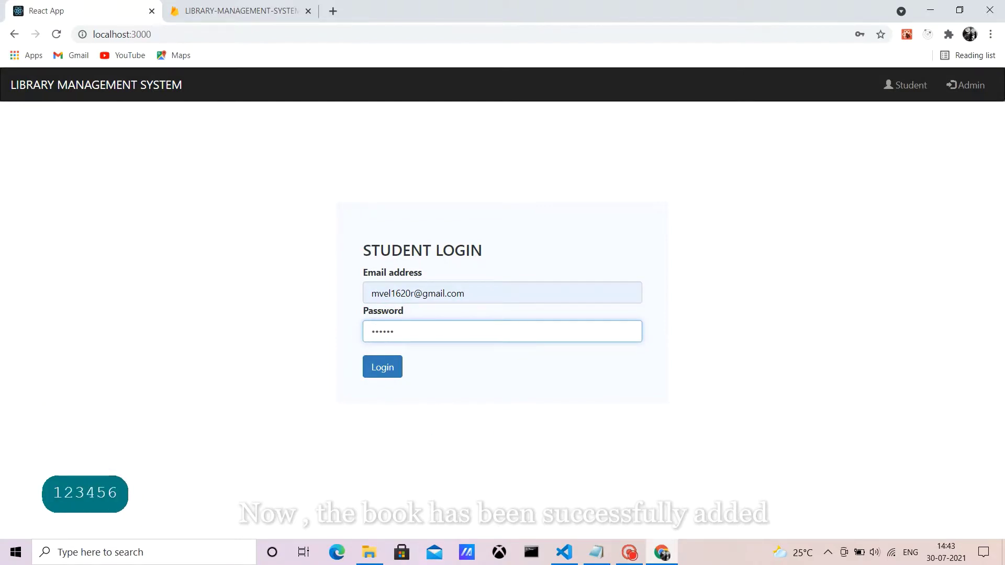
key(Tab)
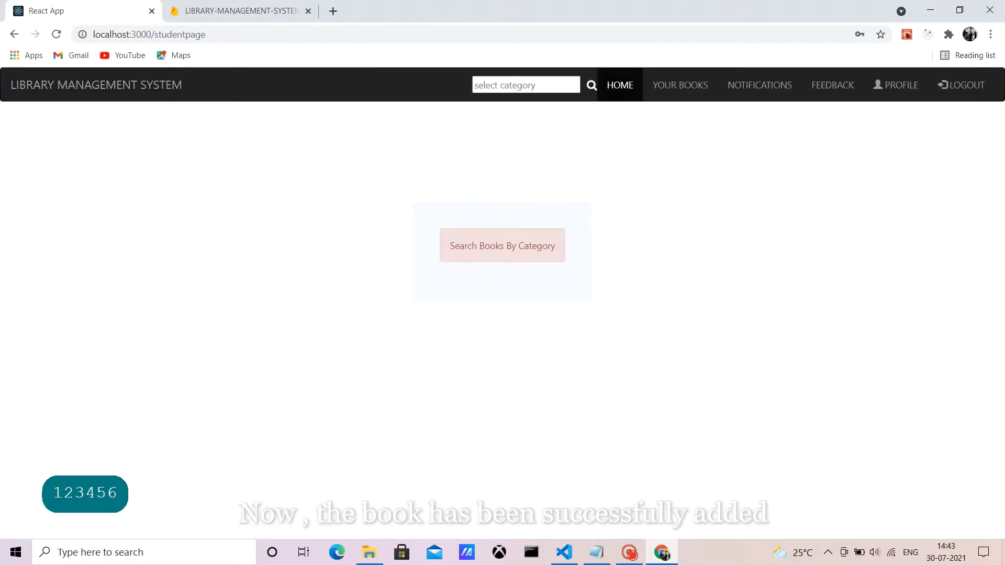
Step: Search books in the EDUCATION category, then go to the feedback form
click(524, 85)
click(486, 108)
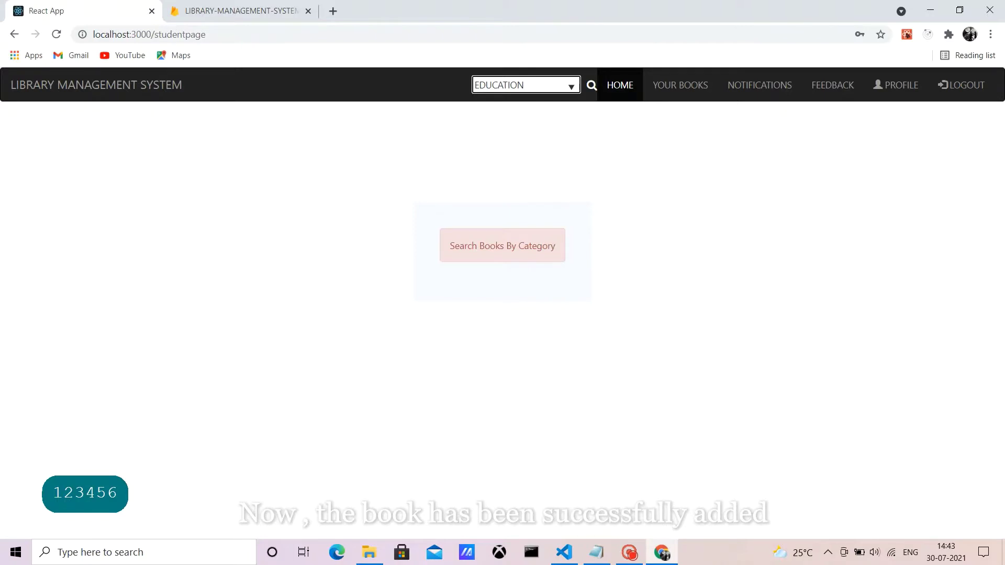
key(Return)
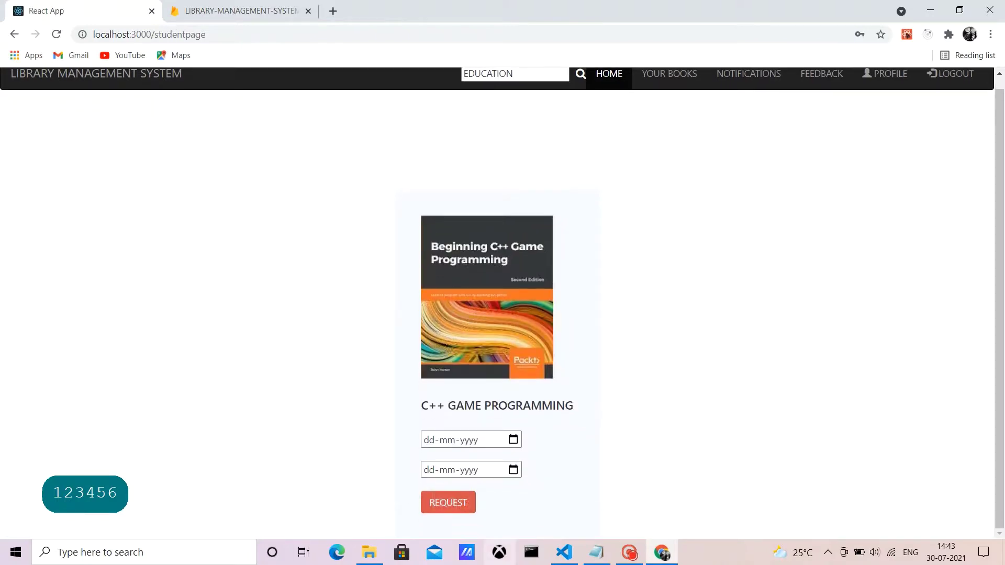
scroll(503, 298, up, 1)
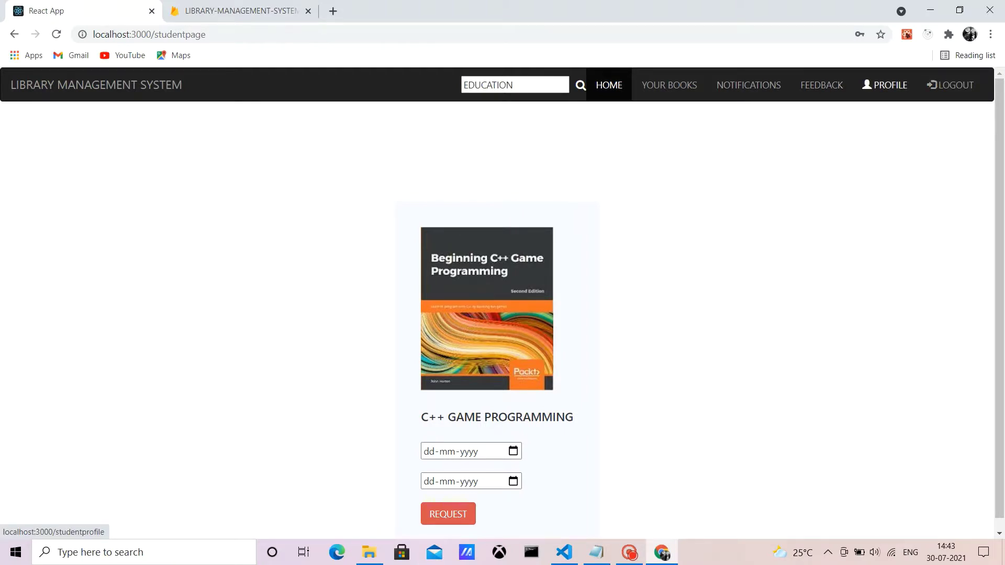
click(822, 84)
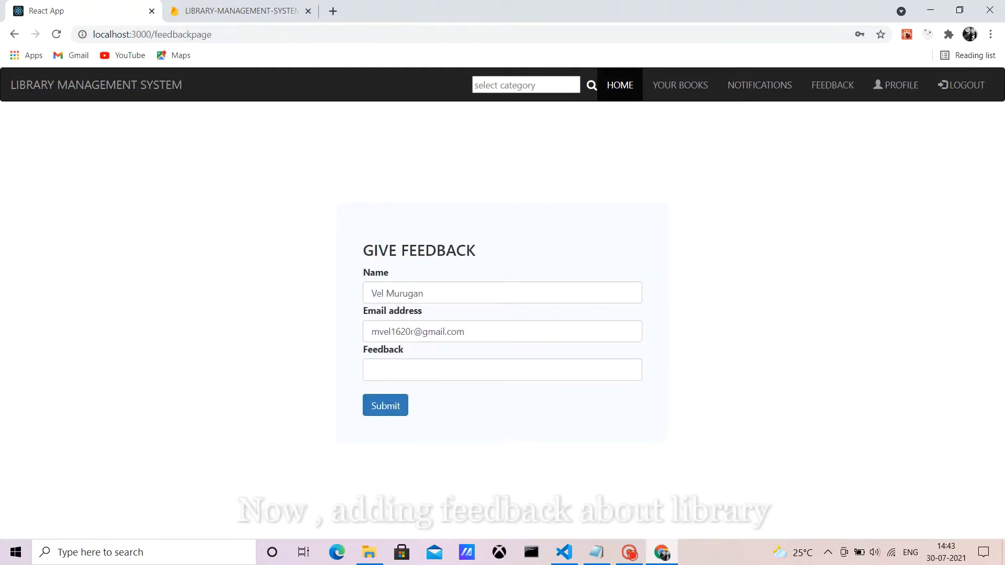
Step: Try submitting empty feedback, dismiss the warning, and focus the Feedback field
click(385, 406)
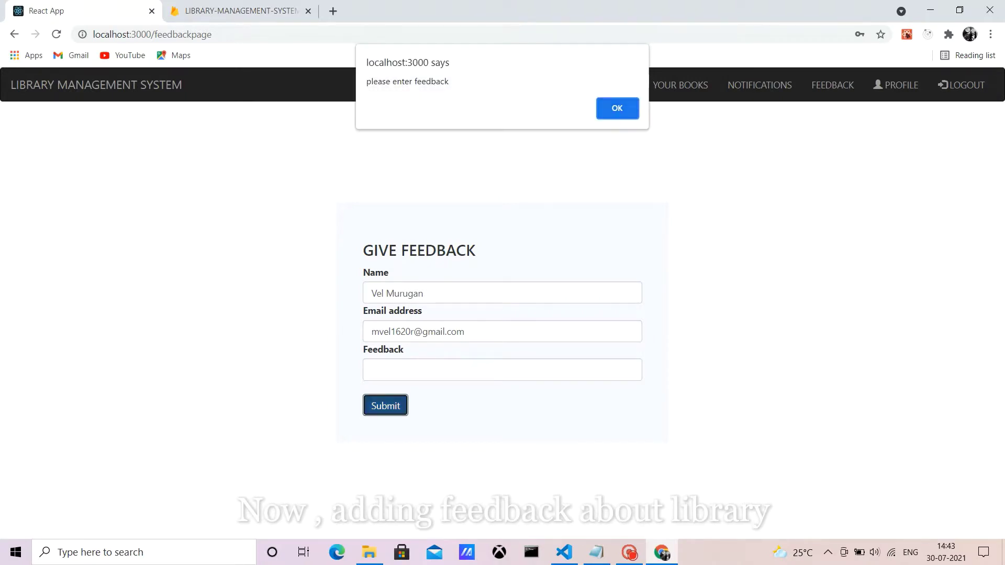
key(Return)
click(503, 369)
key(Down)
key(Down)
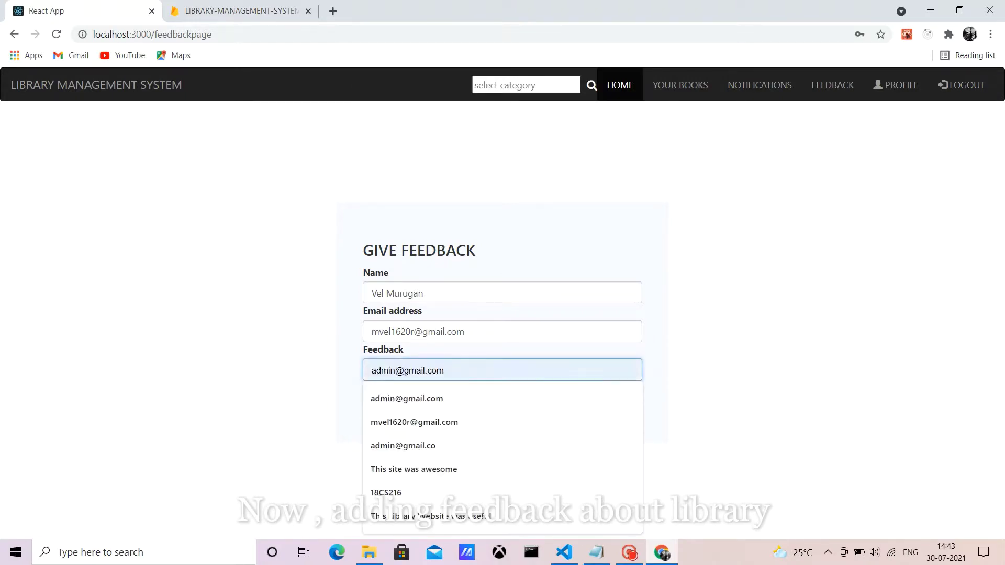
key(Up)
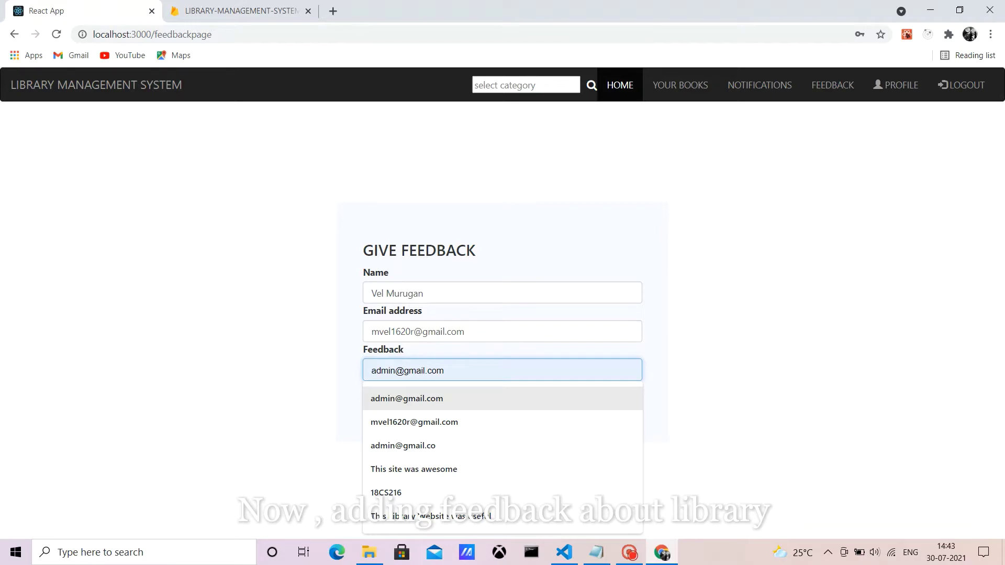
key(Up)
Step: Enter 'This Library Website was useful' in the Feedback field
key(Caps_Lock)
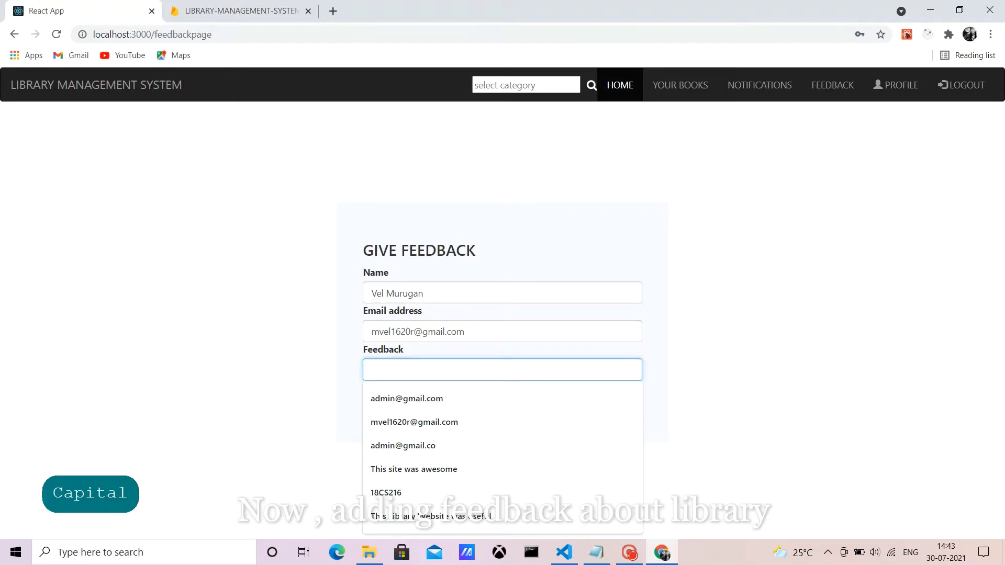
text(T)
key(Caps_Lock)
text(his)
key(Caps_Lock)
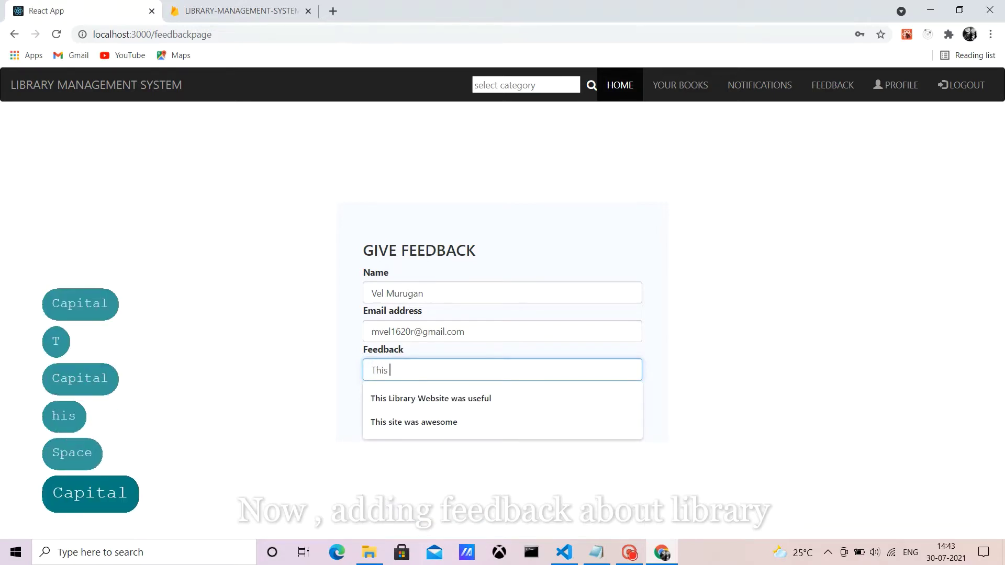
key(Caps_Lock)
key(Down)
key(Return)
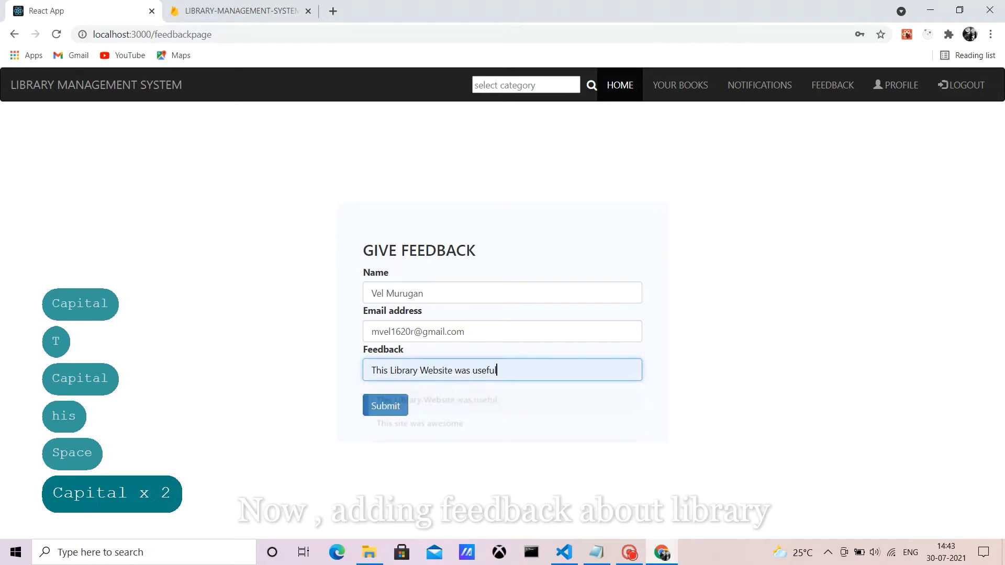
Step: Submit the feedback, confirm the success alert, and log the student out
key(Tab)
key(Return)
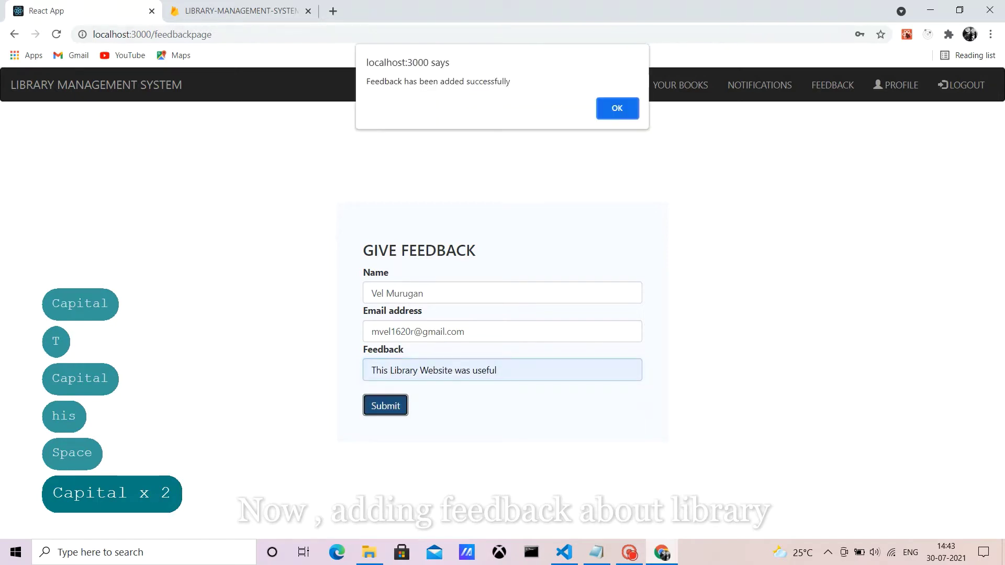
key(Return)
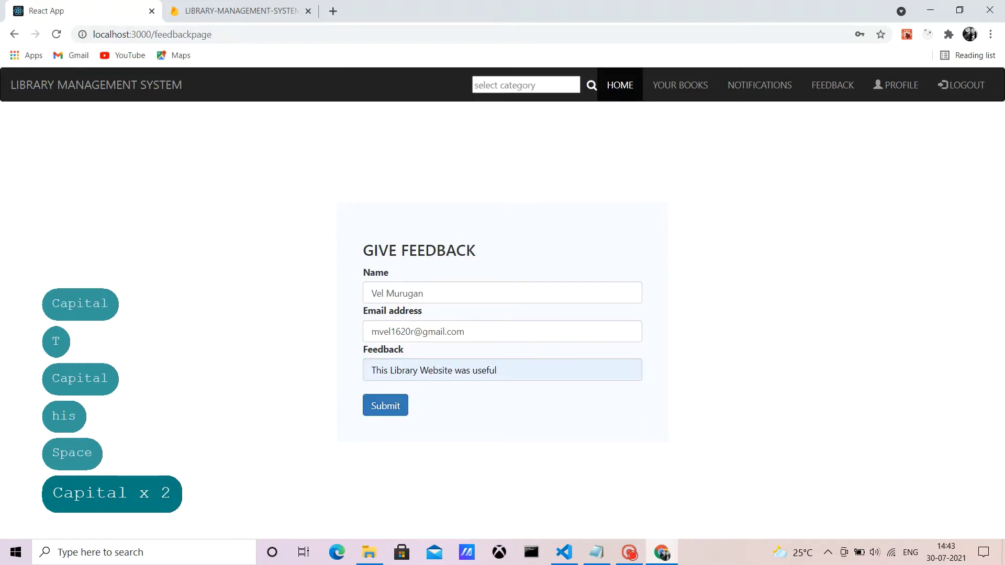
click(896, 85)
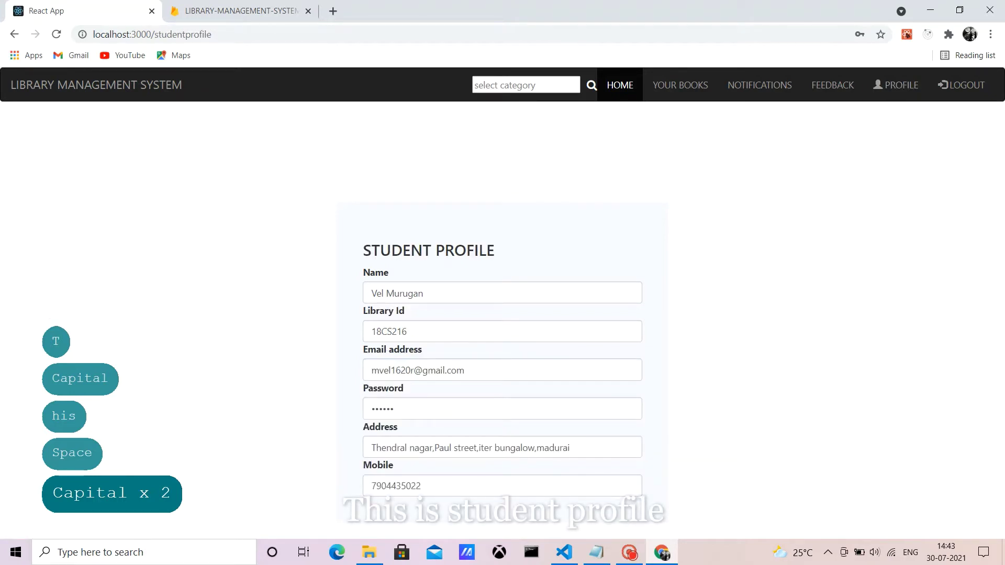
click(961, 84)
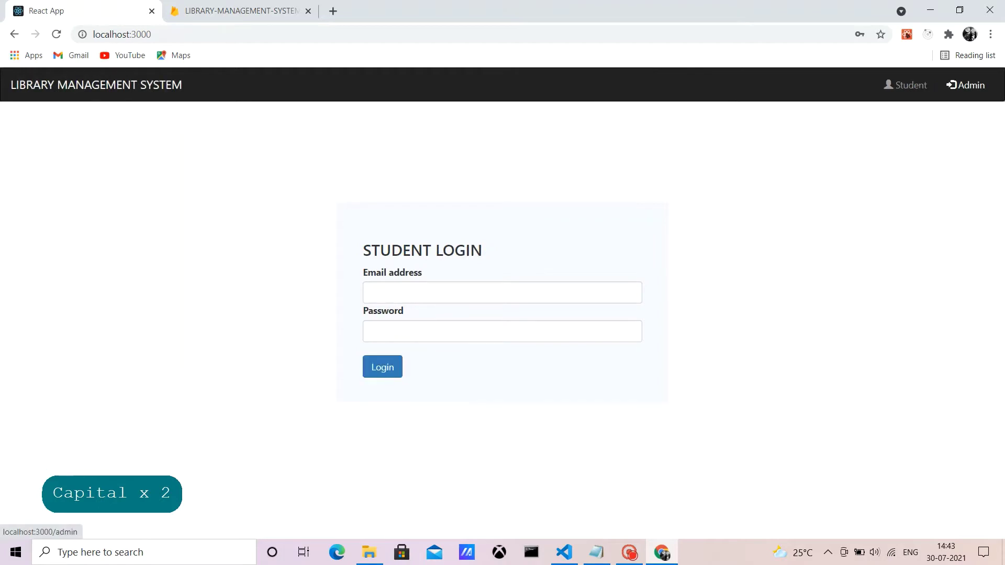
Step: Log in as admin with the saved e-mail and password, then open VIEW > FEEDBACK
click(966, 85)
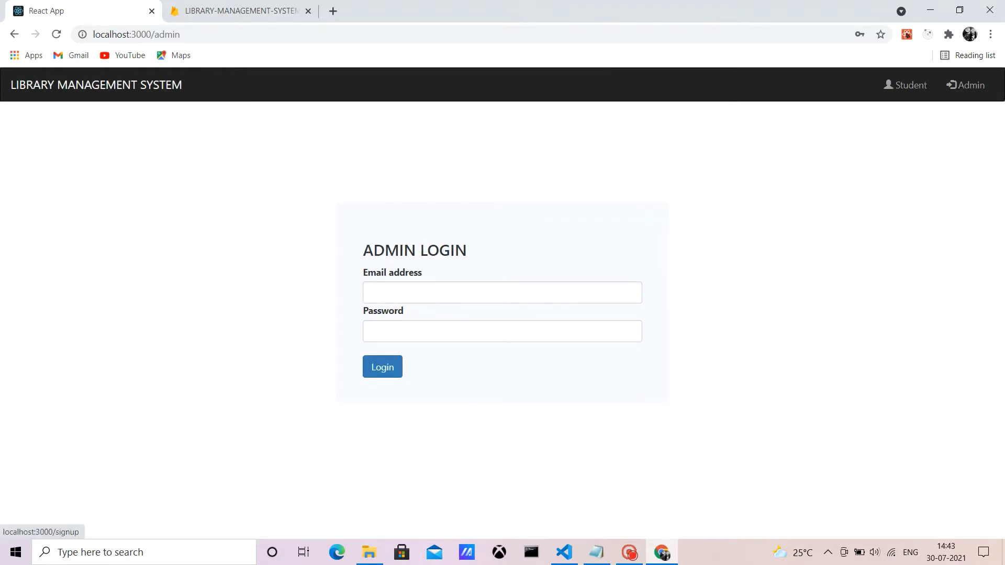
click(502, 293)
click(398, 321)
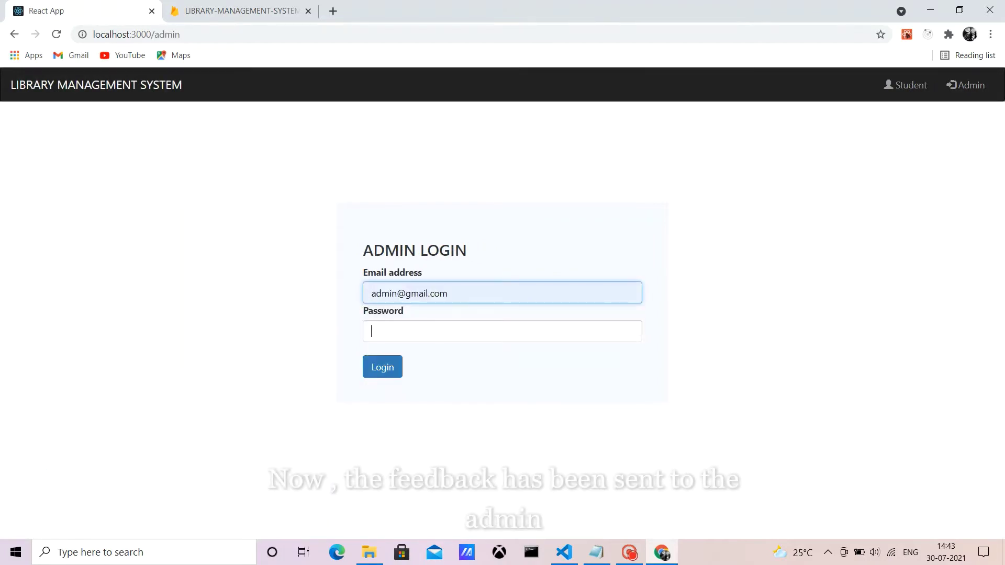
text(admi)
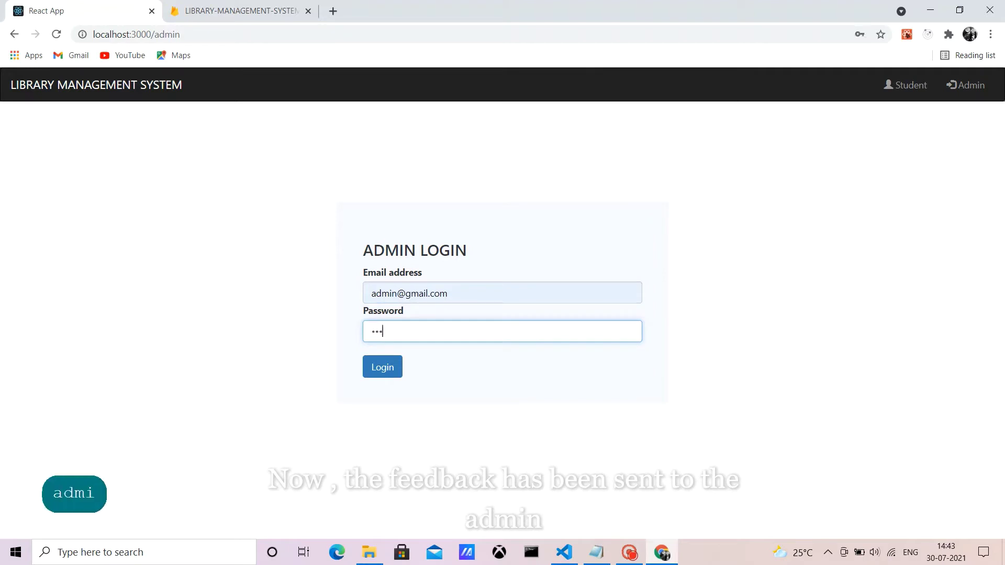
text(n004)
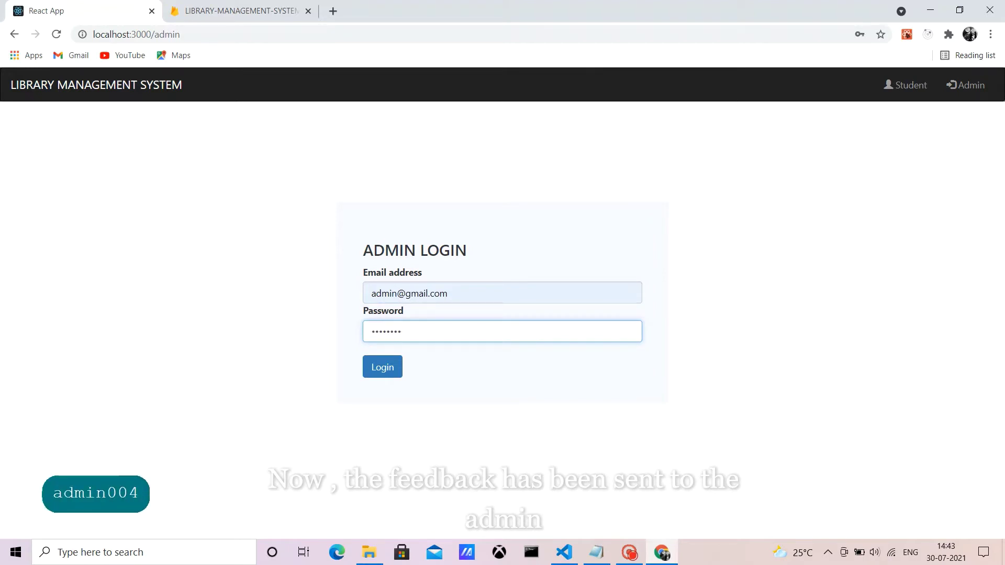
key(Tab)
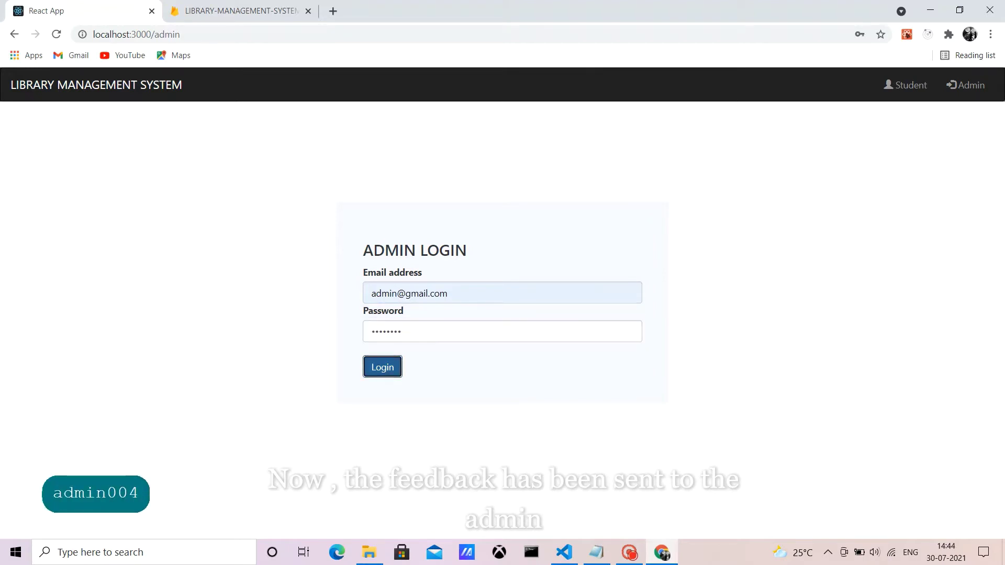
key(Return)
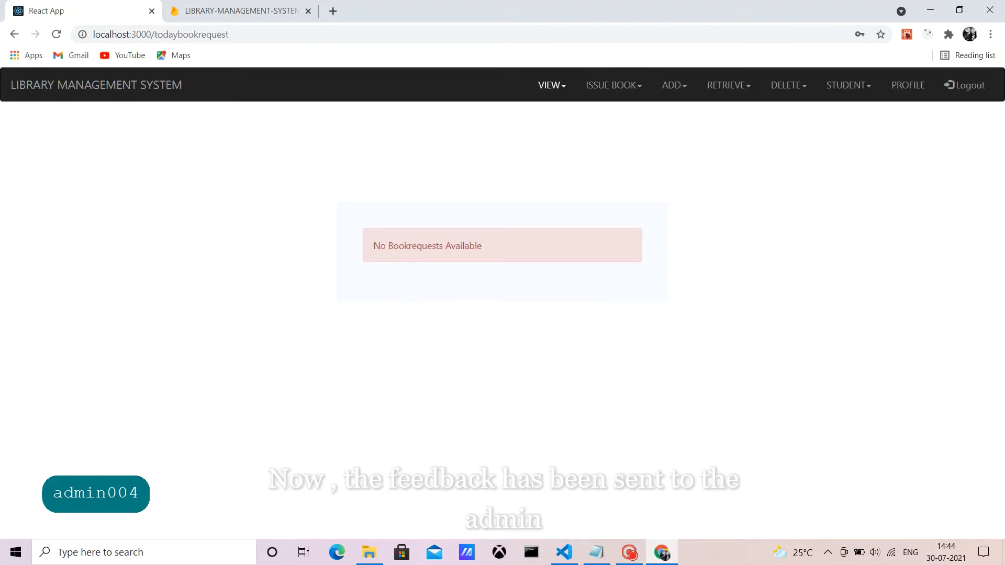
click(552, 85)
click(544, 130)
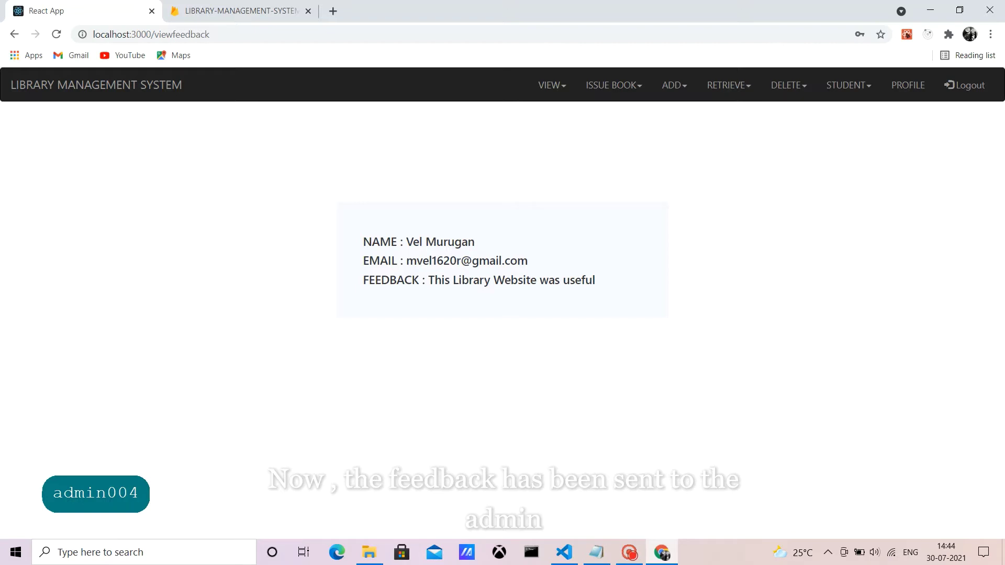
Step: Browse each navbar dropdown and open STUDENT > STUDENT INFO
click(614, 85)
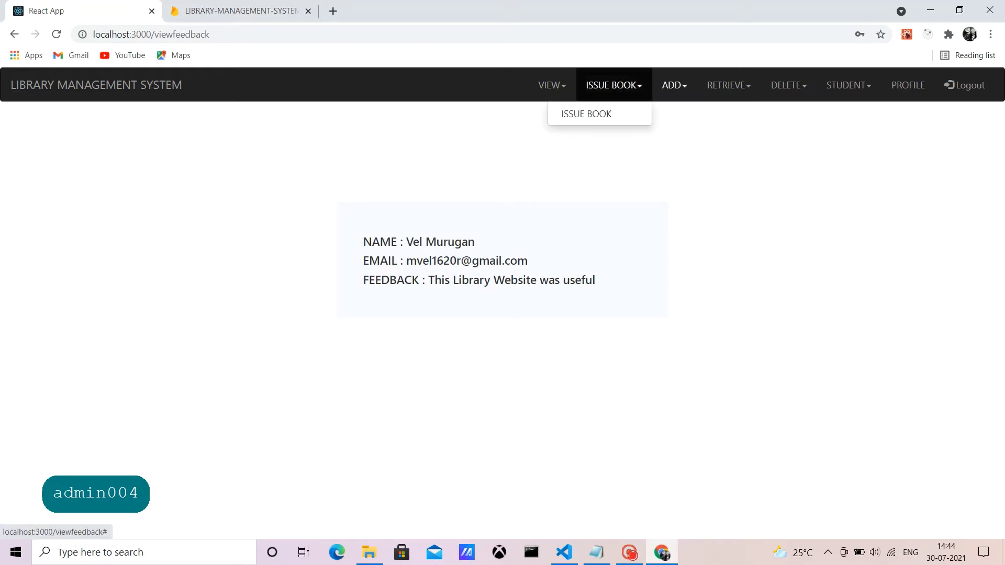
click(674, 85)
click(729, 85)
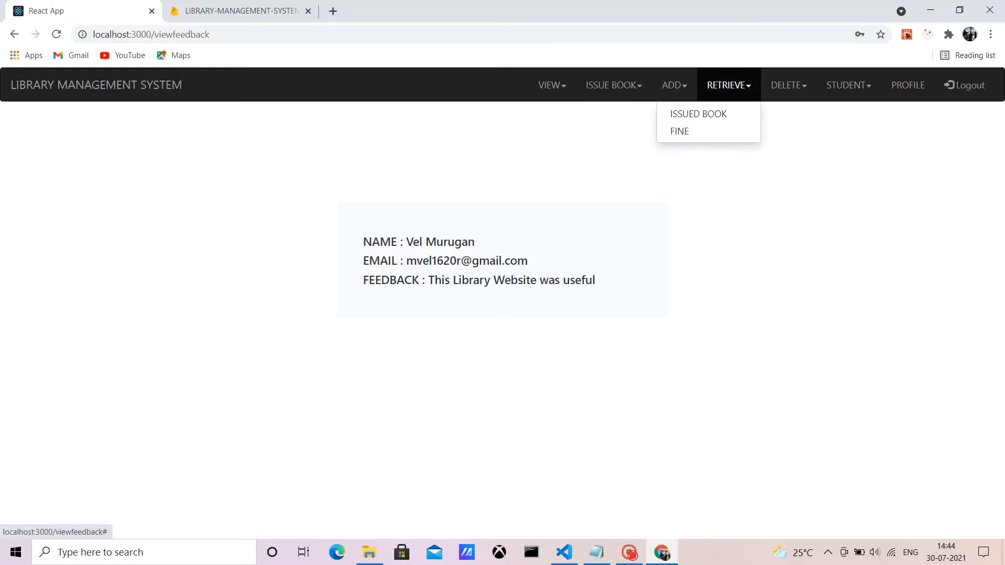
click(788, 84)
click(848, 85)
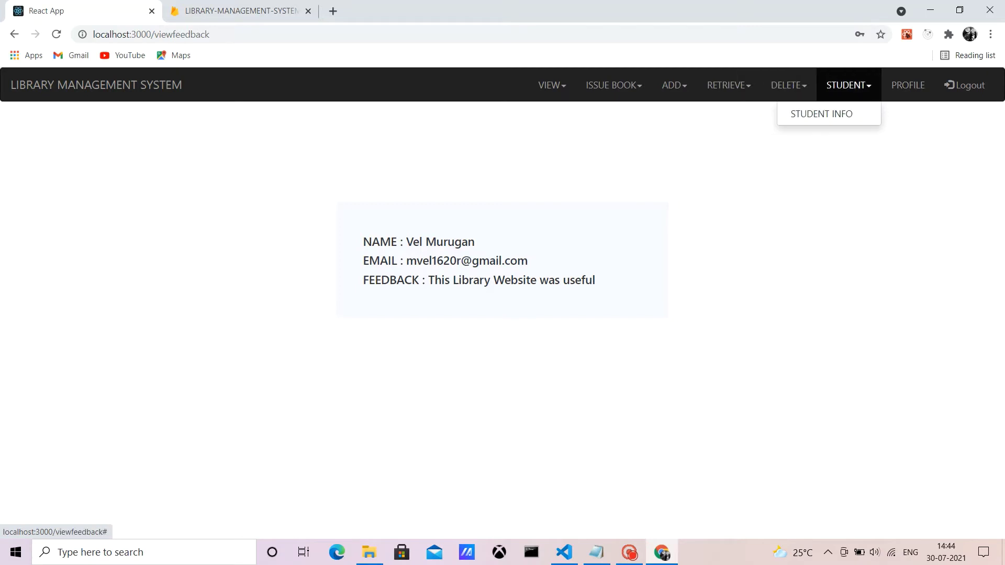
click(821, 114)
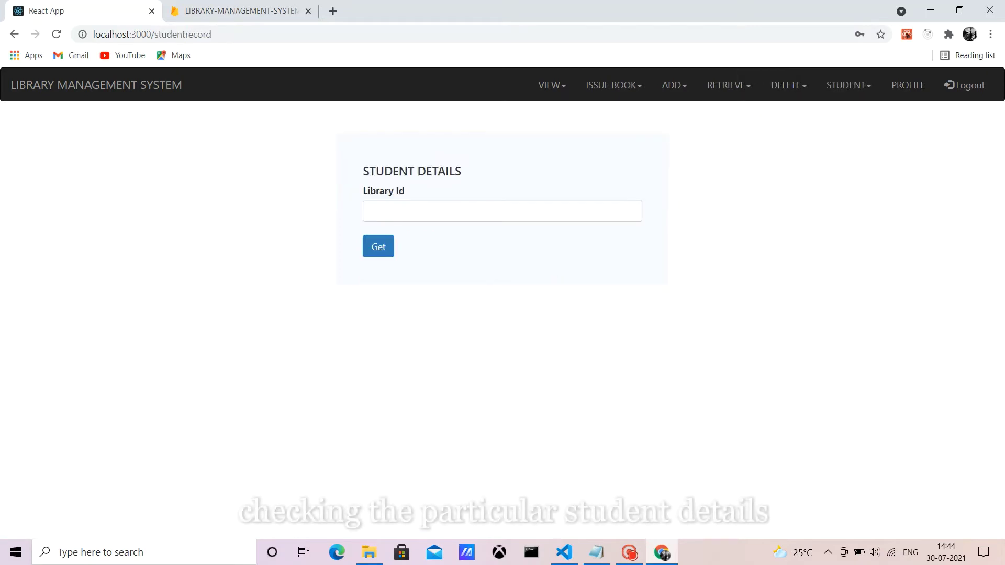
Step: Retrieve the student's details by Library Id, then view the admin profile and log out
click(372, 211)
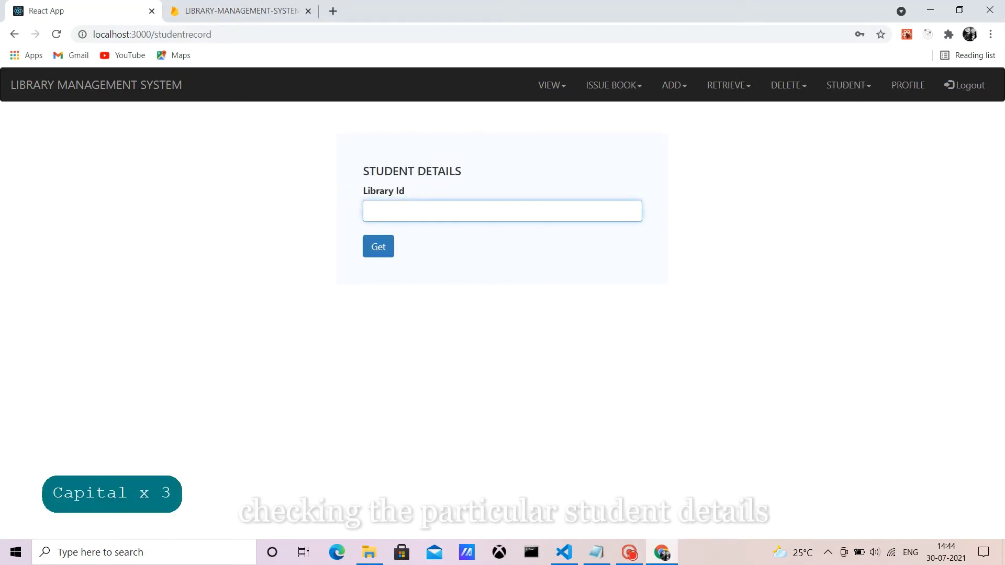
text(18CS216)
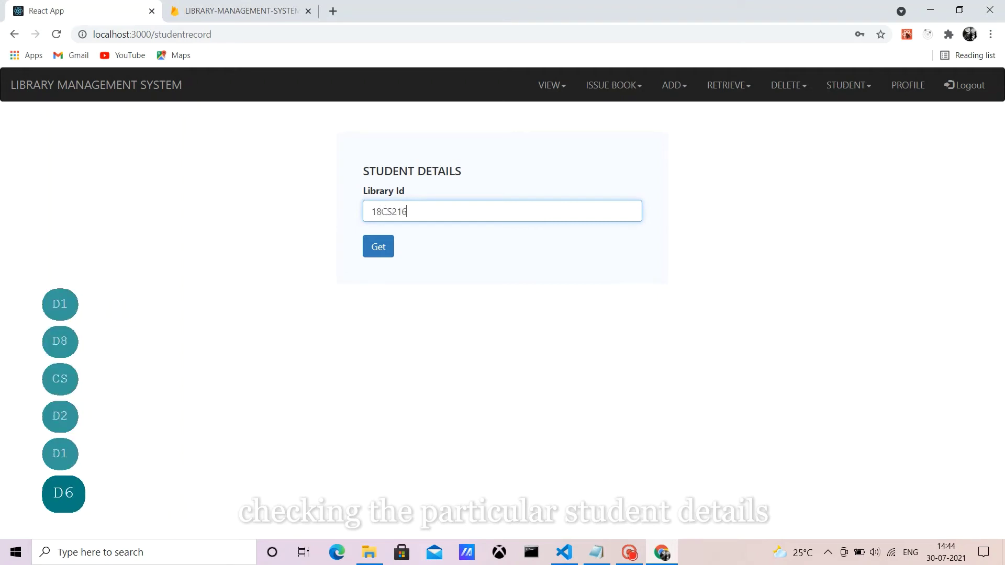
key(Tab)
key(Return)
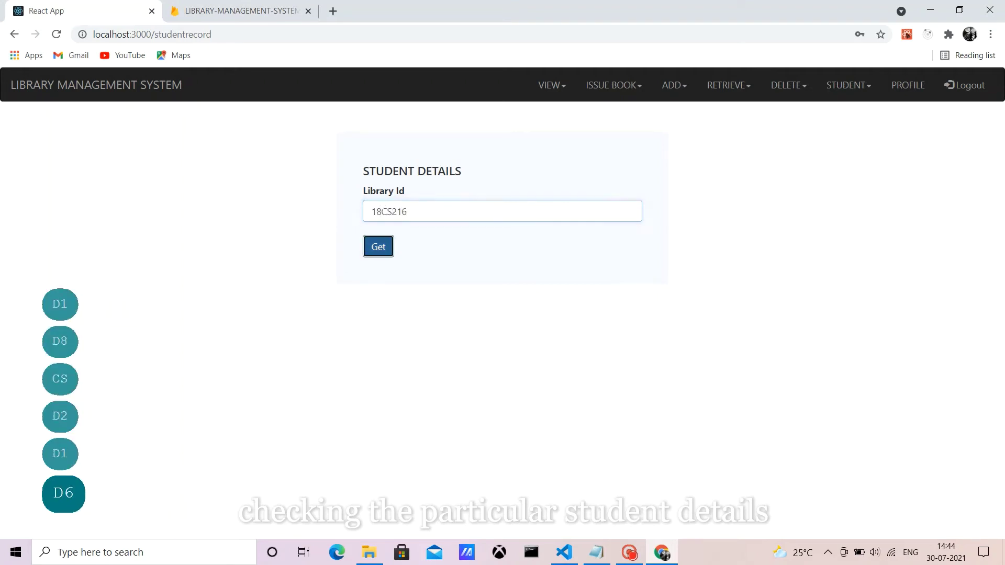
scroll(503, 314, down, 1)
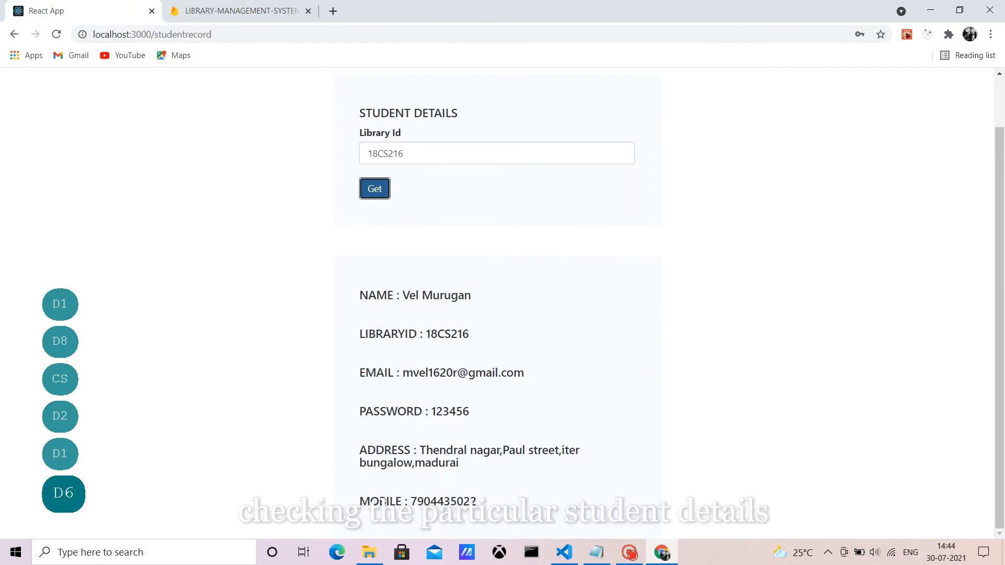
scroll(503, 314, up, 1)
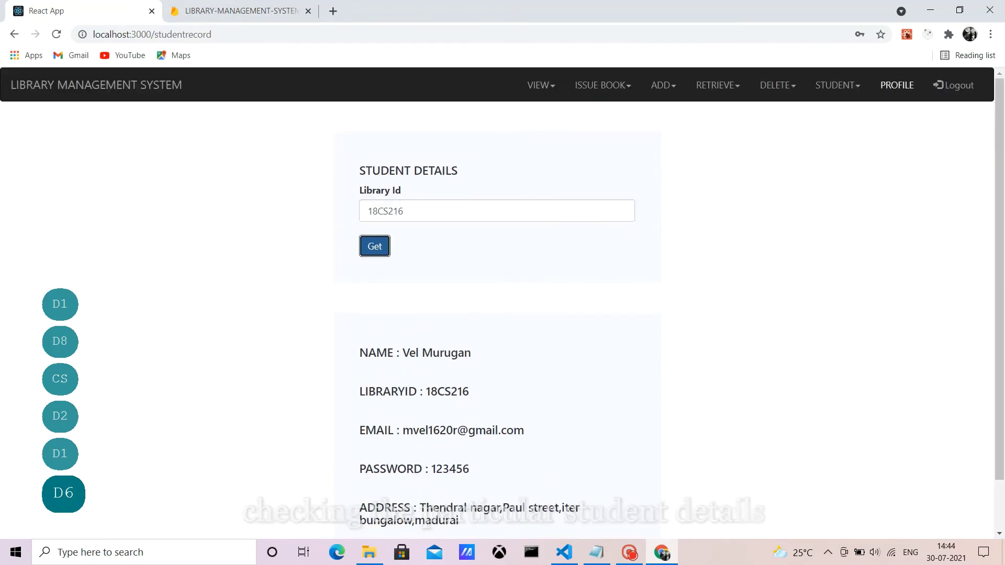
click(908, 85)
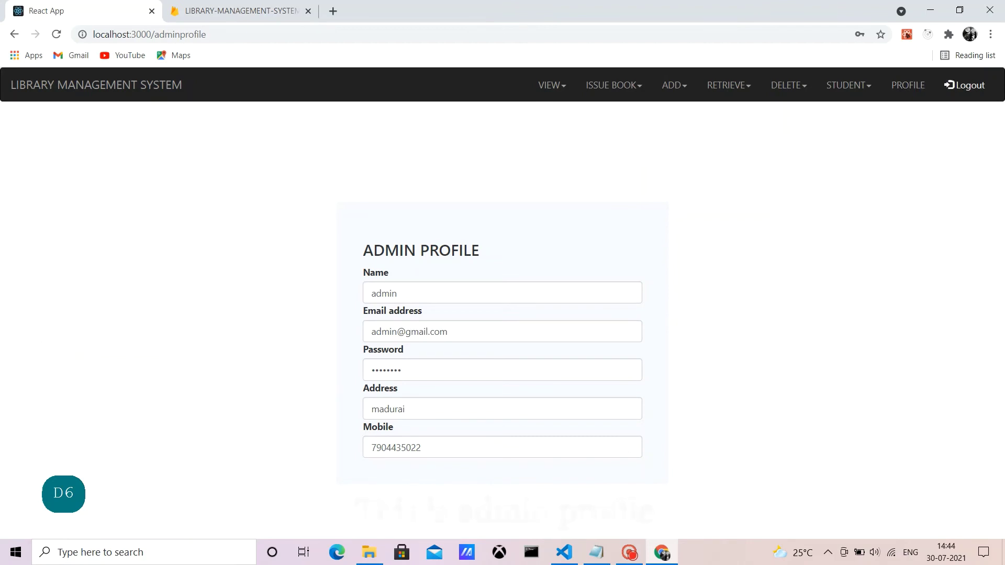
click(965, 84)
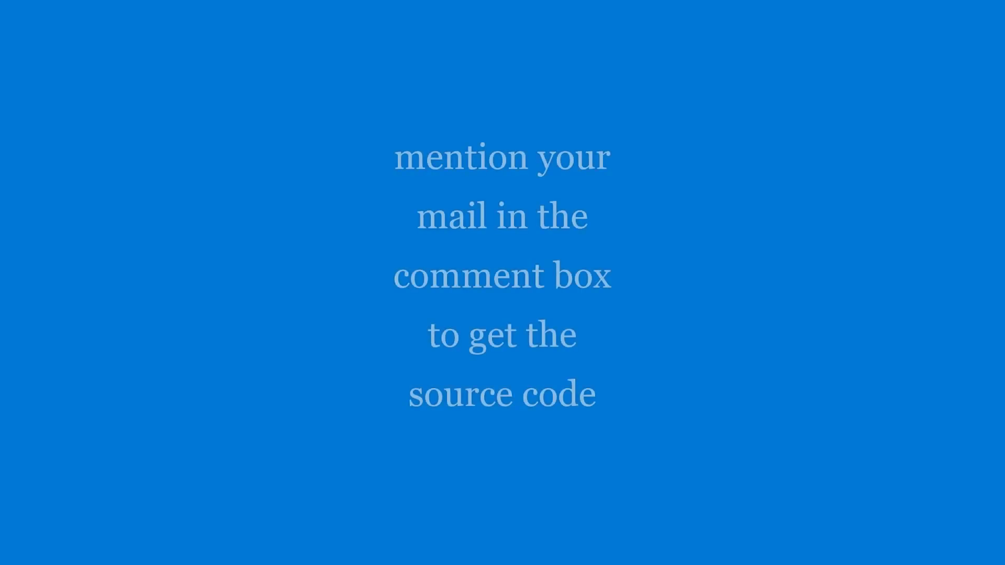